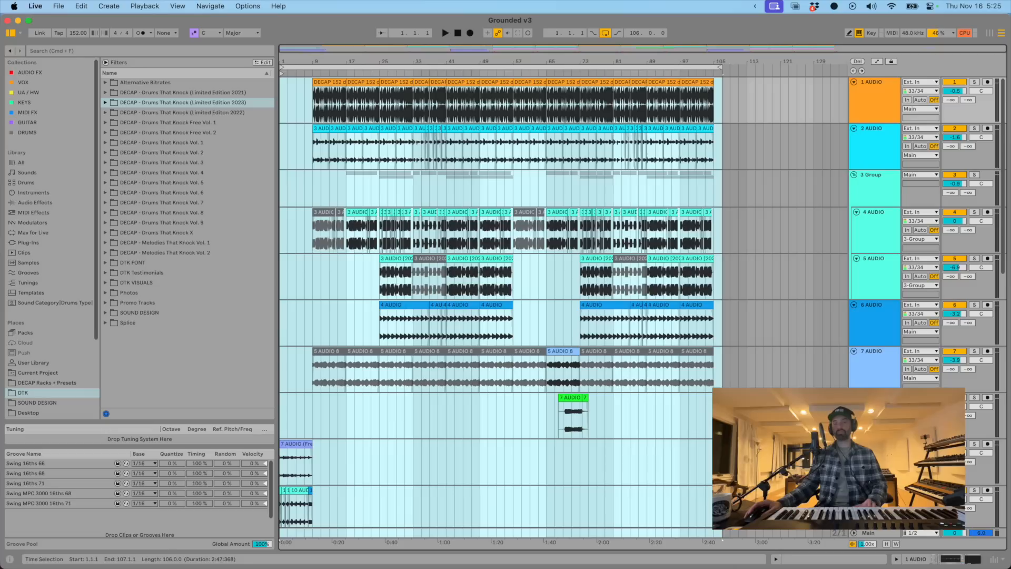
- Show the clip view at reduced height for the clip at bar 17 on track 4 AUDIO, and show the device view below it
left_click(778, 559)
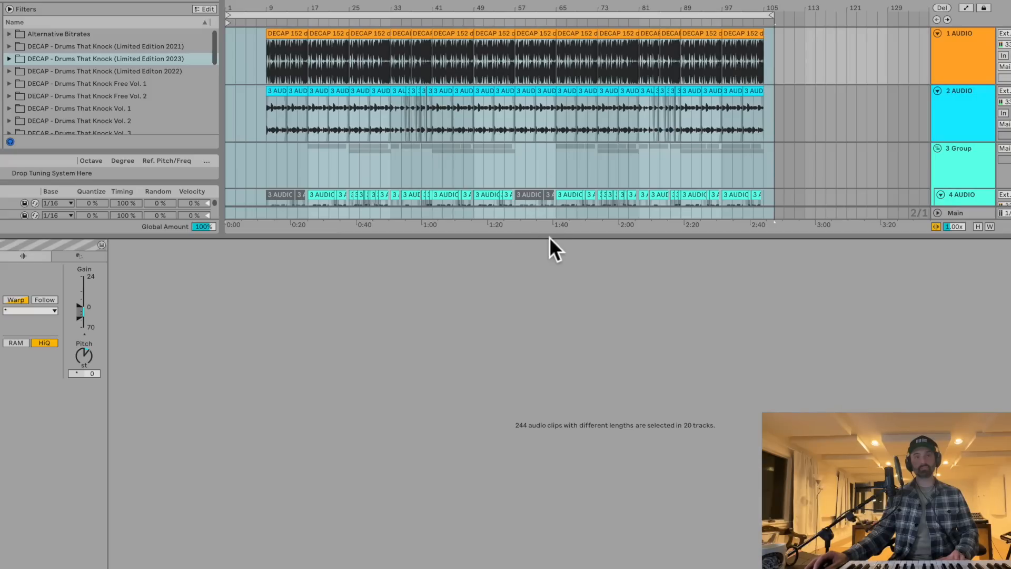
left_click_drag(553, 247, 437, 448)
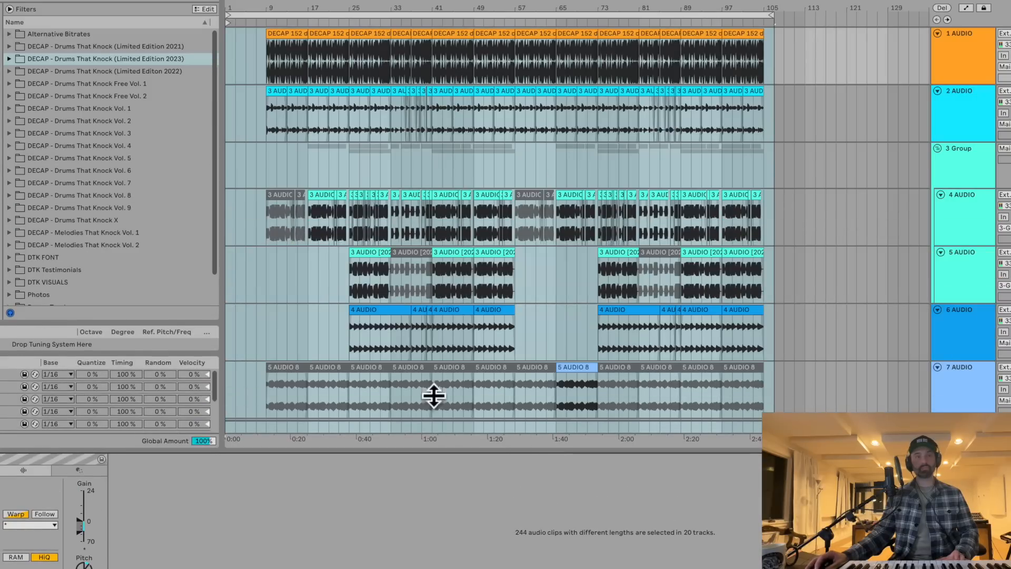
left_click(322, 196)
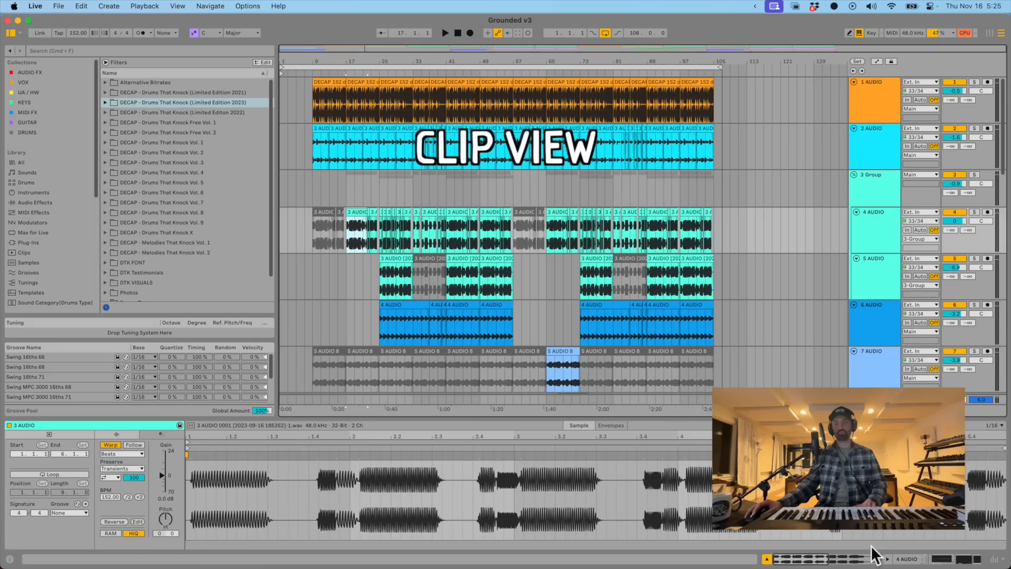
left_click(890, 561)
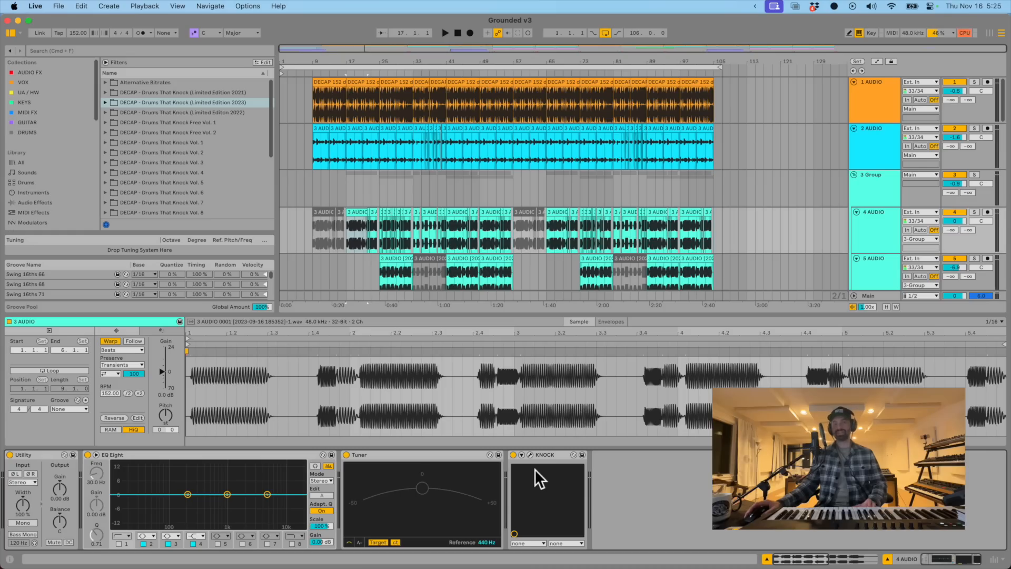
- Show the mixer in the Arrangement, hide the device view, and enlarge the mixer until its volume values are readable
left_click(995, 559)
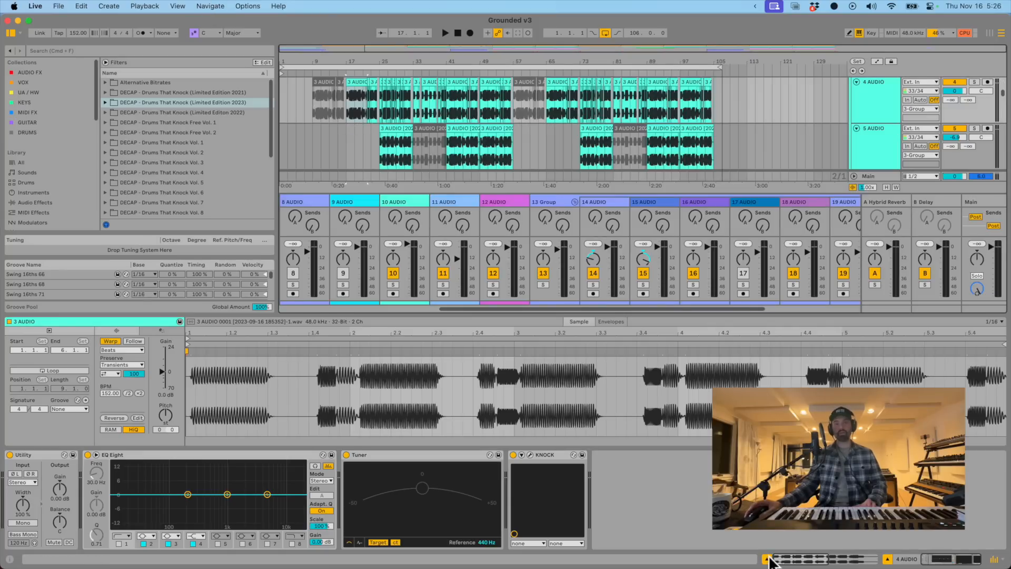
left_click(767, 559)
left_click(767, 560)
left_click(888, 560)
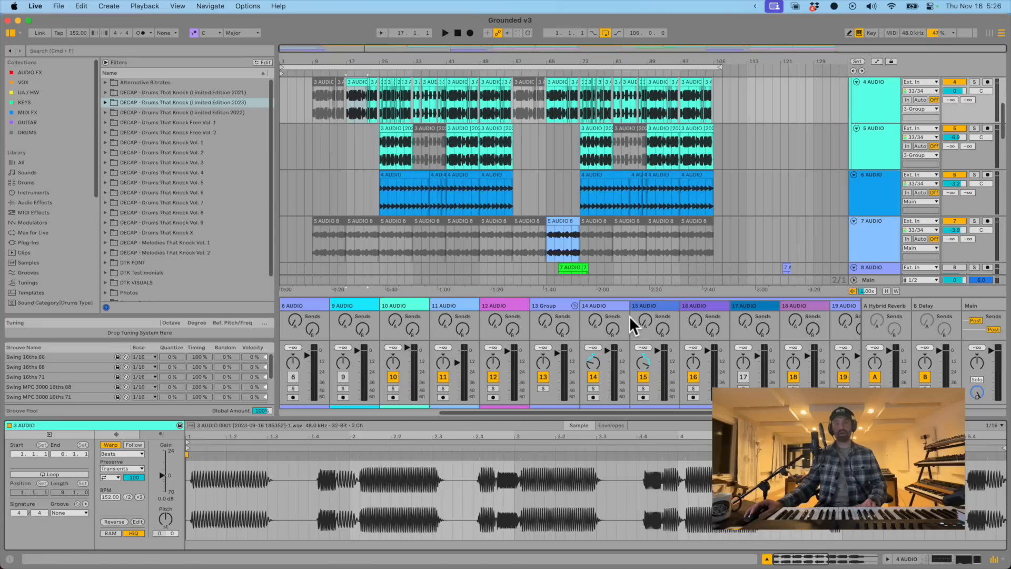
left_click_drag(643, 293, 648, 253)
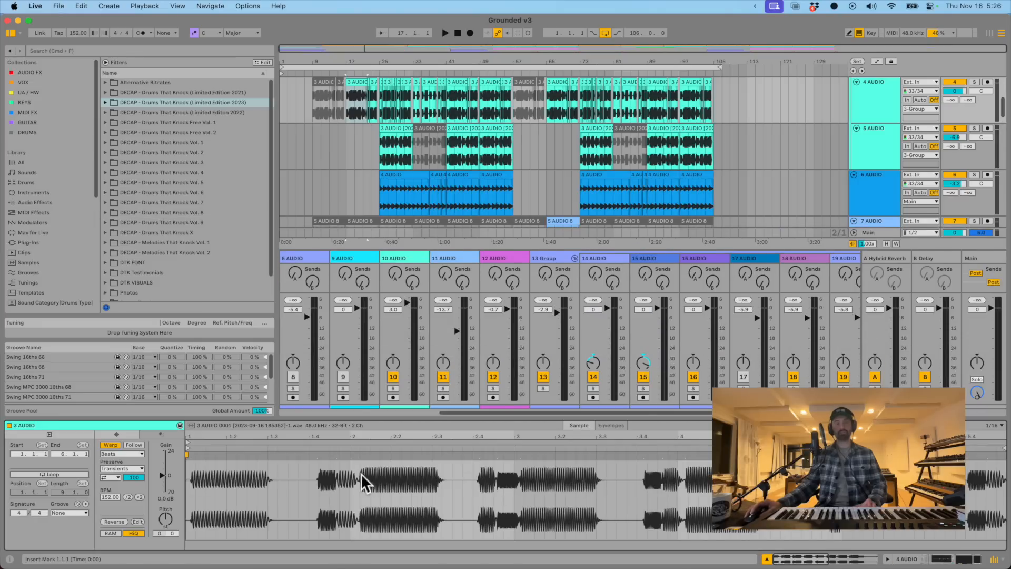
- Switch to Session View to look at its mixer and return to Arrangement View
left_click(535, 255)
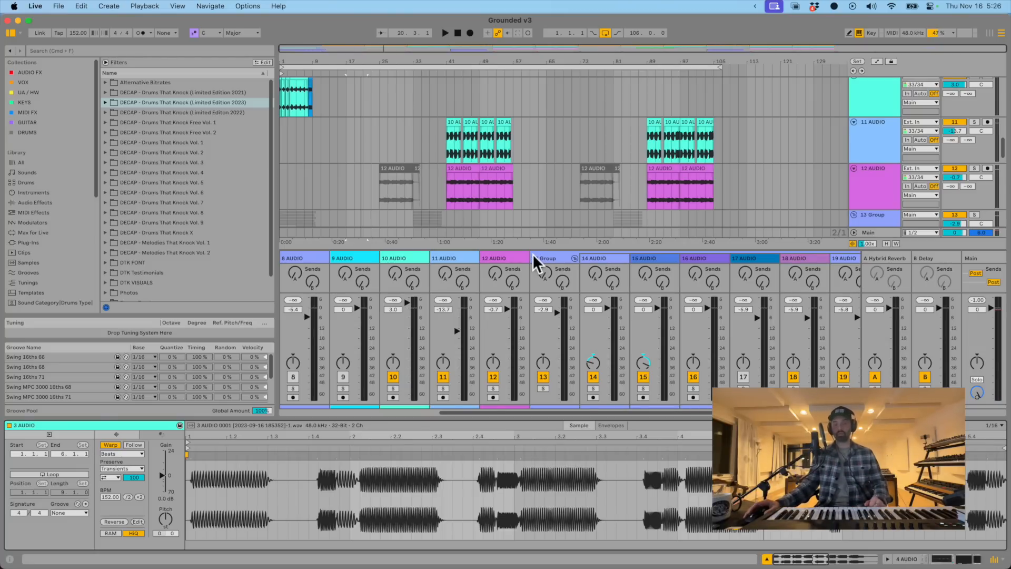
key("Tab")
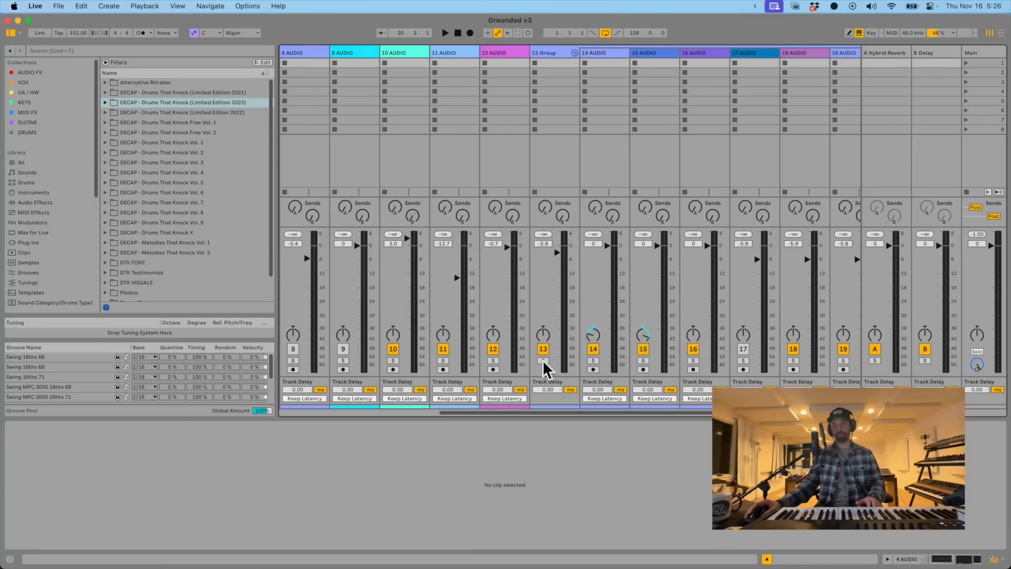
key("Tab")
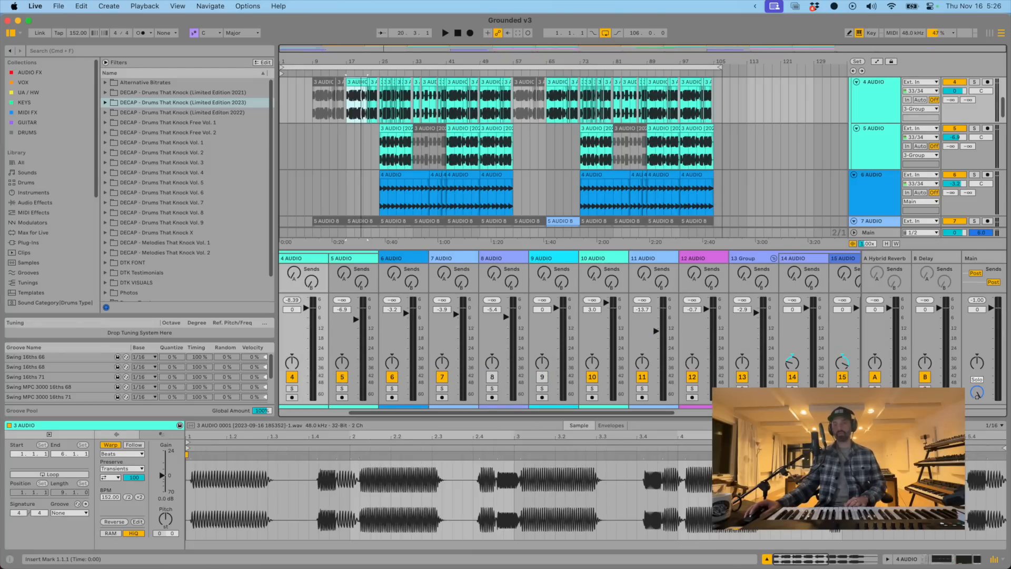
- Hide the clip view and the browser, and extend the mixer's height to lengthen its faders
left_click(767, 559)
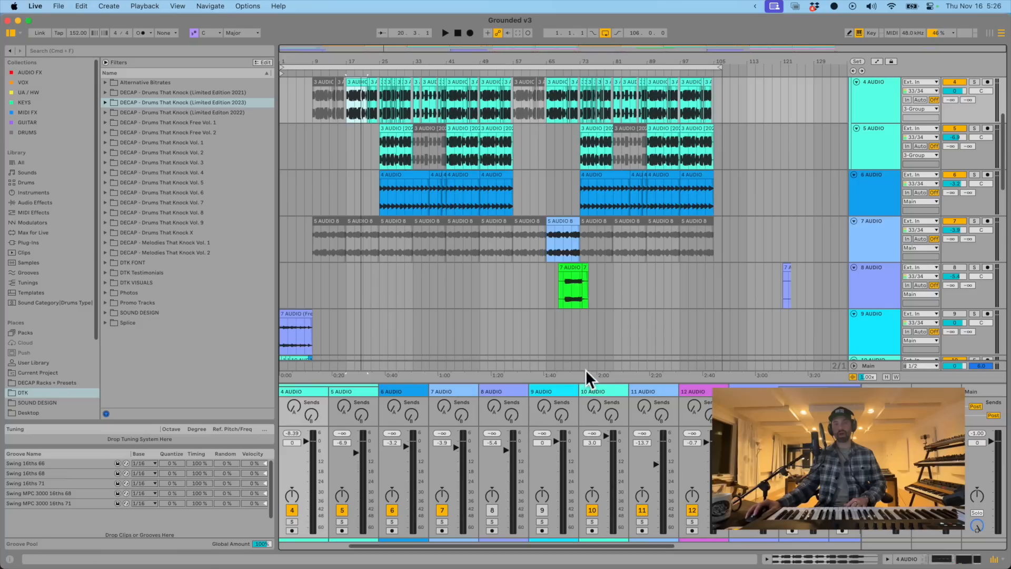
key("super+alt+b")
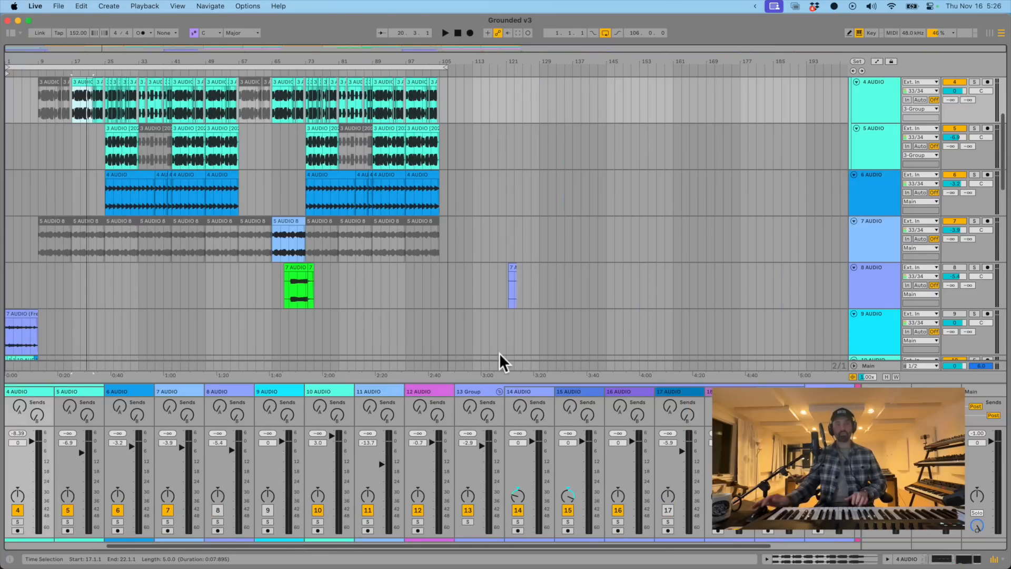
left_click_drag(508, 382, 517, 316)
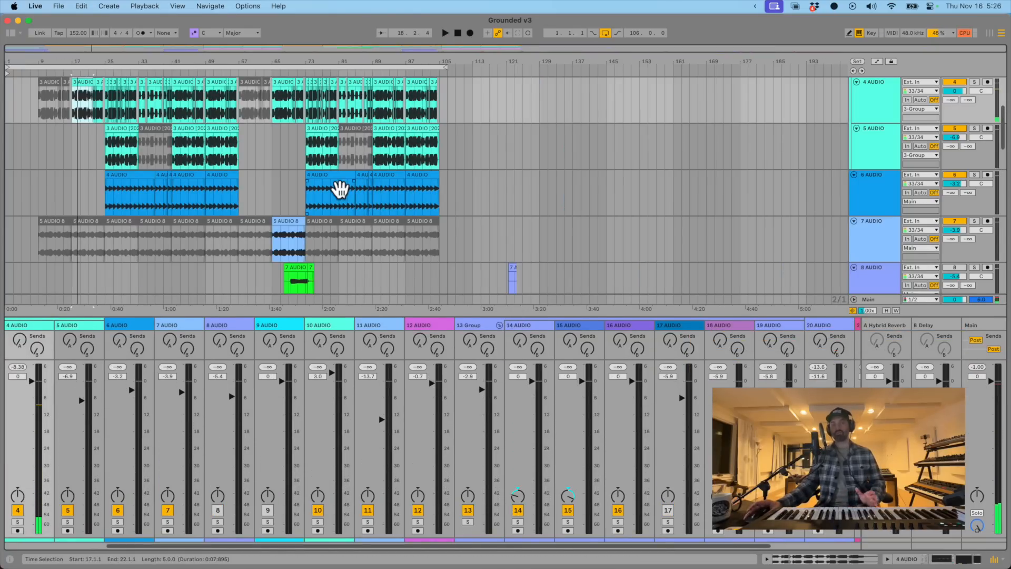
- Reduce the waveform vertical zoom so the audio clips in the arrangement display smaller waveforms
scroll(339, 189, "down", 8)
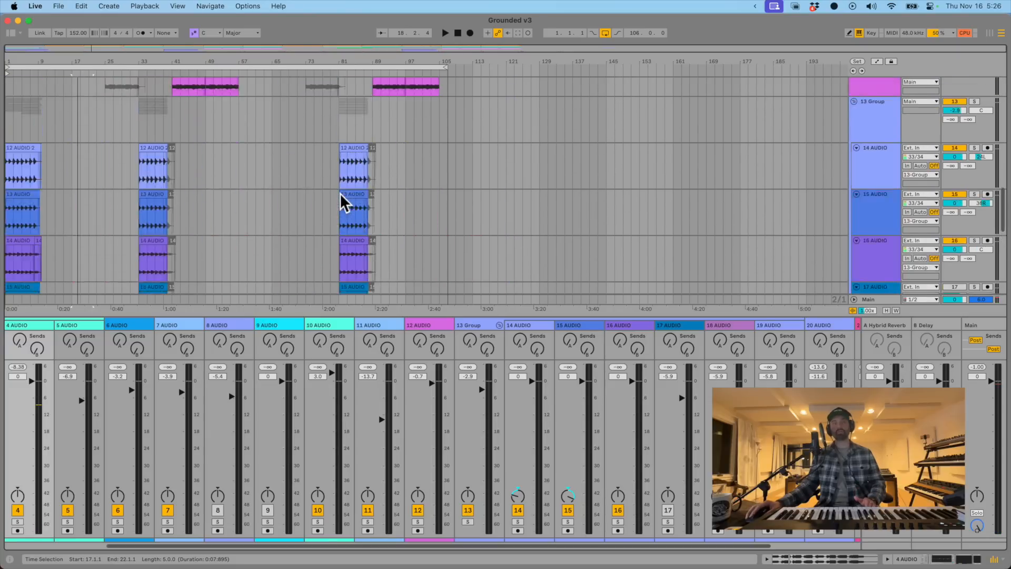
scroll(340, 193, "up", 15)
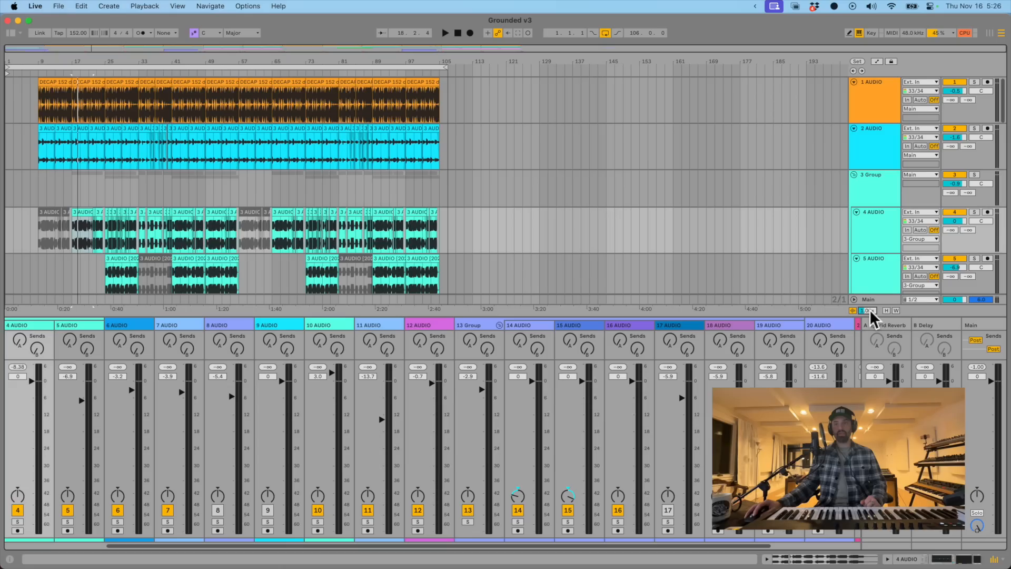
mouse_move(862, 316)
left_mouse_down()
mouse_move(862, 300)
mouse_move(870, 324)
mouse_move(870, 308)
left_mouse_up()
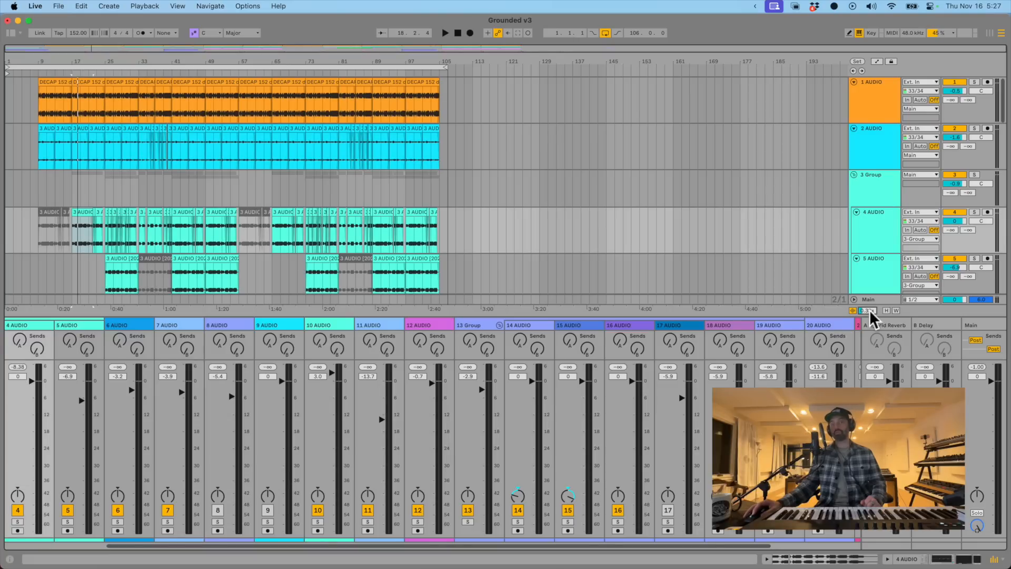
left_click_drag(870, 309, 870, 310)
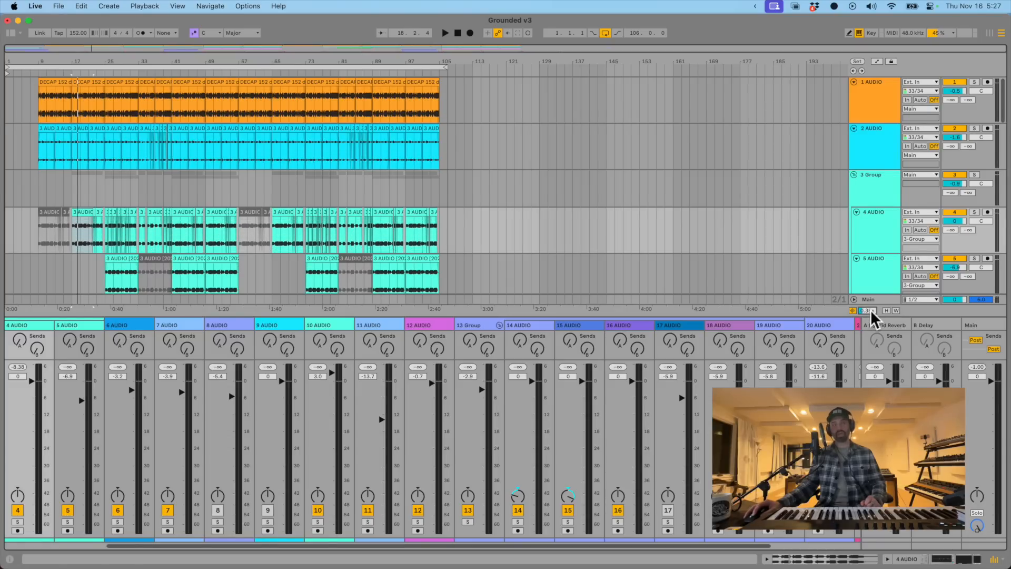
- Select the clip at bar 33 on track 17 AUDIO and adjust the waveform vertical zoom
scroll(382, 238, "down", 10)
scroll(316, 240, "down", 5)
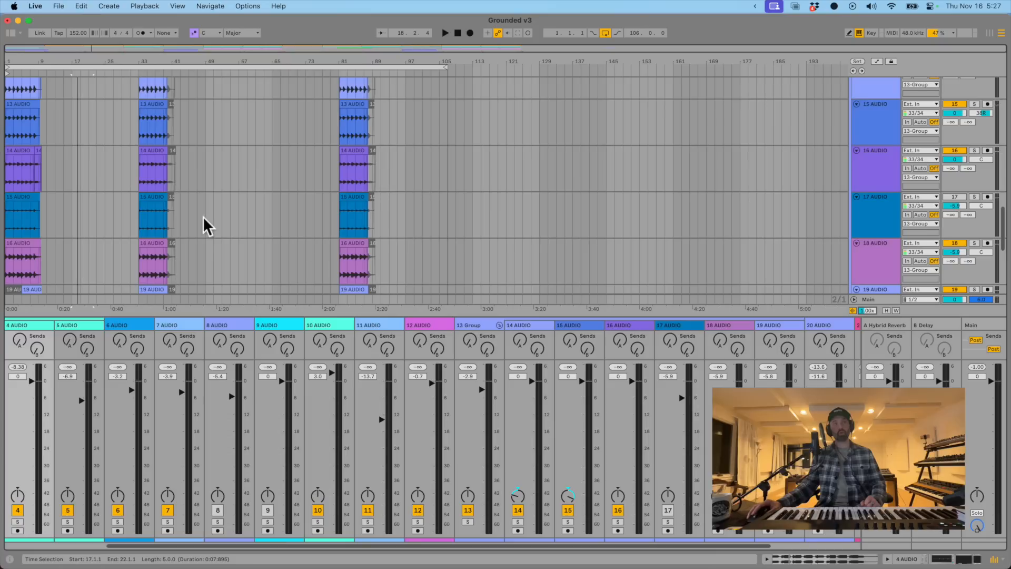
left_click(147, 199)
left_click_drag(866, 311, 864, 314)
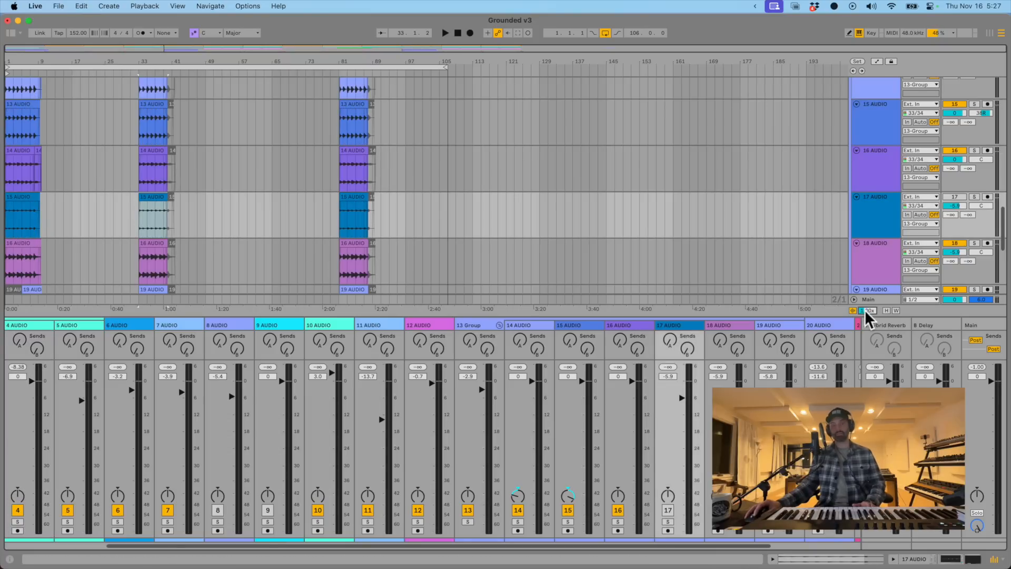
- Show the browser and audition "DECAP kick cartune hard full.wav" from the Kicks folder of DECAP - Drums That Knock X
key("super+alt+b")
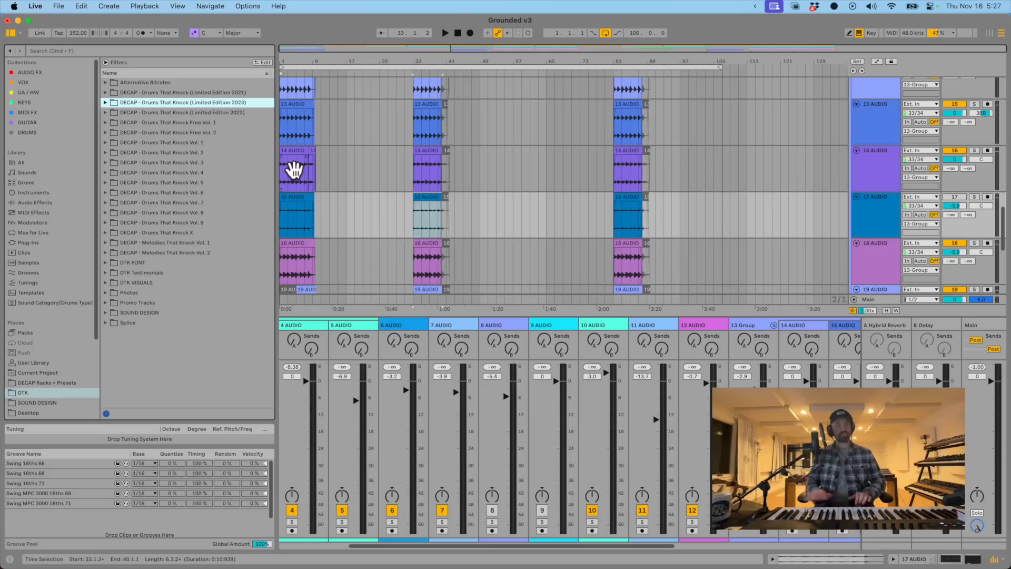
left_click(104, 232)
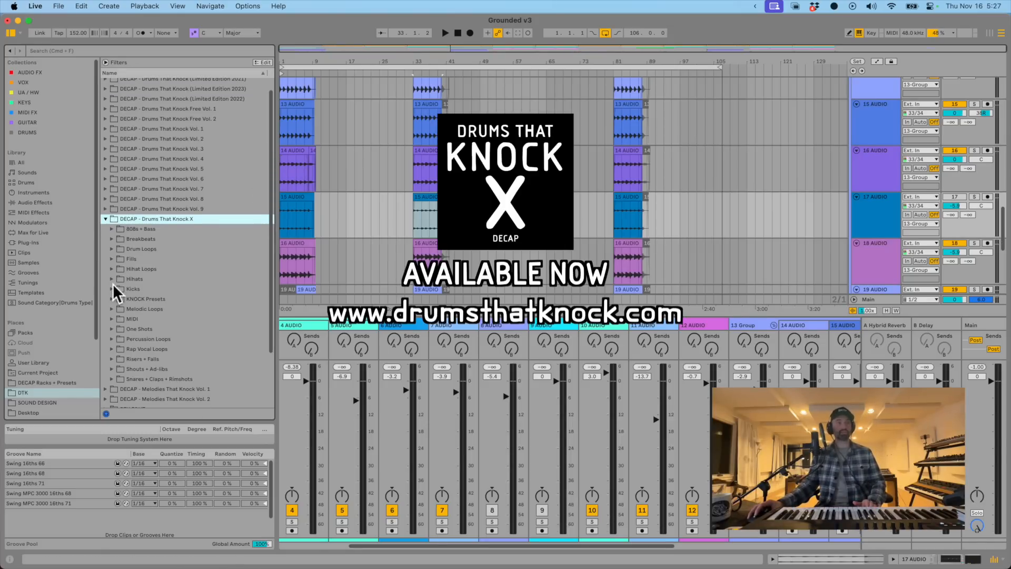
left_click(111, 289)
left_click(150, 347)
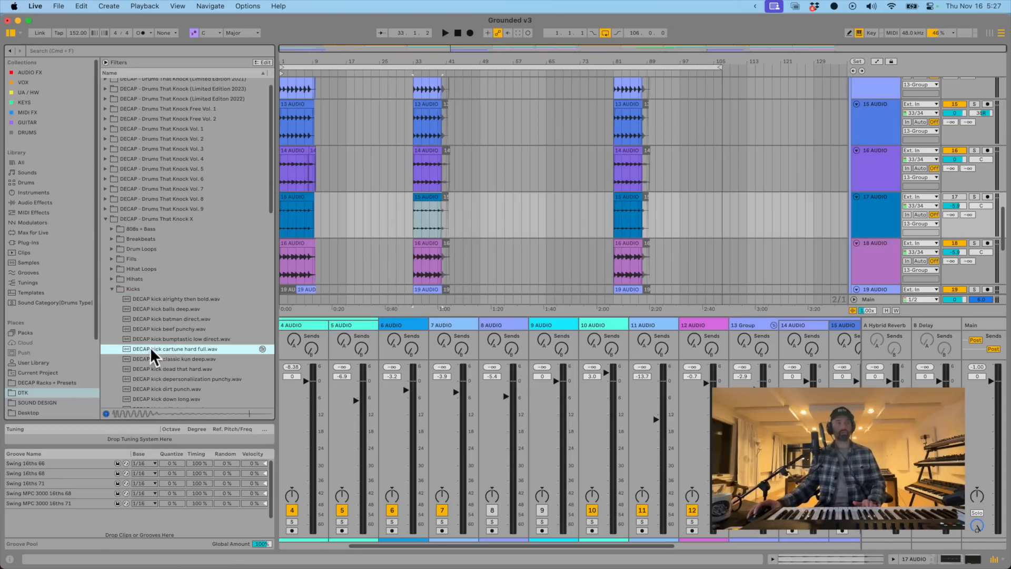
- Collapse the Kicks folder and audition "DECAP hihat a classic trap clear crisp varb.wav" from the Hihats folder
left_click(112, 288)
left_click(112, 279)
left_click(145, 348)
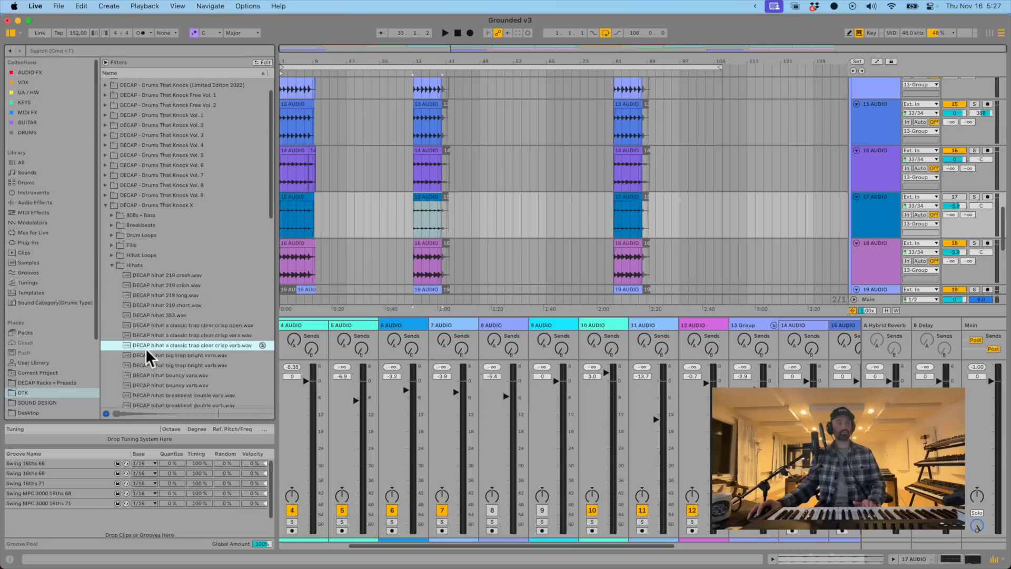
- Find samples similar to "DECAP 88 drum loop drunk.wav" from the Drum Loops folder
left_click(112, 235)
left_click(153, 274)
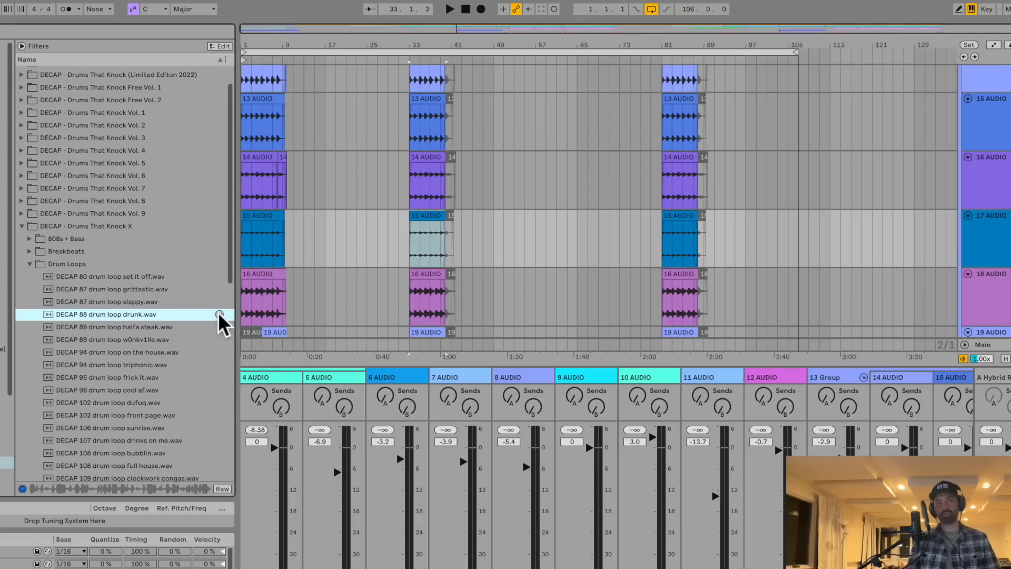
left_click(220, 314)
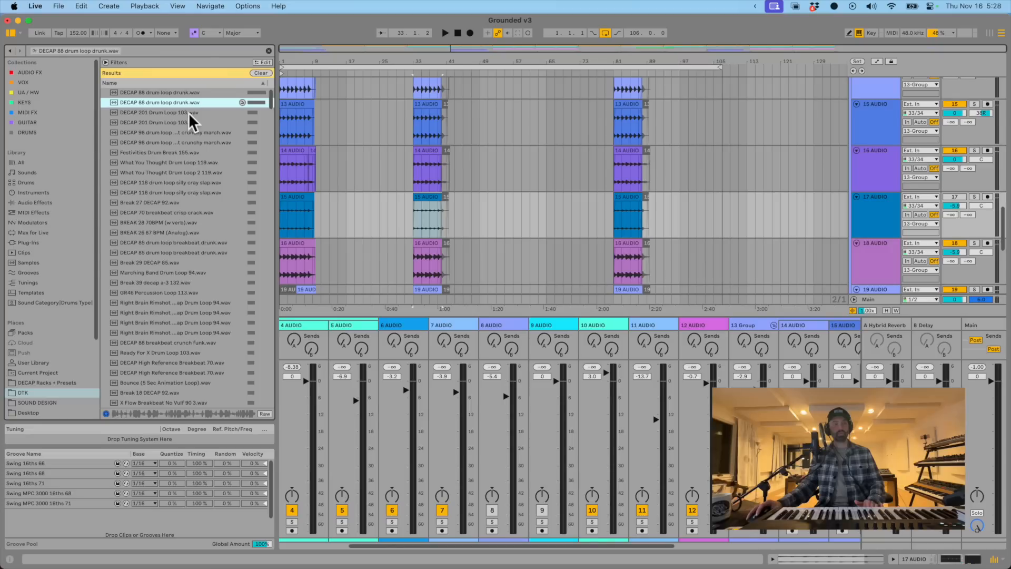
- Audition the similar drum loops, including both "DECAP 201 Drum Loop 103.wav" entries and the crunchy march loop
left_click(128, 110)
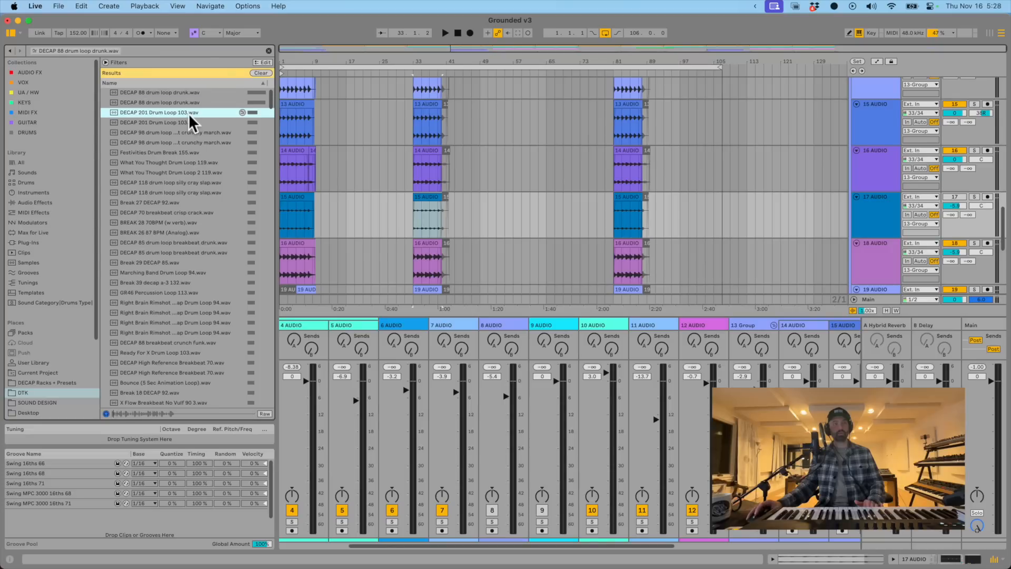
left_click(190, 119)
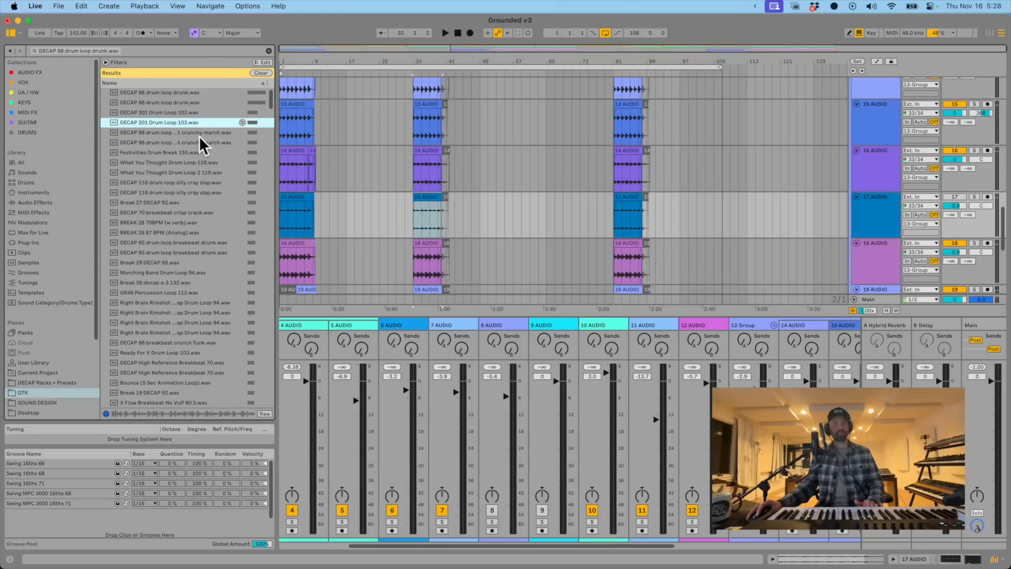
left_click(199, 133)
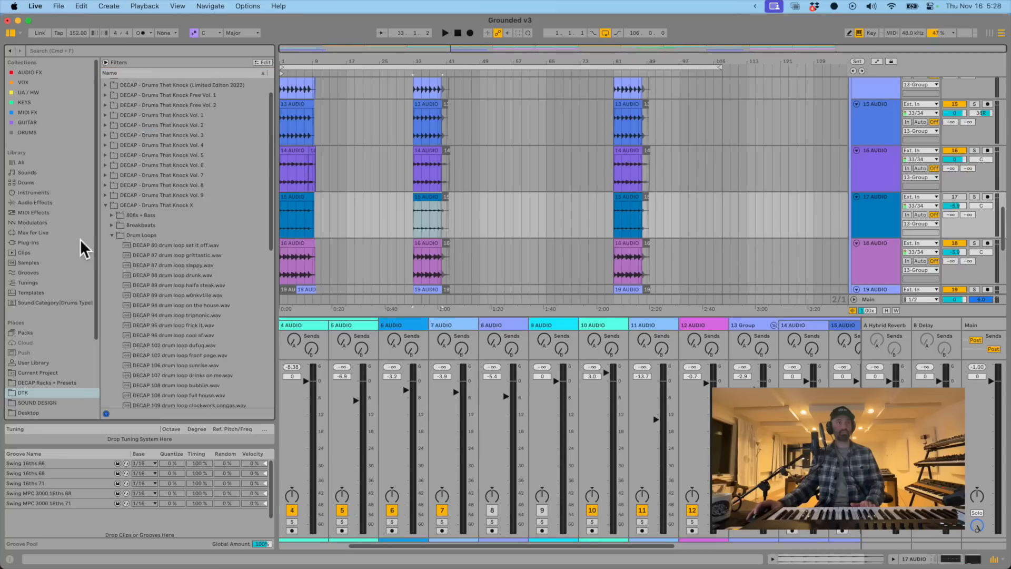
- Collapse Drum Loops, expand Melodic One Shots inside One Shots, and audition the first "gritty noisy C" one-shot
left_click(112, 235)
left_click(112, 316)
left_click(119, 326)
left_click(164, 394)
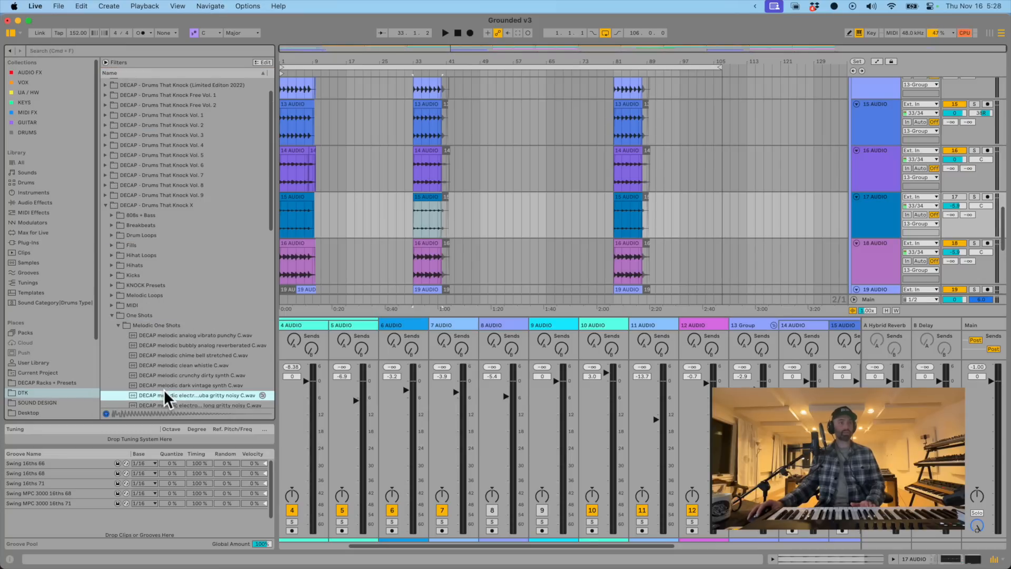
- Find samples similar to the one-shot "DECAP melodic wah wavetable synth clean C.wav"
scroll(174, 327, "down", 10)
left_click(185, 262)
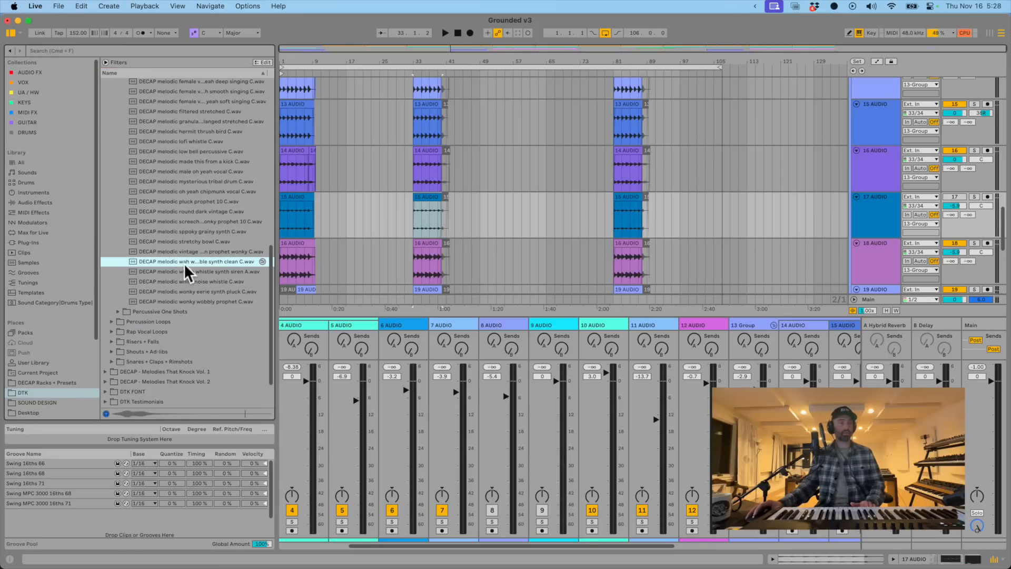
left_click(262, 261)
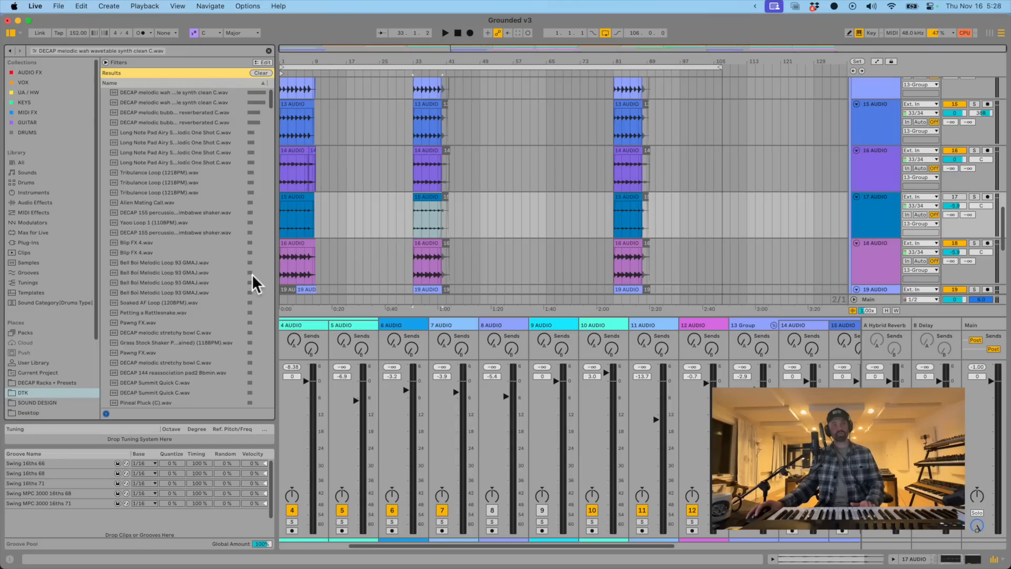
- Audition the similar melodic results, from the wah synth, bubbly reverberated and Long Note Pad one-shots down to the DECAP 155 shaker loop
left_click(254, 114)
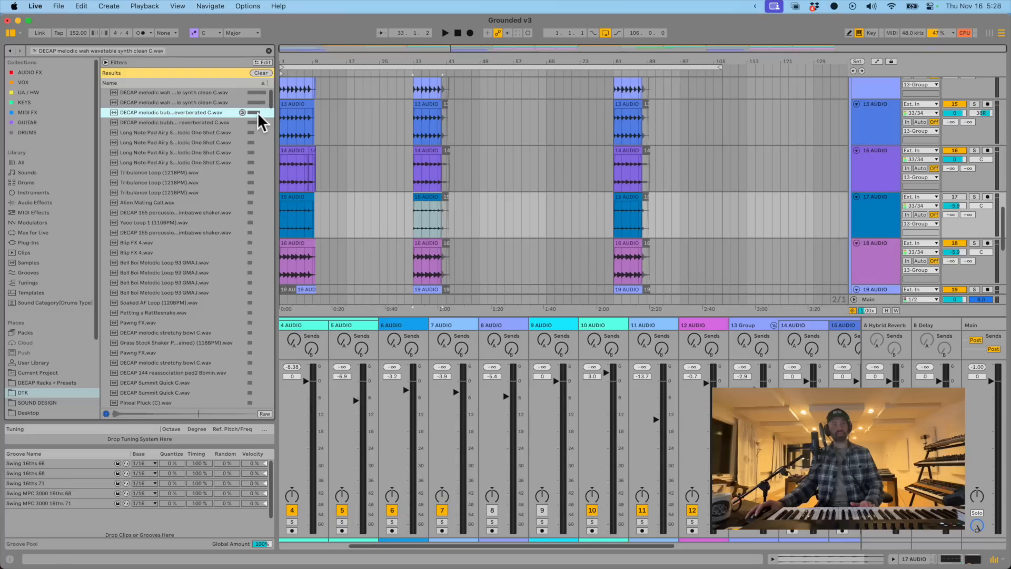
left_click(252, 104)
left_click(253, 113)
left_click(257, 121)
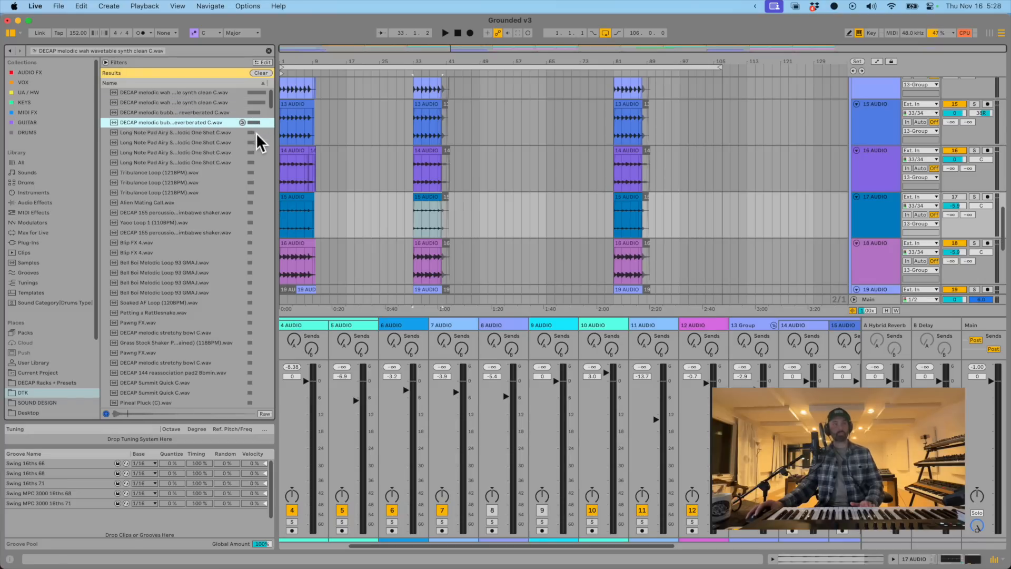
left_click(256, 132)
left_click(255, 139)
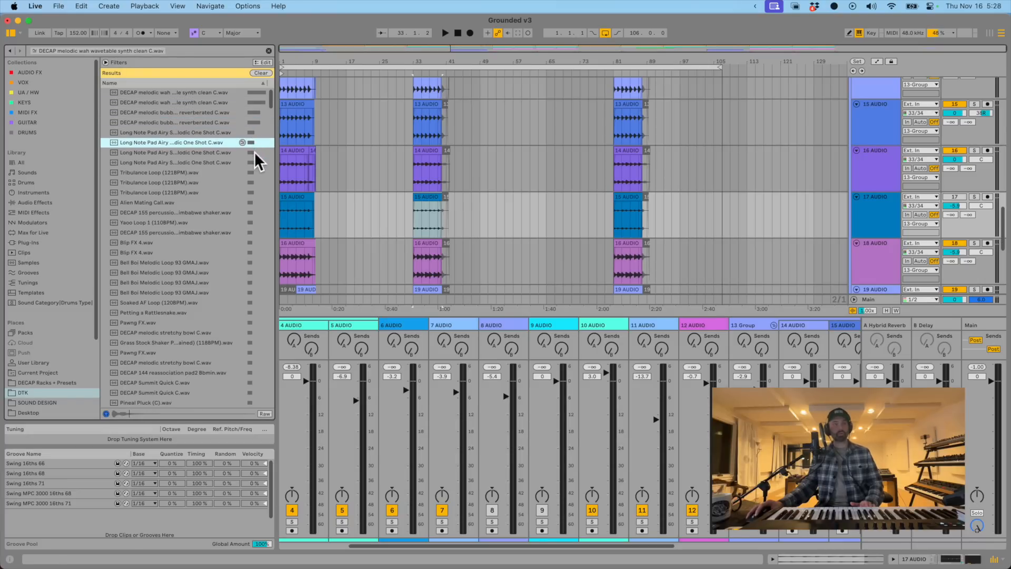
left_click(255, 153)
left_click(255, 171)
left_click(245, 210)
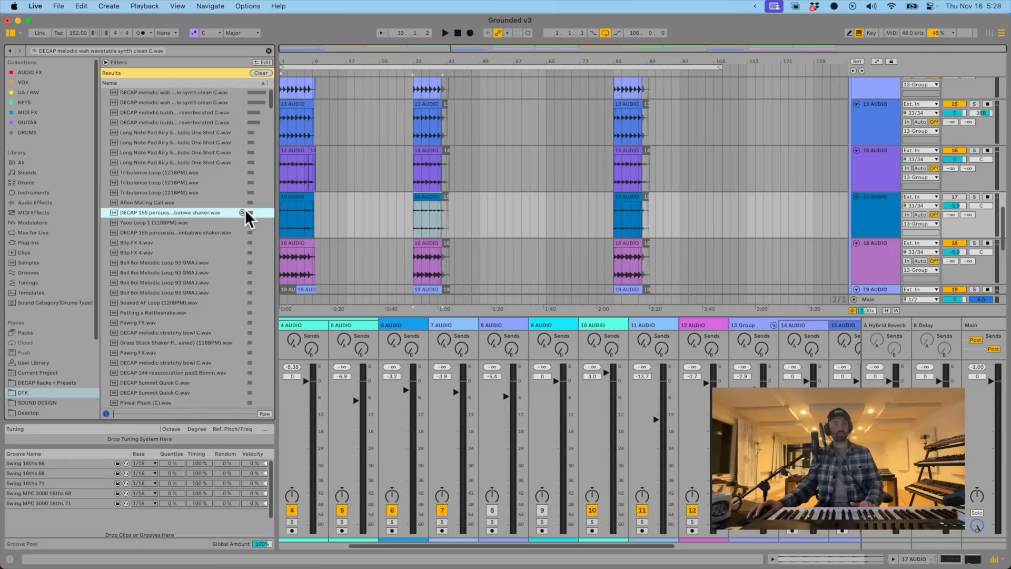
- Audition the second "Blip FX 4.wav" result, and add a Drum Rack on a new MIDI track after the second audio track
left_click(240, 250)
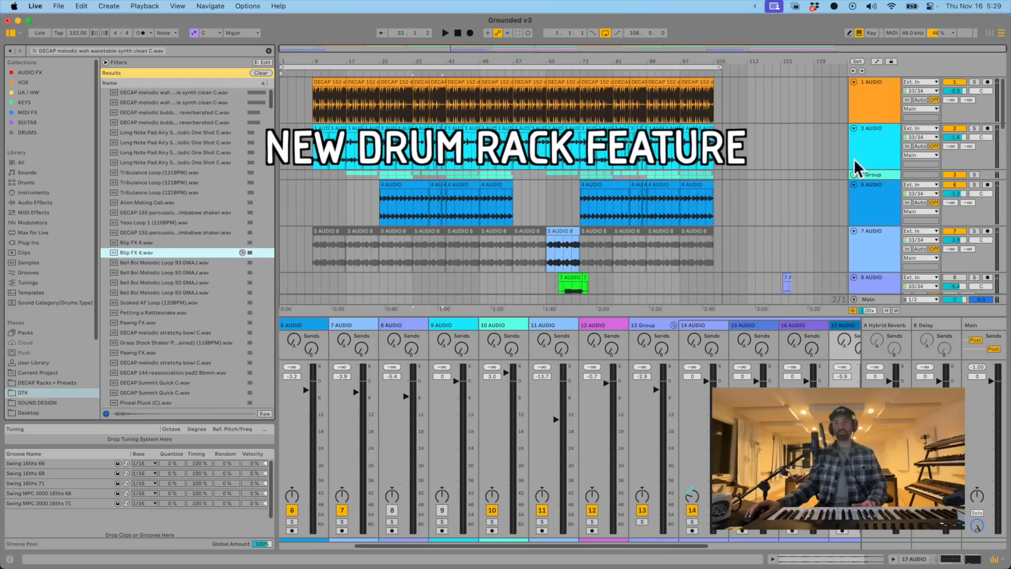
left_click(864, 140)
key("super+shift+t")
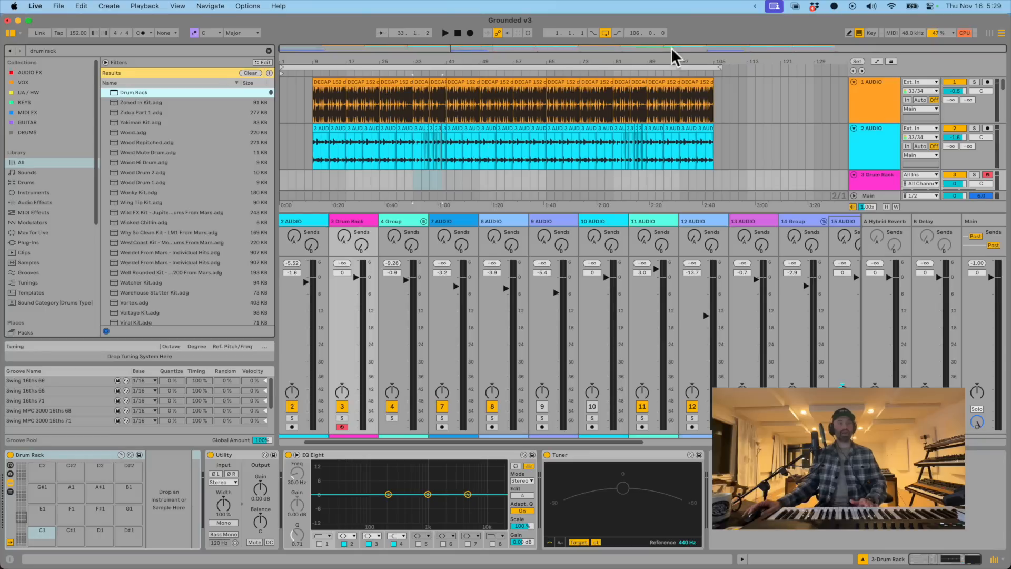
- Load "DECAP kick alrighty then bold.wav" from the DTK folder's Drums That Knock X kicks onto the Drum Rack's C1 pad
scroll(40, 276, "down", 5)
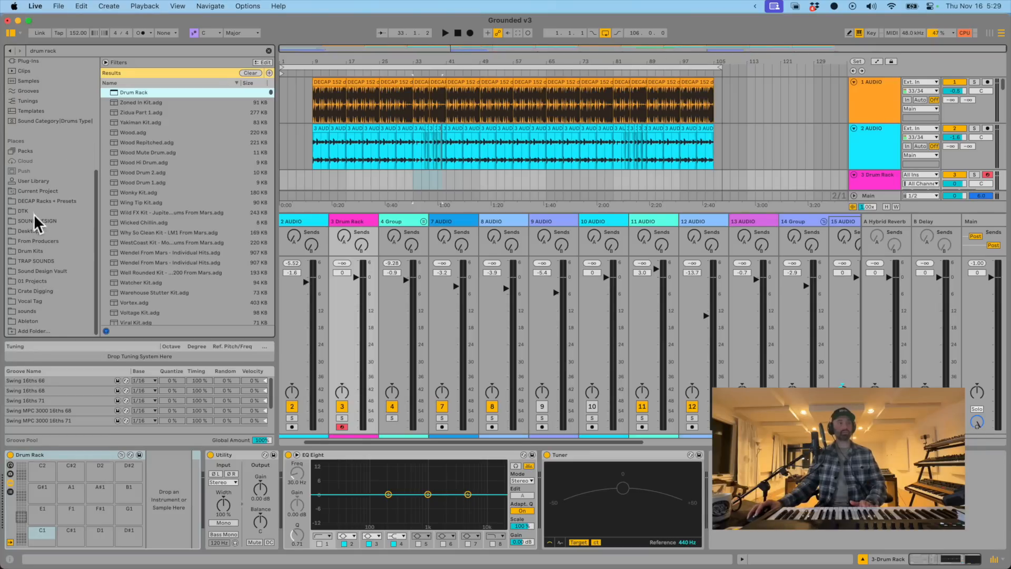
left_click(55, 211)
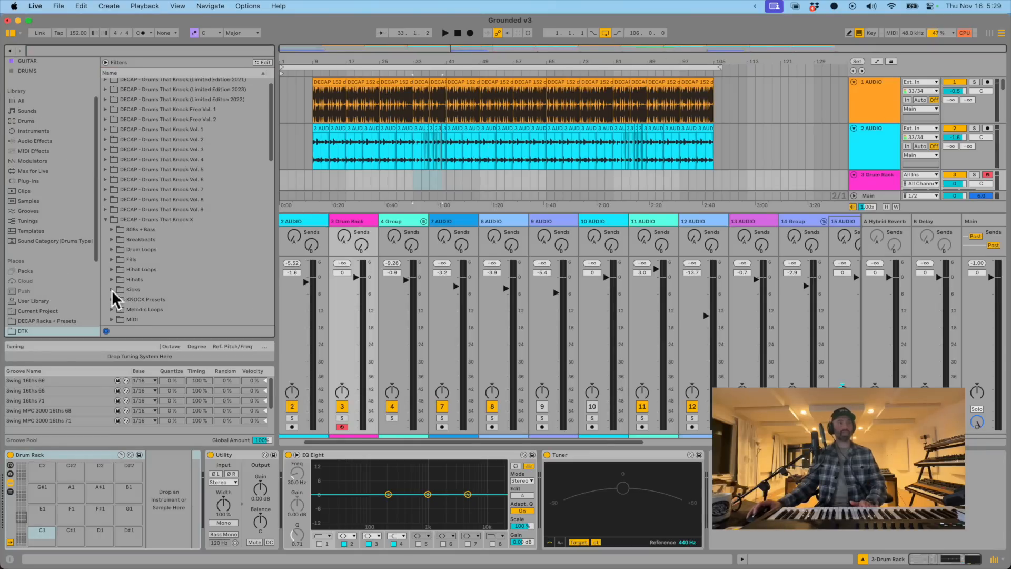
left_click(111, 290)
left_click_drag(140, 299, 42, 531)
- Load "DECAP snare dope clap smack.wav" onto pad C#1 and "DECAP hihat 353.wav" onto pad D1 of the Drum Rack
scroll(111, 207, "down", 5)
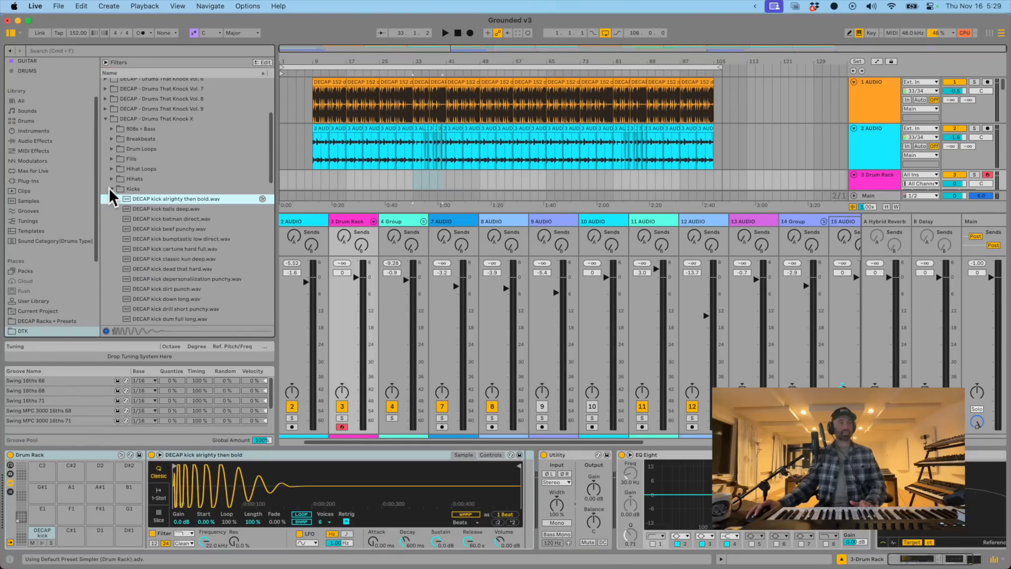
left_click(110, 188)
left_click(112, 279)
scroll(173, 308, "down", 3)
left_click(178, 306)
scroll(178, 306, "down", 5)
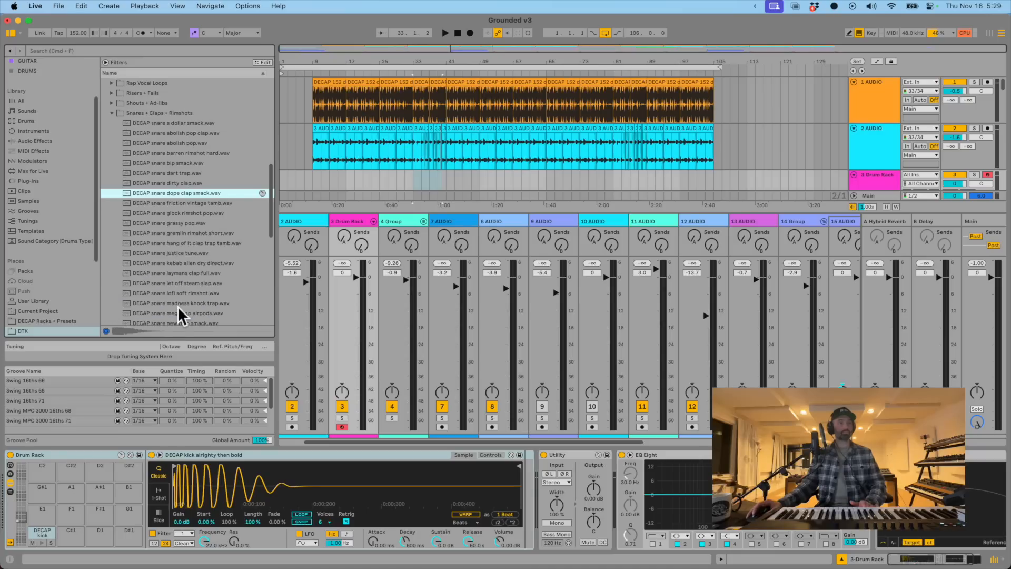
left_click_drag(112, 448, 72, 540)
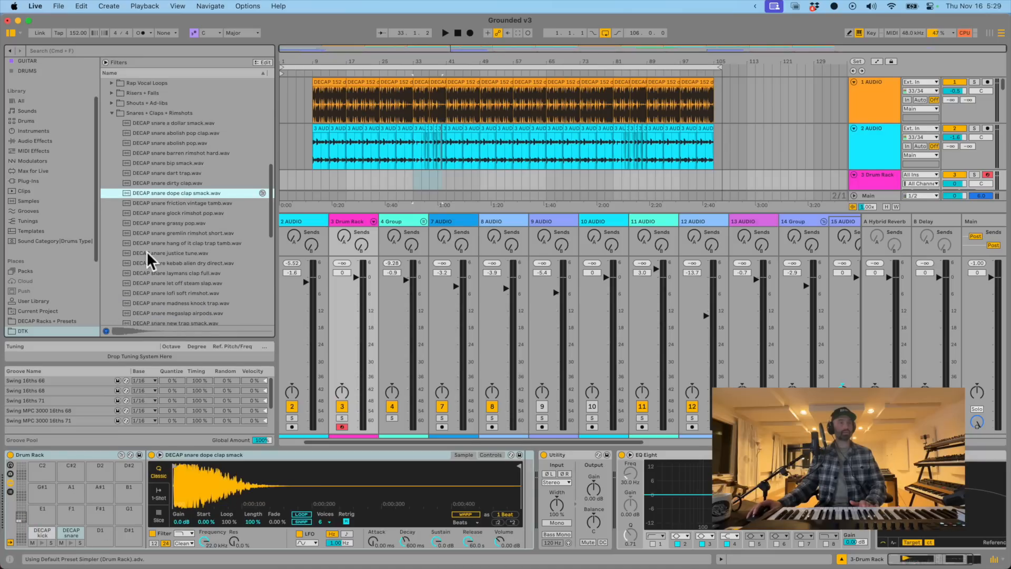
left_click_drag(158, 210, 100, 532)
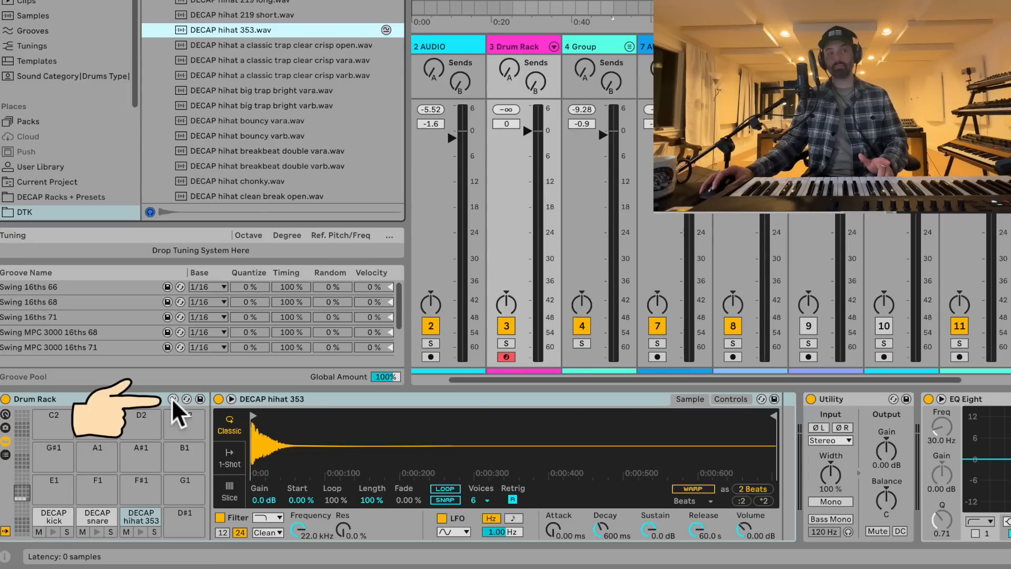
- Show the Drum Rack's similar-sample swap controls and lock the C1 kick pad against swapping
left_click(172, 399)
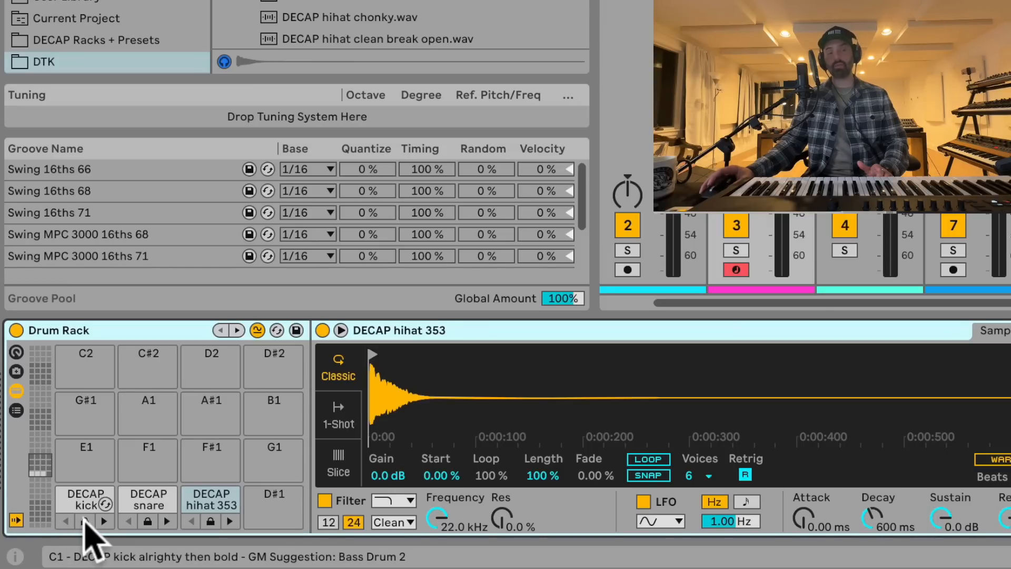
left_click(84, 521)
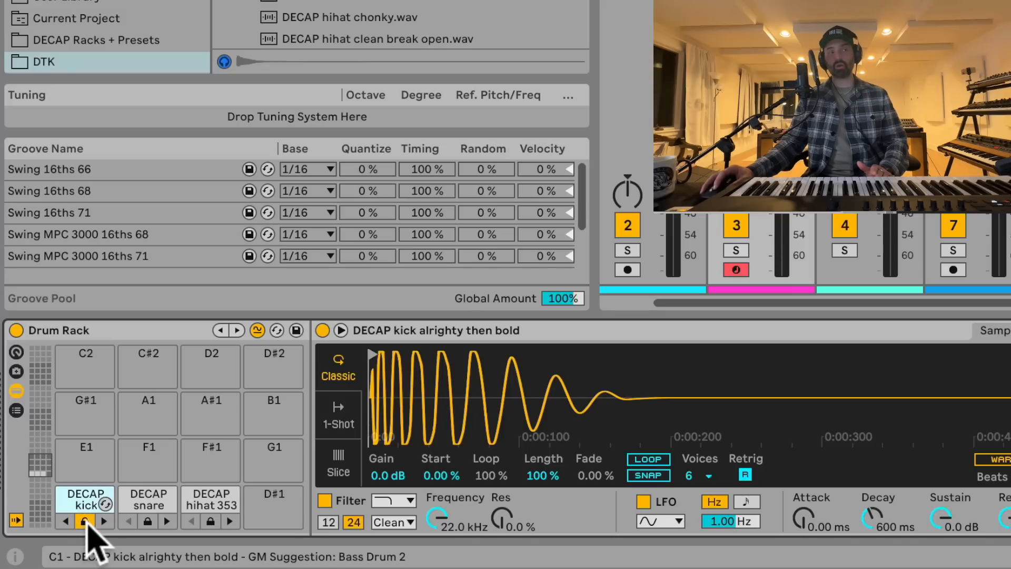
left_click(152, 503)
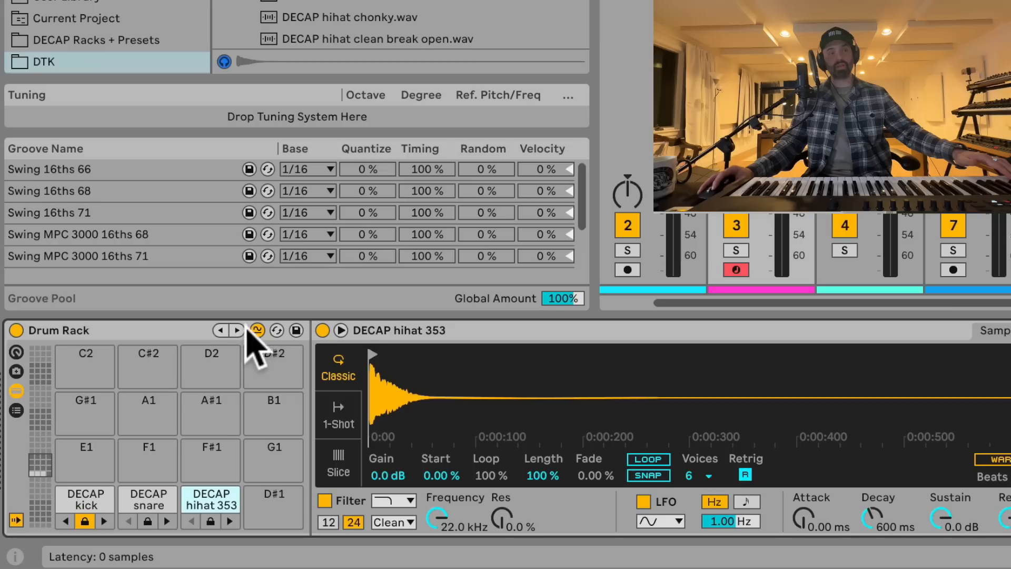
- Swap the unlocked snare and hi-hat pads to the next similar samples five times across the whole Drum Rack
left_click(237, 330)
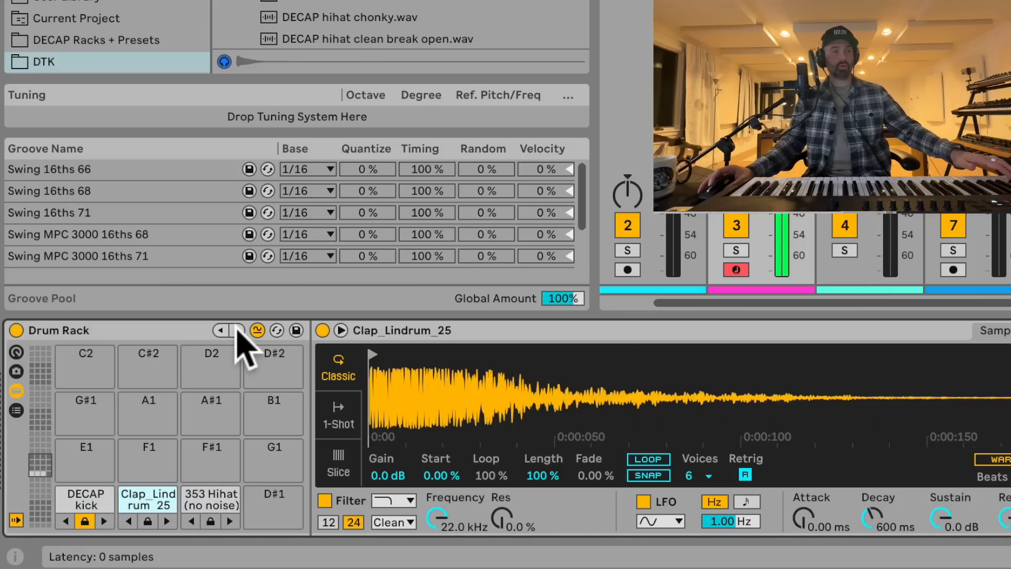
left_click(238, 330)
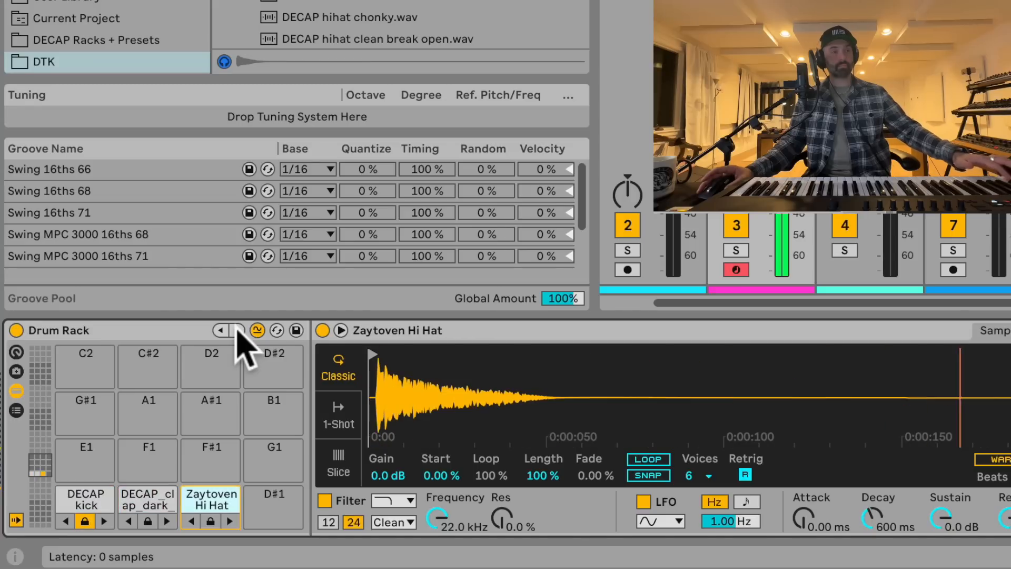
left_click(238, 330)
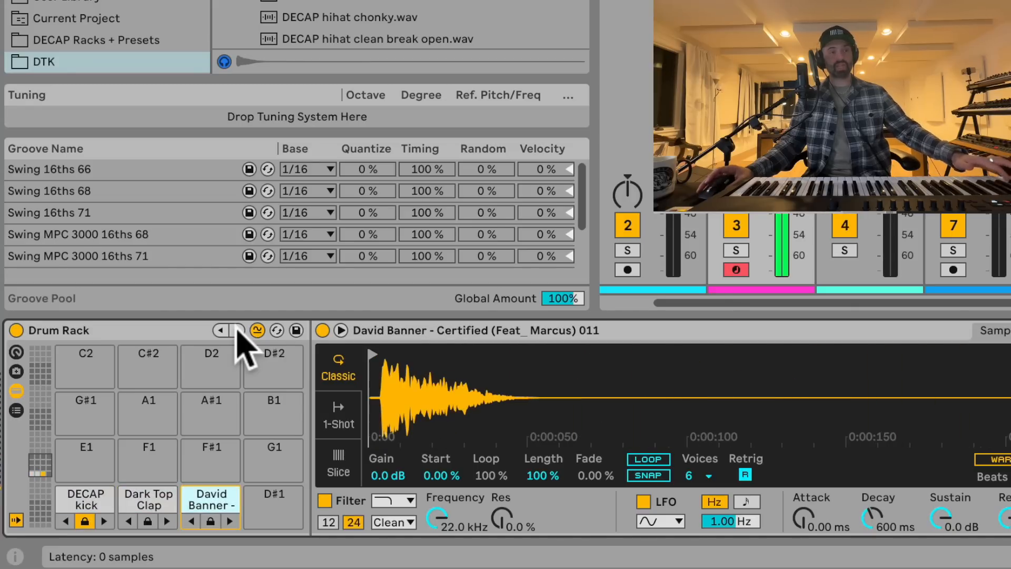
left_click(238, 330)
left_click(238, 330)
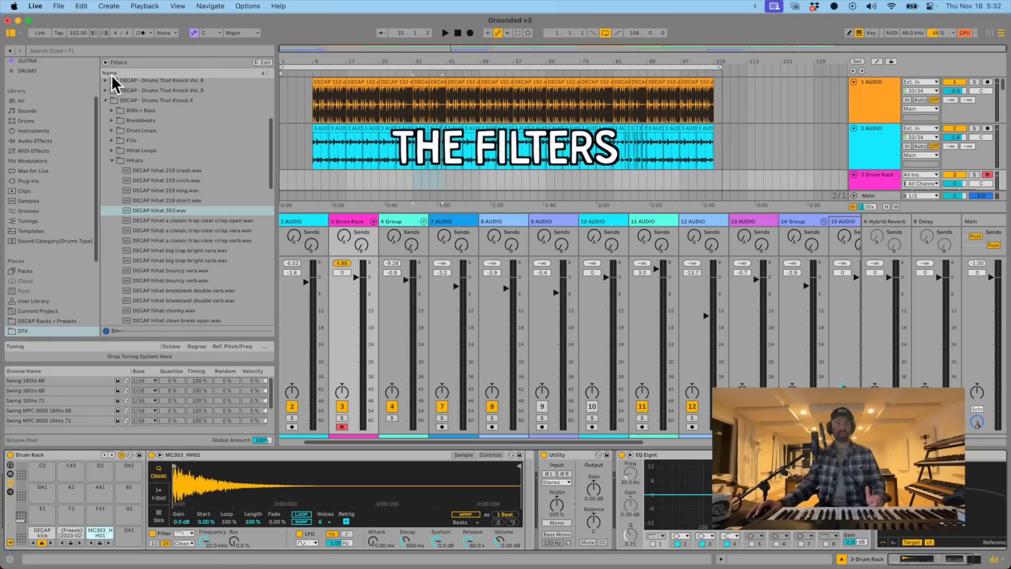
- Collapse the "DECAP - Drums That Knock X" folder and show the browser's tag filters for the DTK folder
left_click(105, 100)
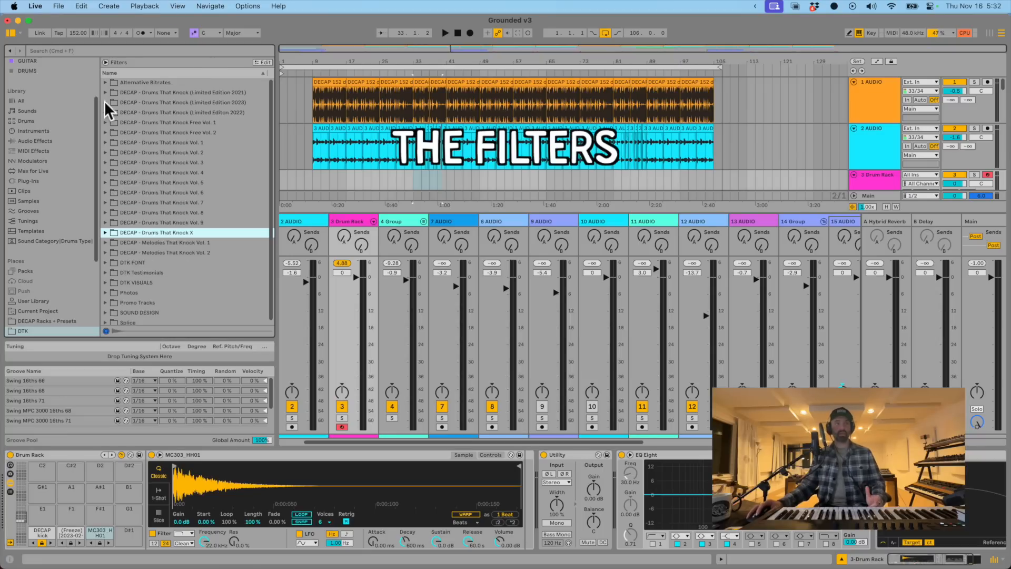
left_click(106, 62)
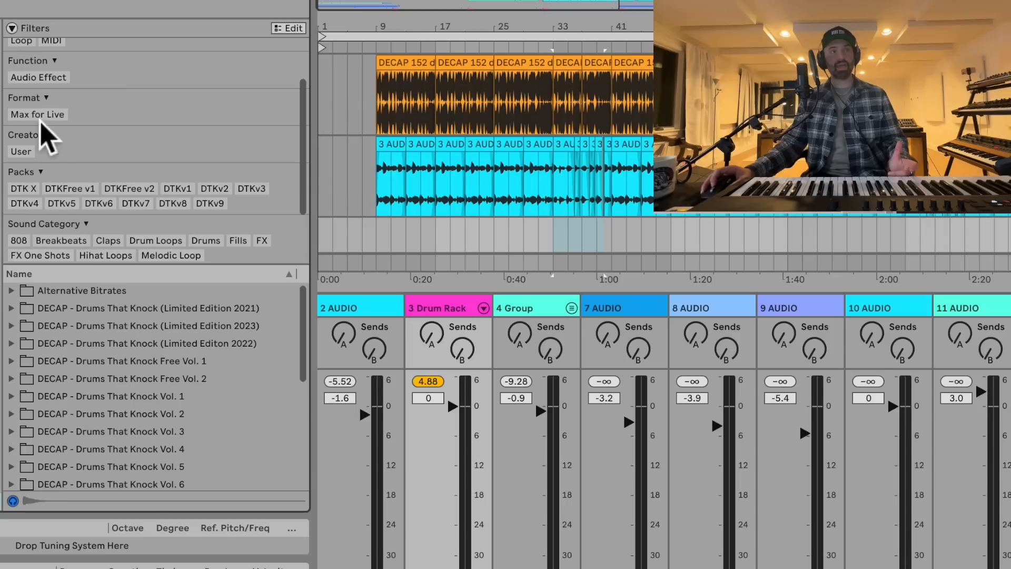
scroll(62, 109, "up", 3)
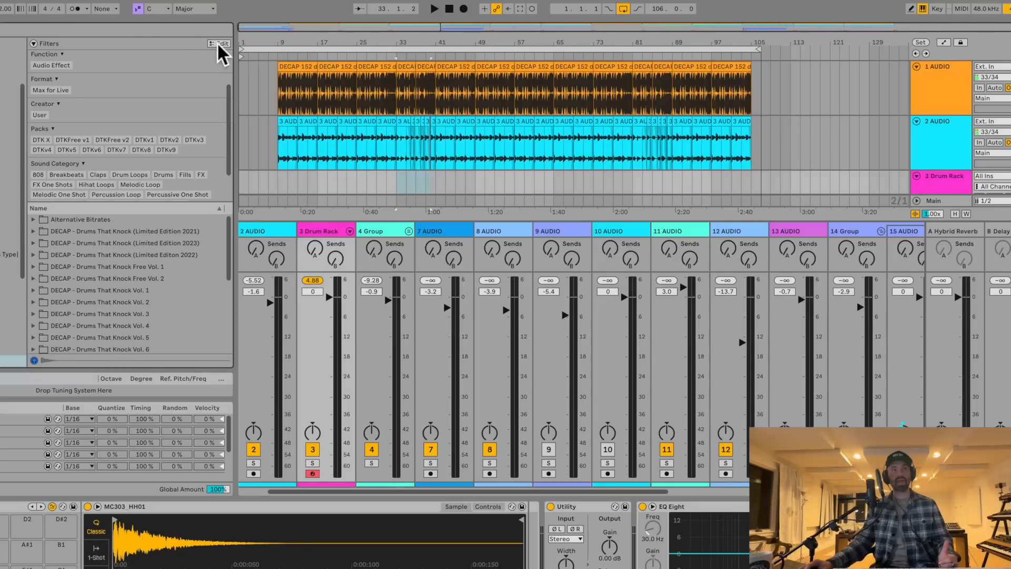
left_click(216, 42)
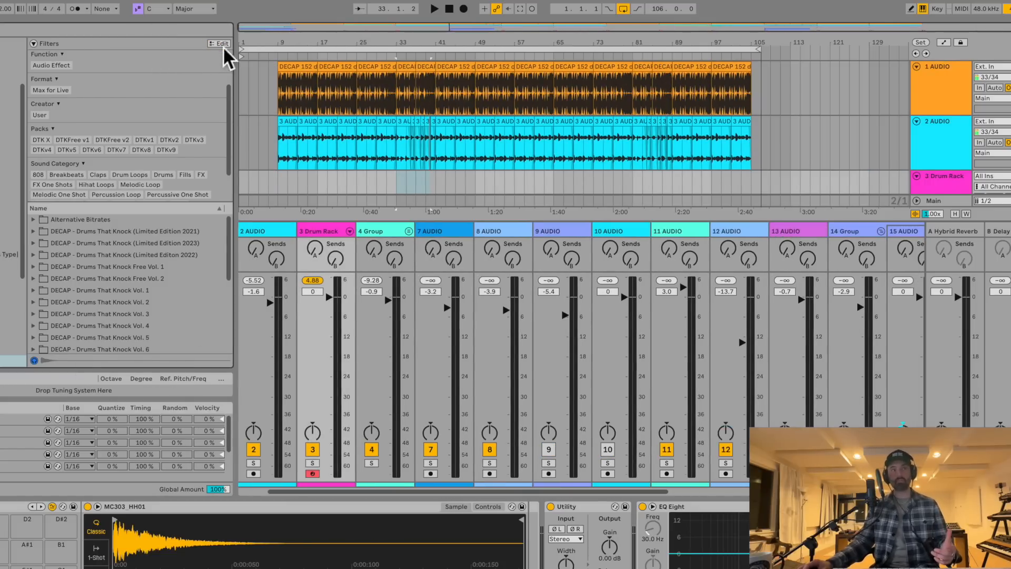
left_click(229, 44)
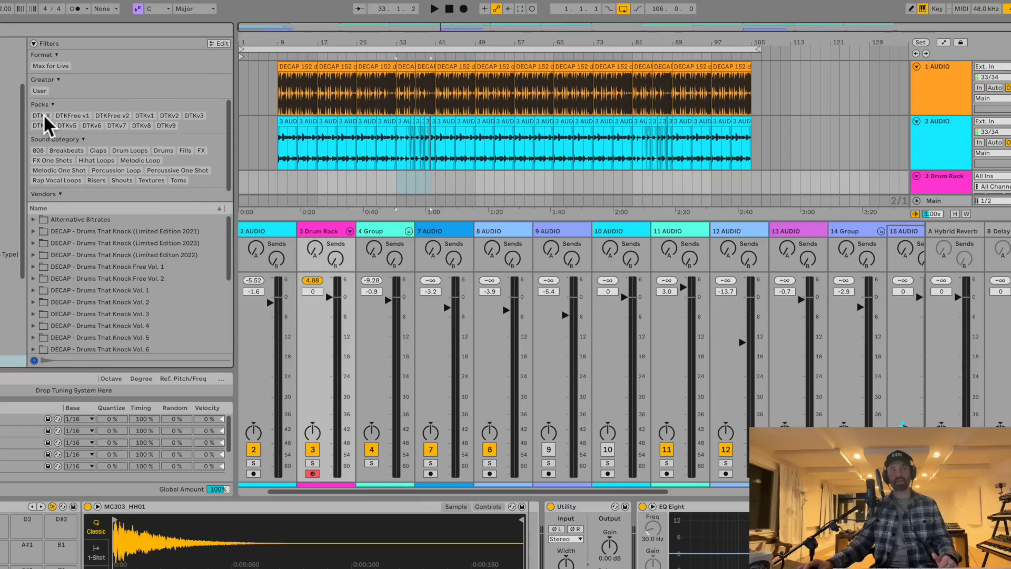
- Filter the DTK folder by the DTK X pack and the 808 sound category, and look through the results
left_click(45, 116)
left_click_drag(228, 231, 228, 363)
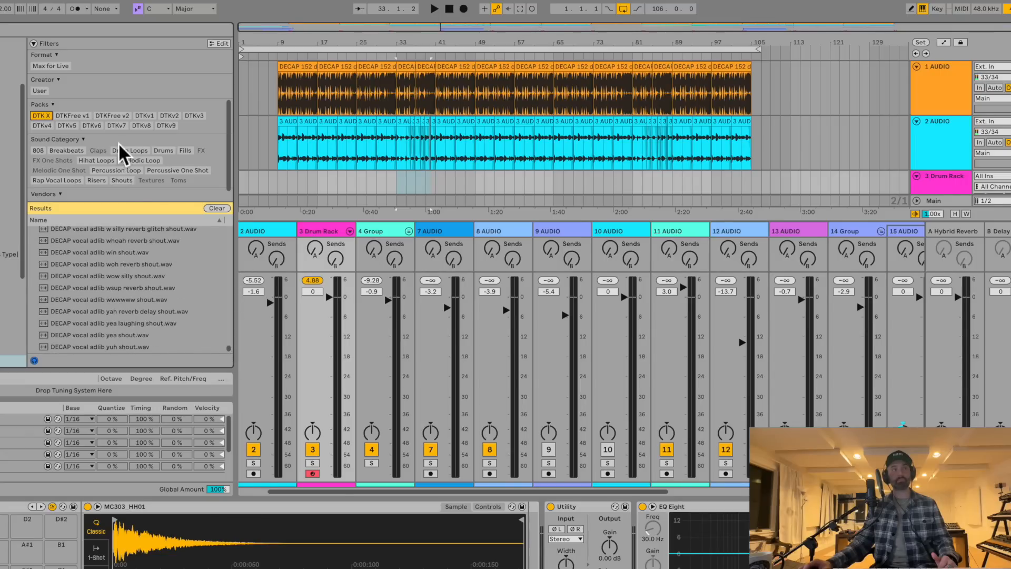
left_click(38, 150)
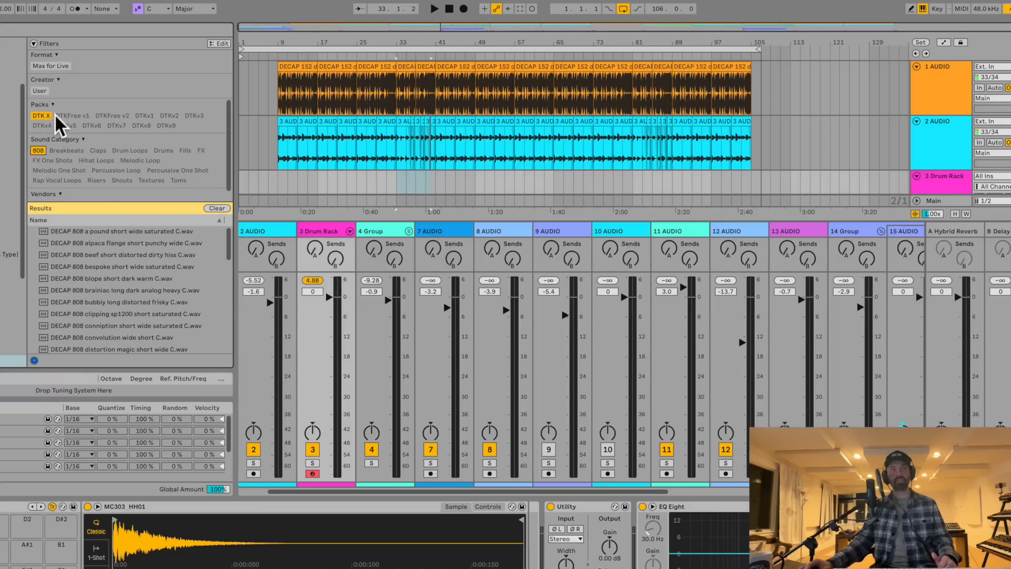
left_click_drag(232, 242, 237, 355)
- Switch the sound category filter from 808 to Breakbeats, look through the results, and remove the Breakbeats filter
left_click(39, 151)
left_click(68, 151)
scroll(135, 283, "down", 3)
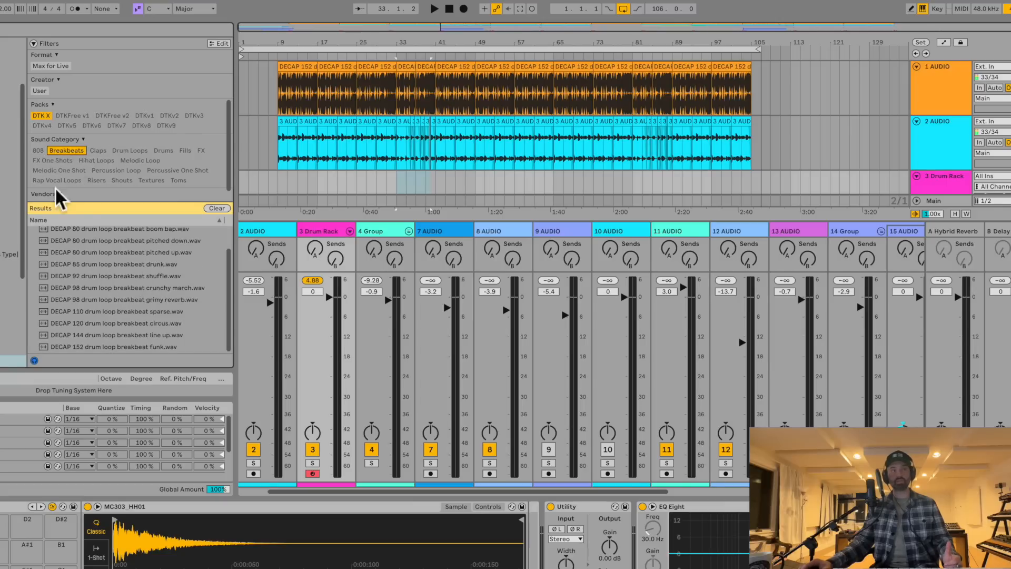
left_click(65, 152)
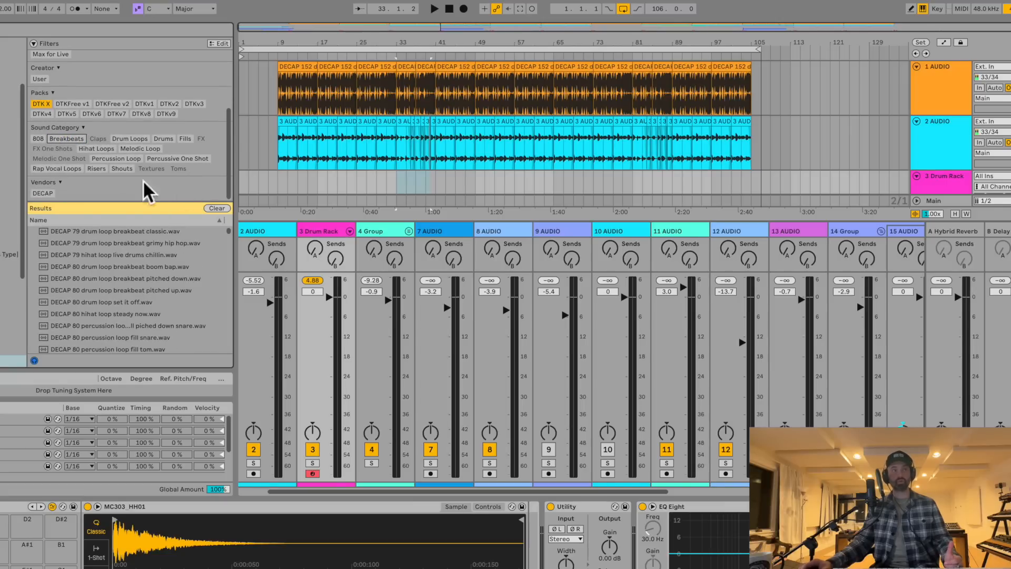
- Try the pack filters one after another, from DTKFree v1 and DTKFree v2 through DTKv1, DTKv2 and DTKv3 to DTKv8
left_click(69, 103)
left_click(108, 103)
left_click(147, 104)
left_click(167, 104)
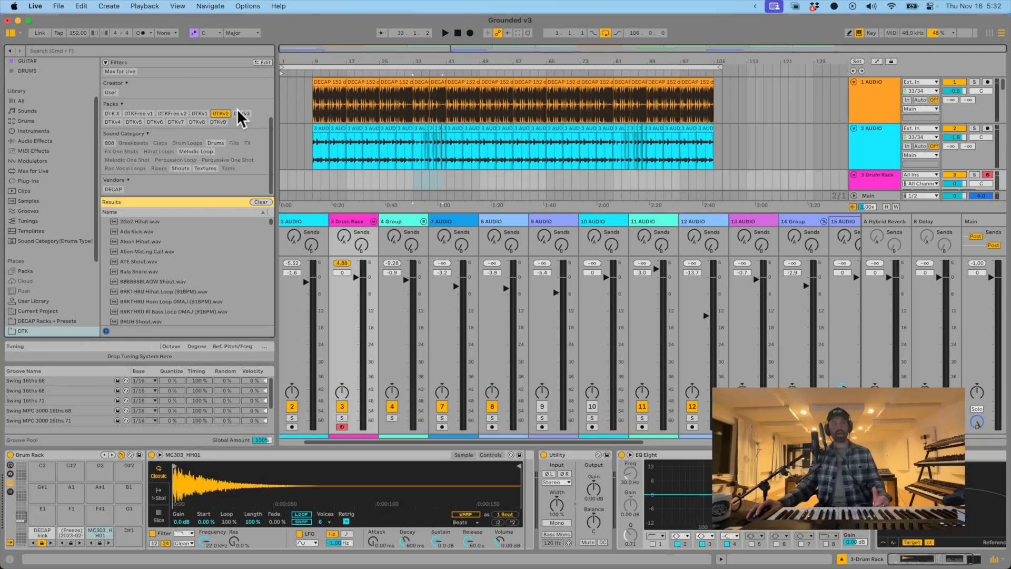
left_click(233, 114)
left_click(210, 123)
left_click(200, 123)
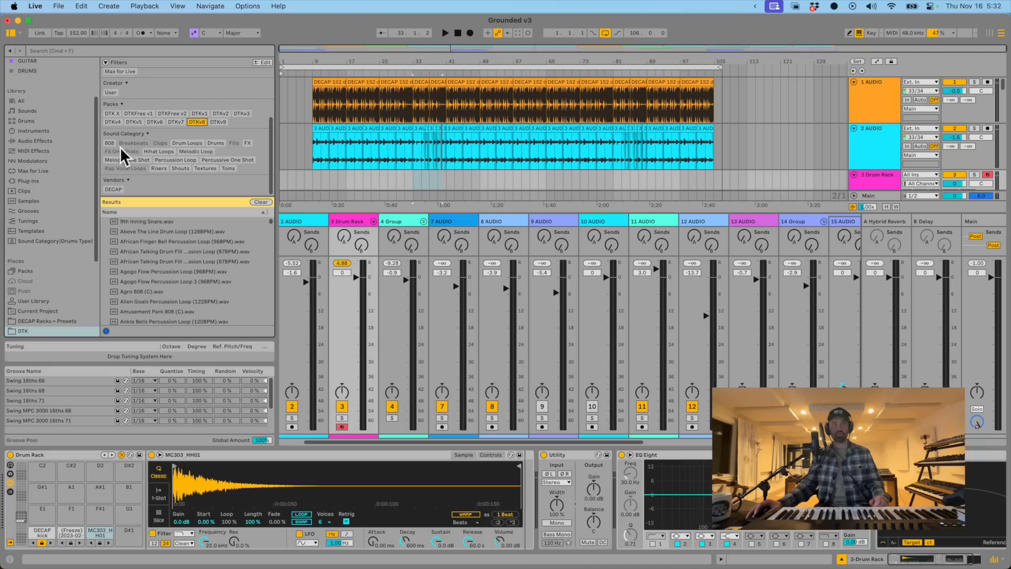
- Narrow the DTKv8 pack results to the Hihat Loops sound category and look through the listed loops
left_click(170, 152)
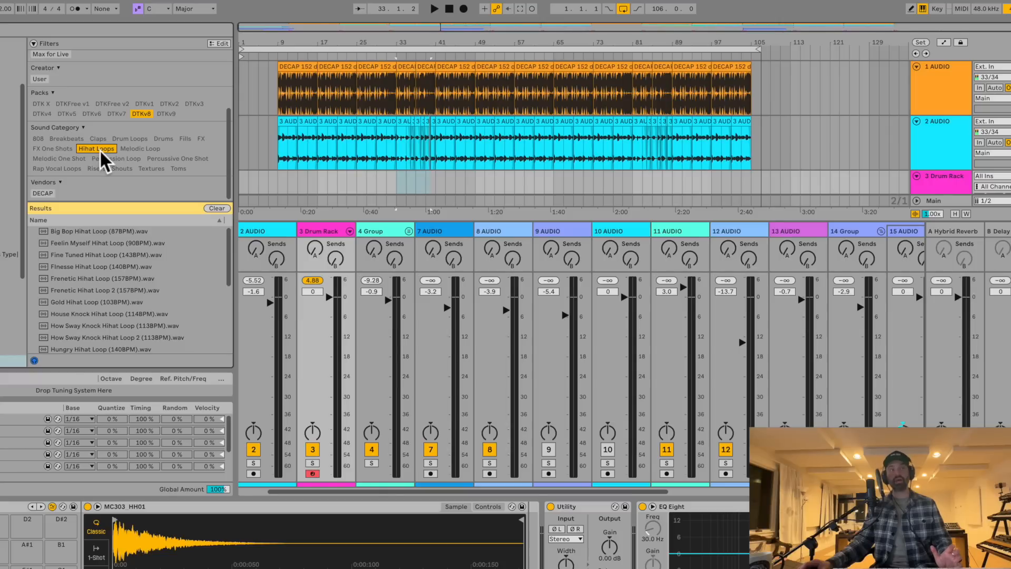
scroll(147, 316, "down", 5)
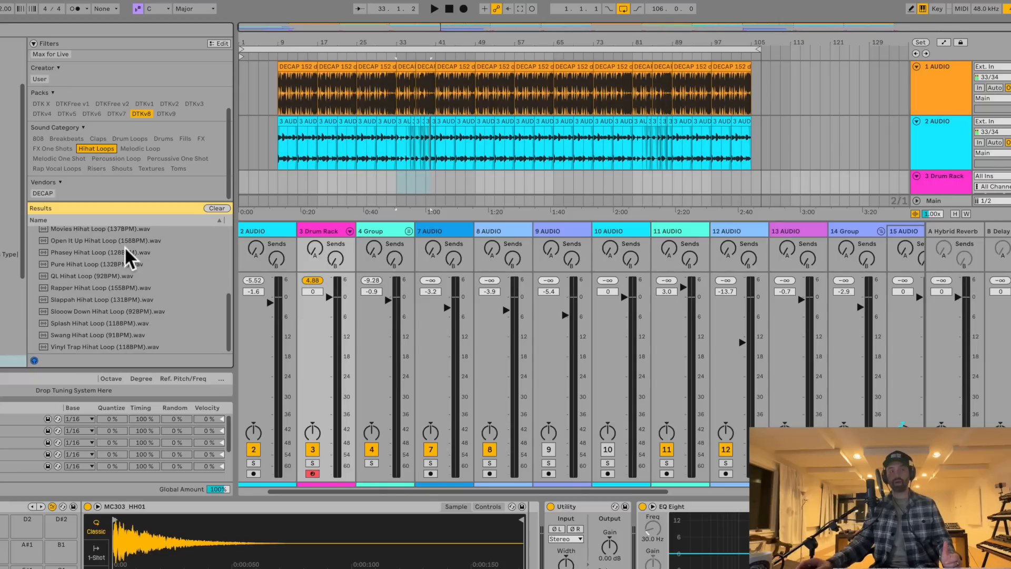
scroll(124, 271, "up", 5)
scroll(143, 82, "up", 4)
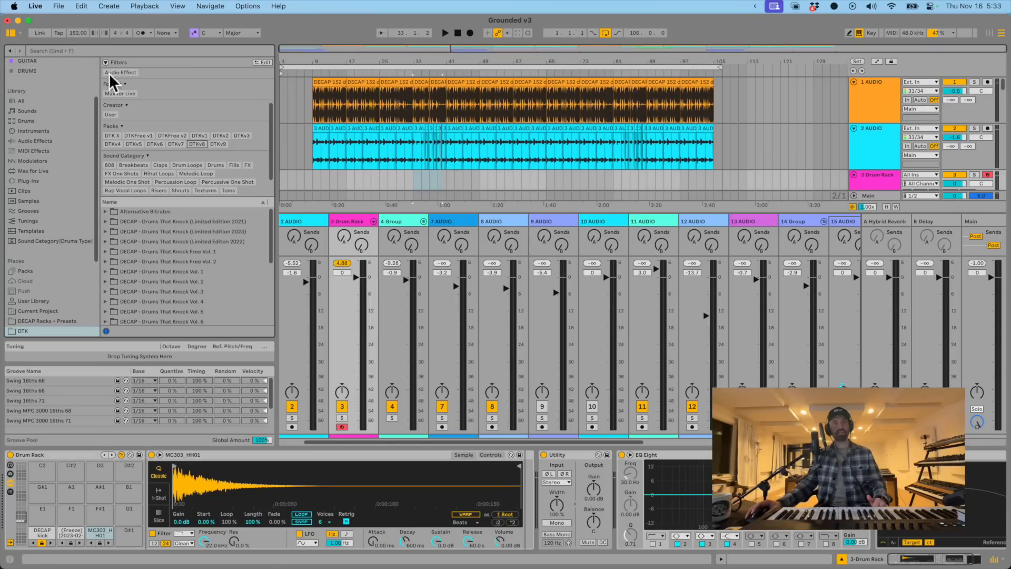
- Hide the browser filters and step back through the browser history to the similarity search for the wah wavetable synth sample
scroll(159, 143, "down", 2)
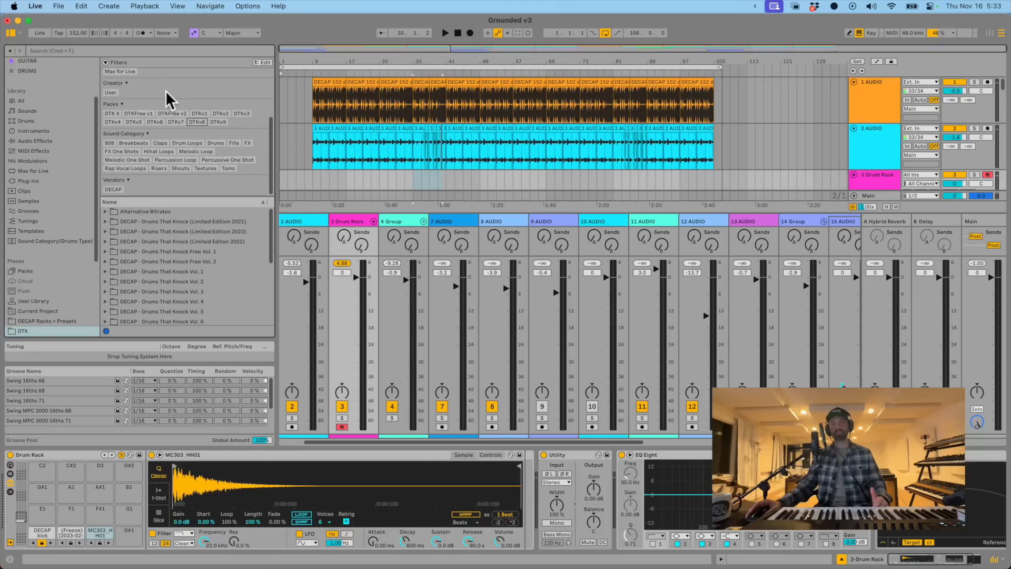
left_click(106, 62)
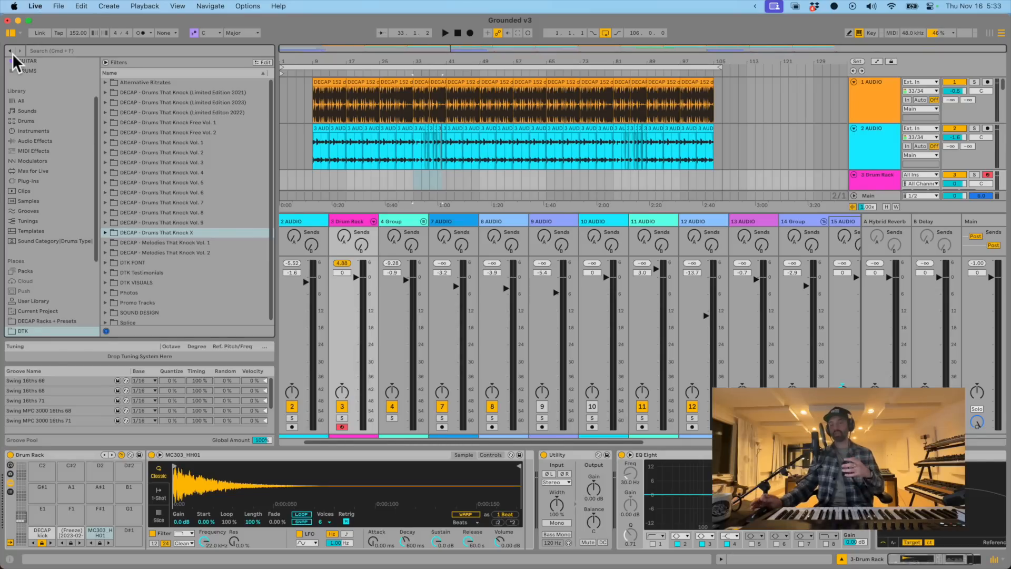
left_click(11, 52)
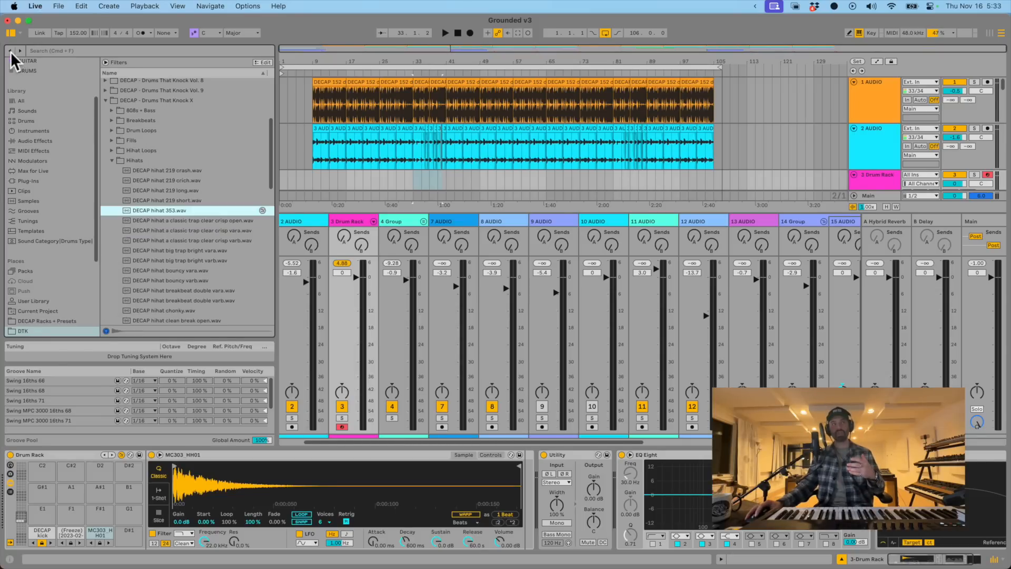
left_click(10, 52)
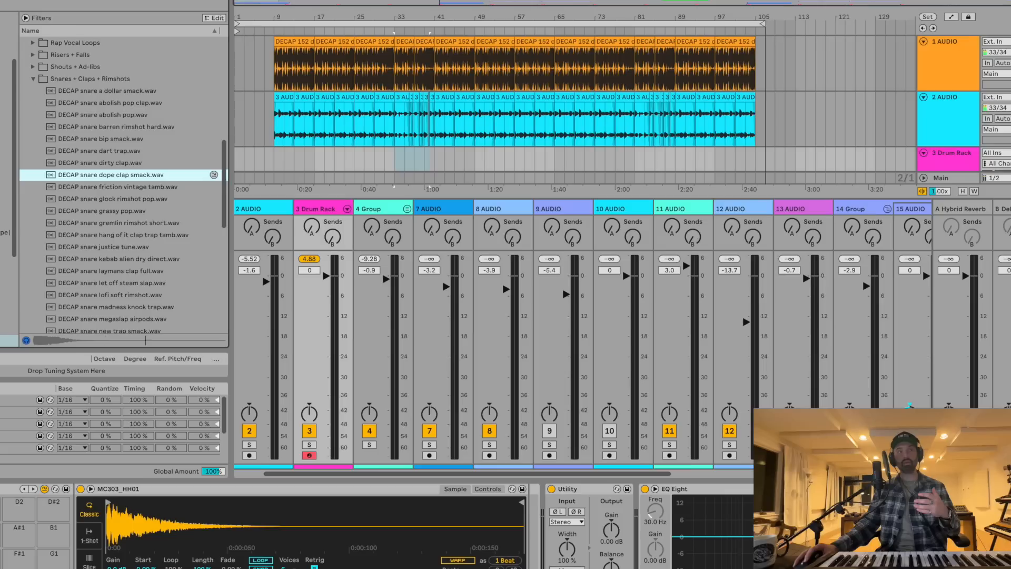
left_click(0, 4)
left_click(0, 4)
left_click(0, 4)
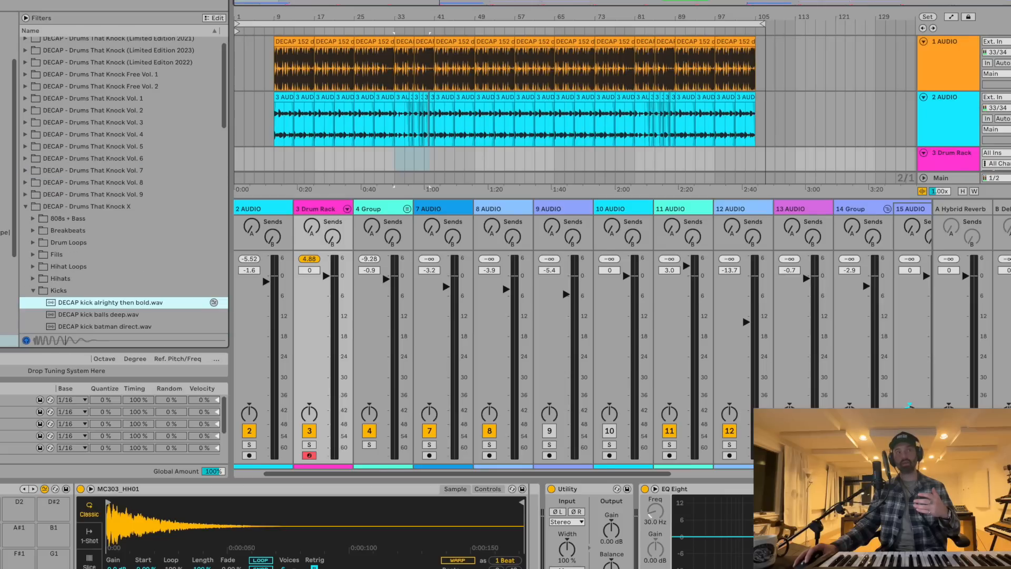
left_click(0, 4)
left_click(0, 4)
left_click(0, 4)
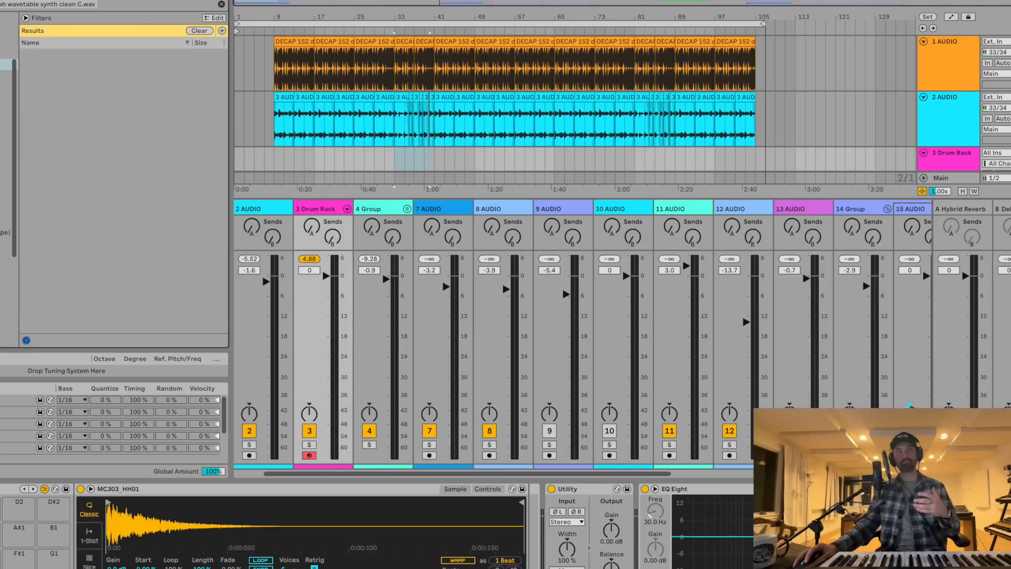
- Step further back through the browser history to the snare and clap samples in the DTK folder
left_click(0, 4)
left_click(0, 4)
left_click(0, 4)
left_click(0, 4)
left_click(0, 4)
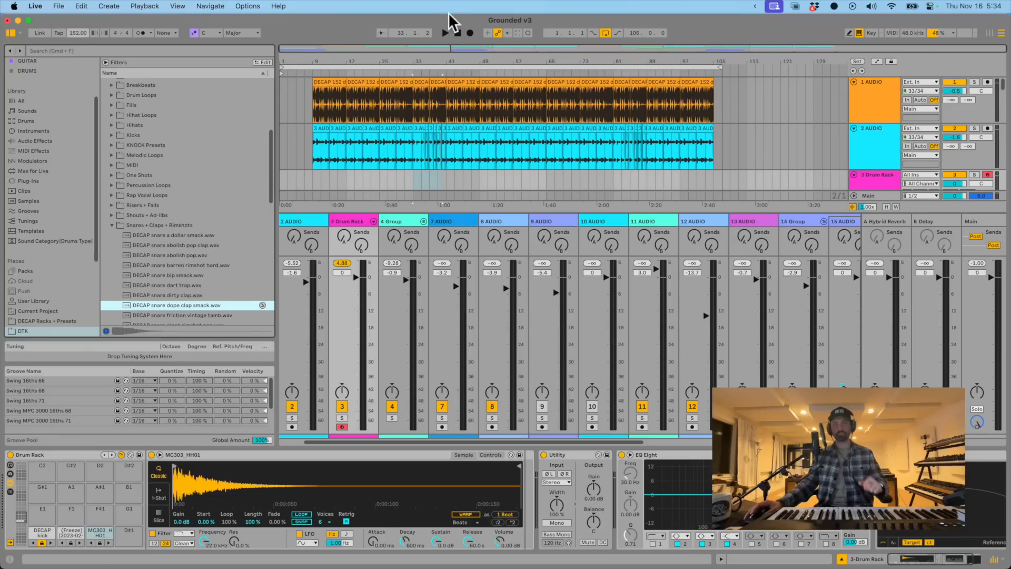
- Hide the mixer and draw one MC303_HH01 note spanning all eight bars of the Drum Rack clip
scroll(721, 149, "down", 1)
key("alt+super+m")
scroll(690, 279, "down", 15)
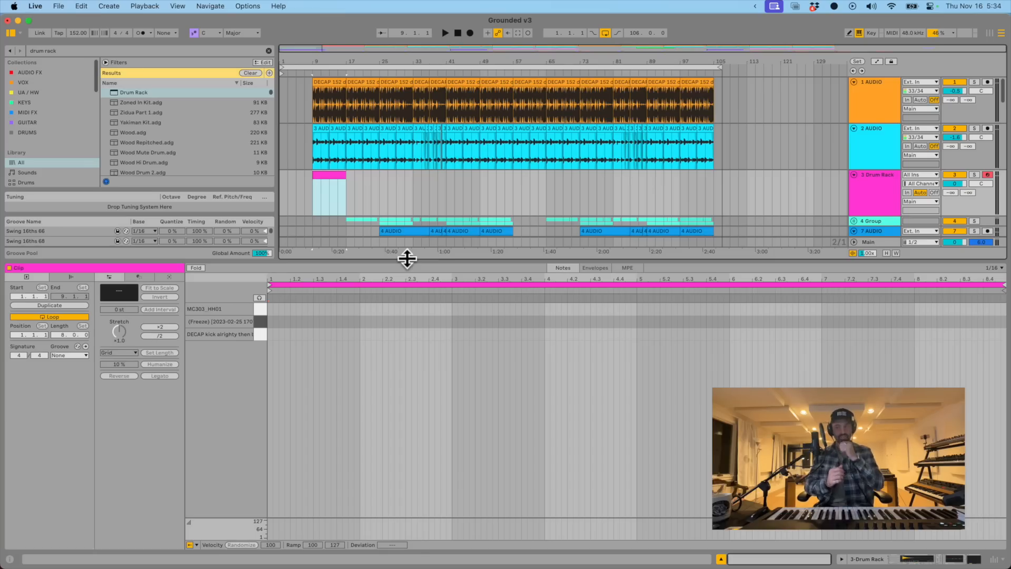
left_click(268, 308)
left_click_drag(268, 308, 1003, 313)
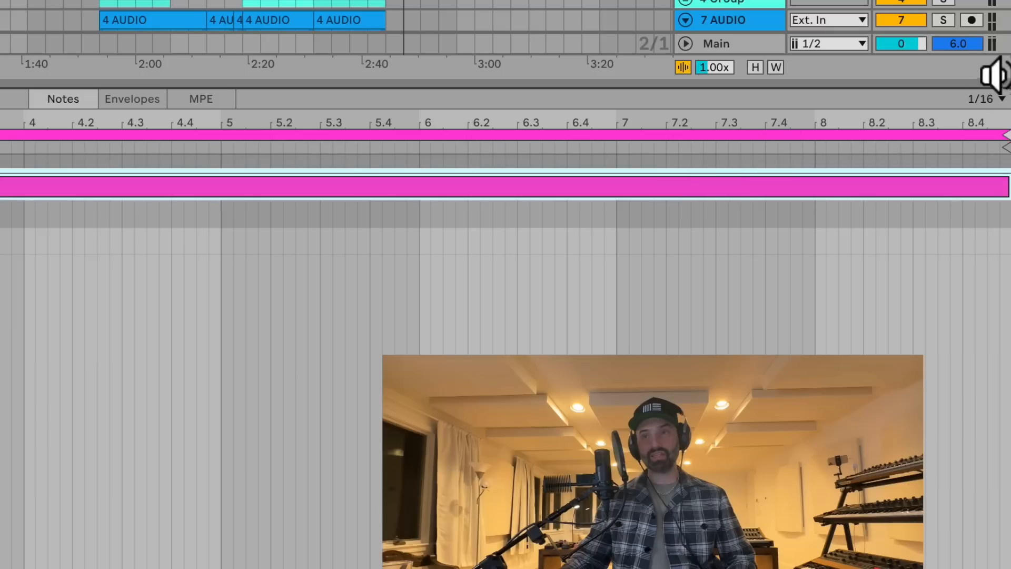
- Set the note editor's fixed grid to 1/8 and chop the long hi-hat note along it
left_click(991, 100)
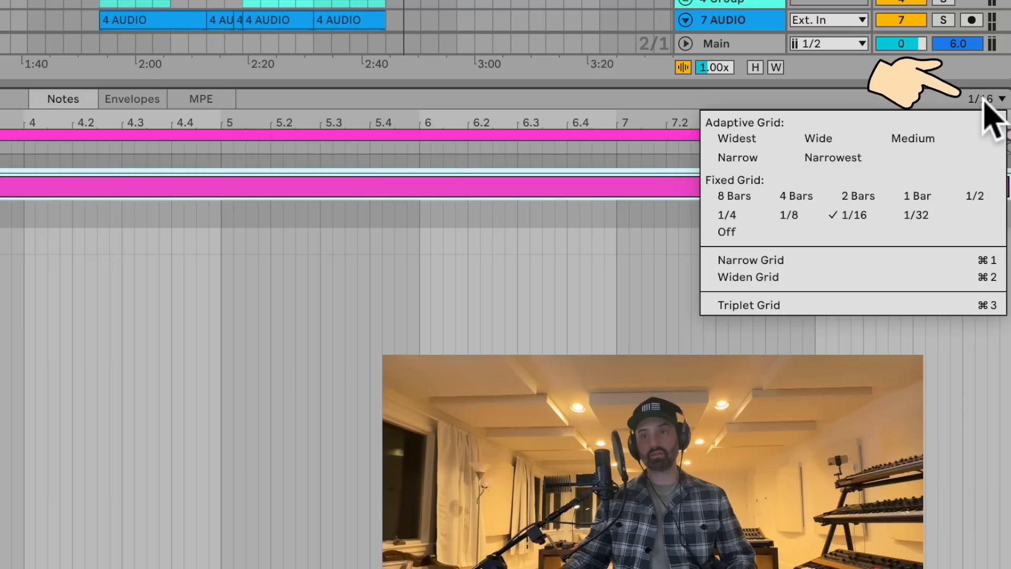
left_click(792, 214)
key("super+e")
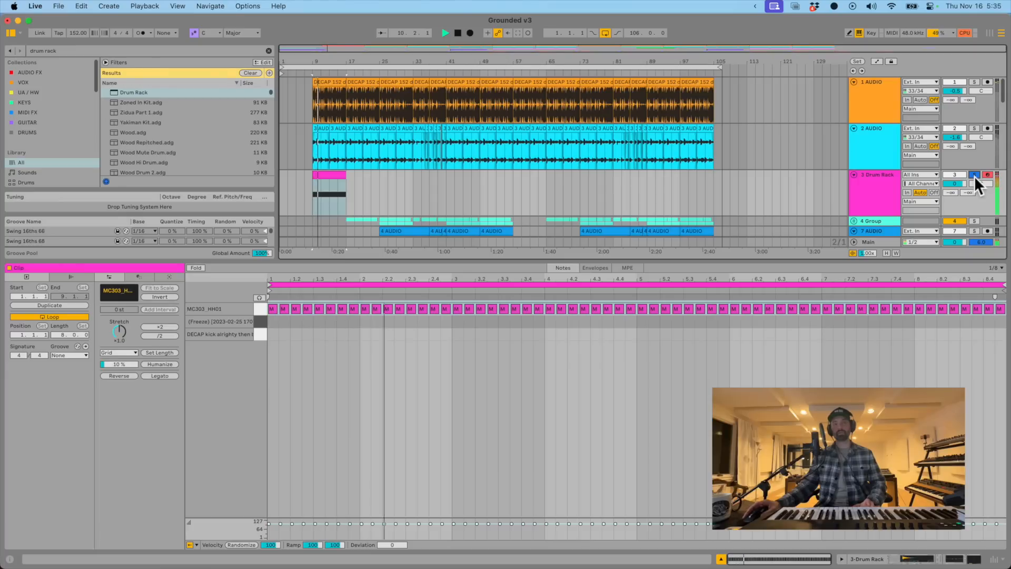
- Play back the chopped eighth-note hi-hat pattern
key("super+j")
key("space")
key("super+z")
key("space")
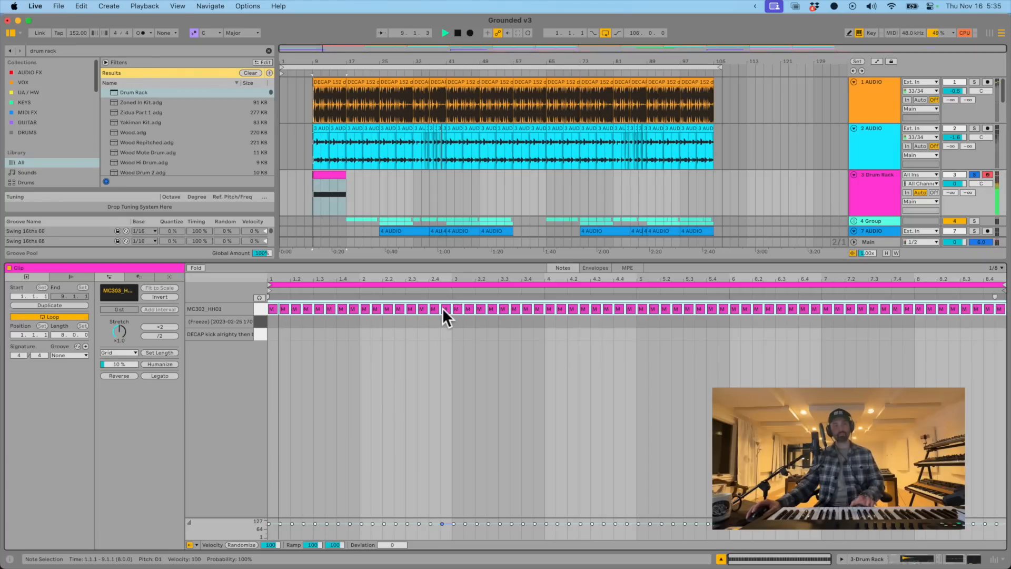
key("space")
- Set the grid to 1/16 and split the hi-hat note at beat 1.3 in two during playback
right_click(1001, 270)
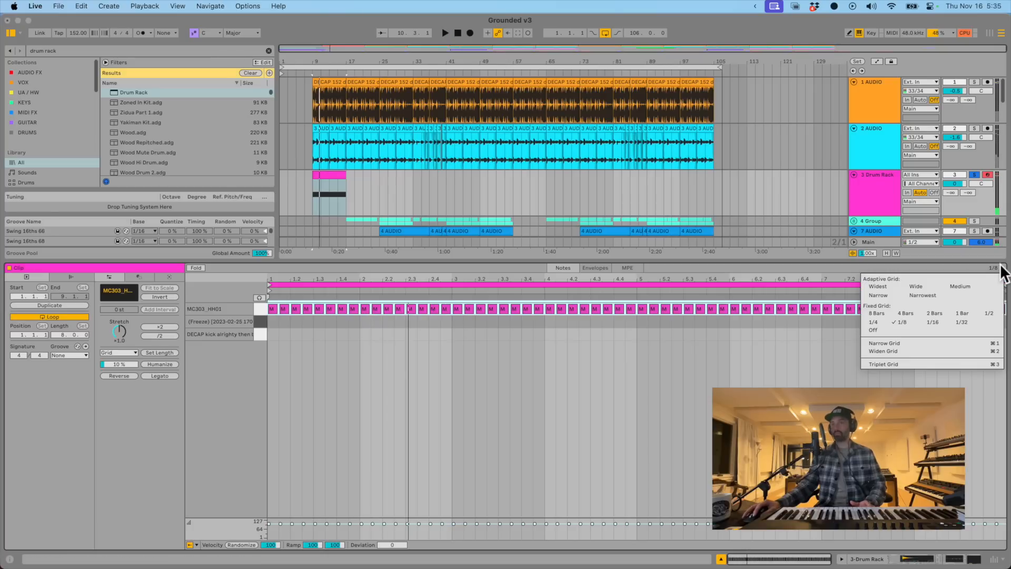
left_click(932, 322)
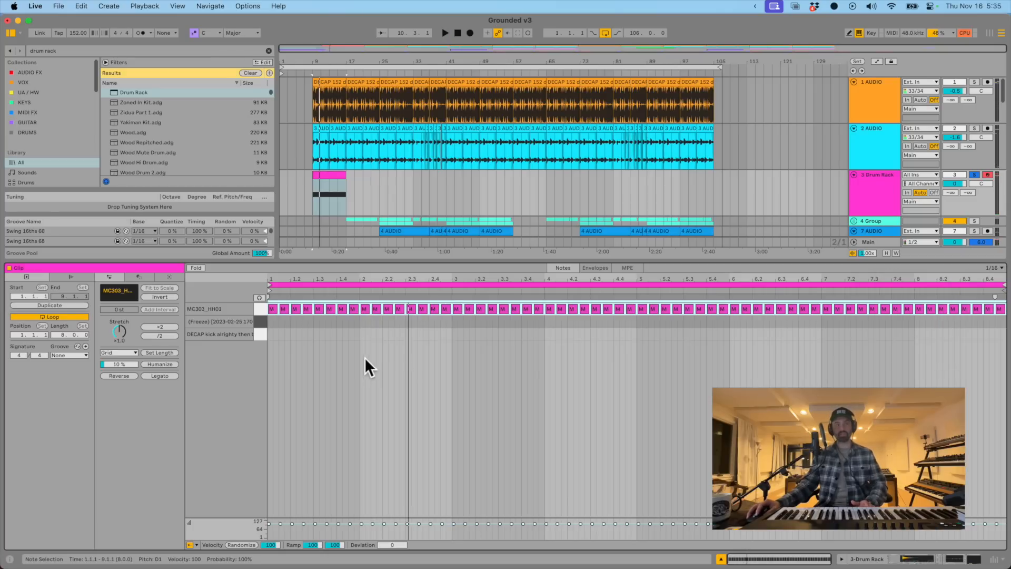
key("space")
left_click(319, 310)
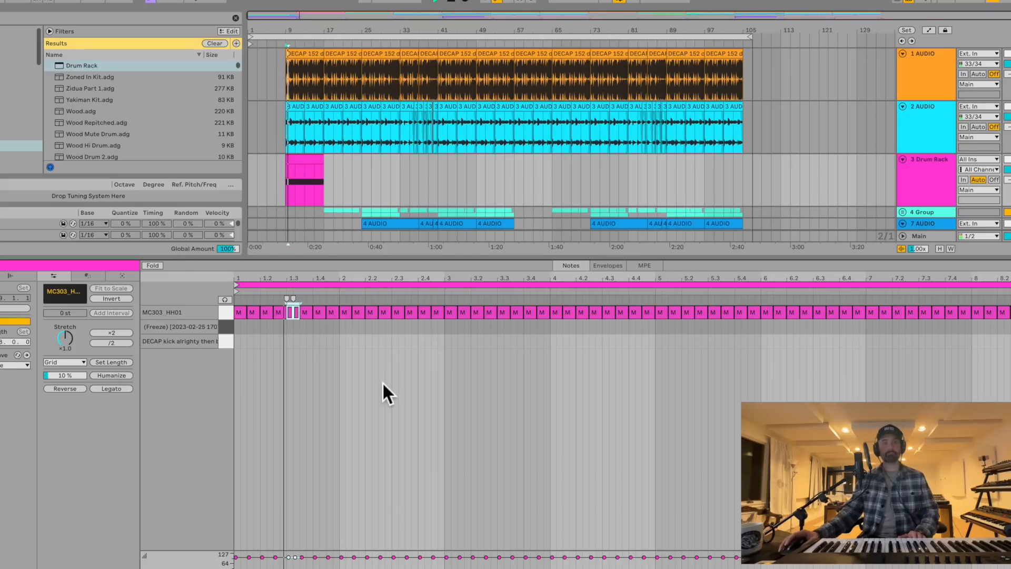
- Turn on the triplet grid and split the hi-hat note at 2.1.3 into three, listening to the pattern
left_click(1008, 268)
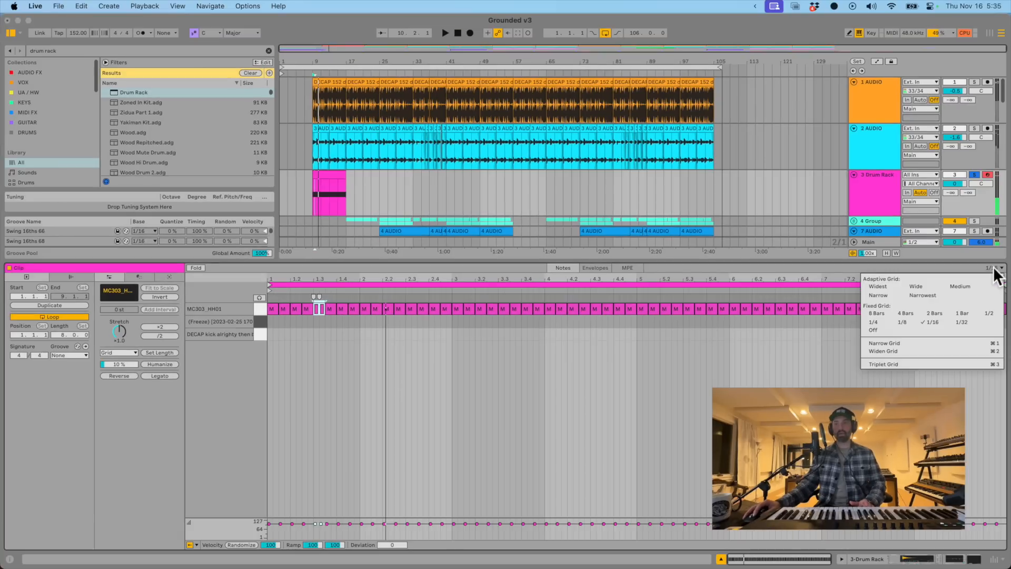
left_click(909, 364)
key("space")
left_click_drag(320, 310, 375, 309)
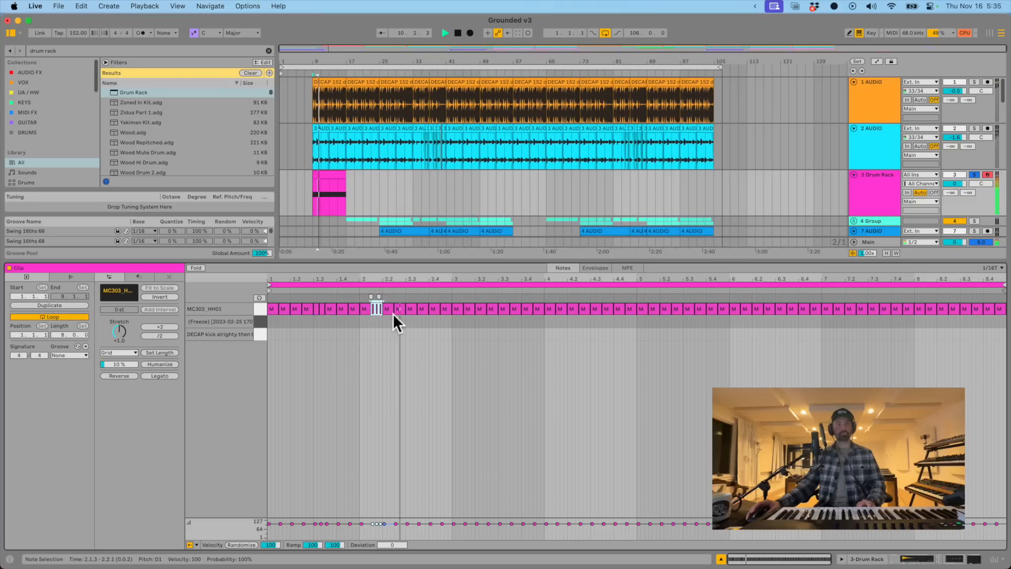
key("space")
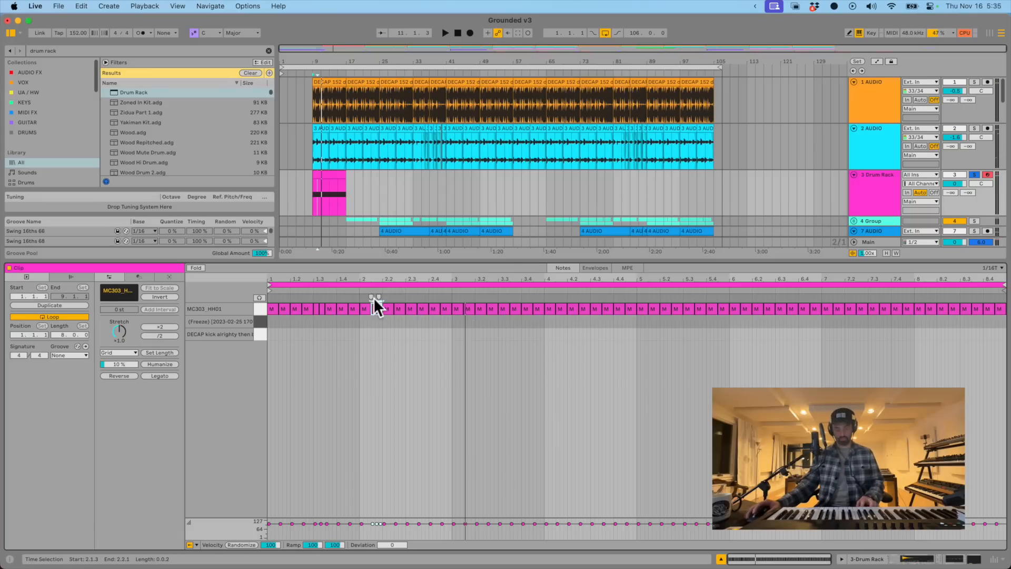
- Try splitting the hi-hat note at 2.2 into triplets and undo the splits
key("plus")
key("plus")
key("plus")
key("plus")
left_click(442, 317)
left_click(106, 158)
key("super+e")
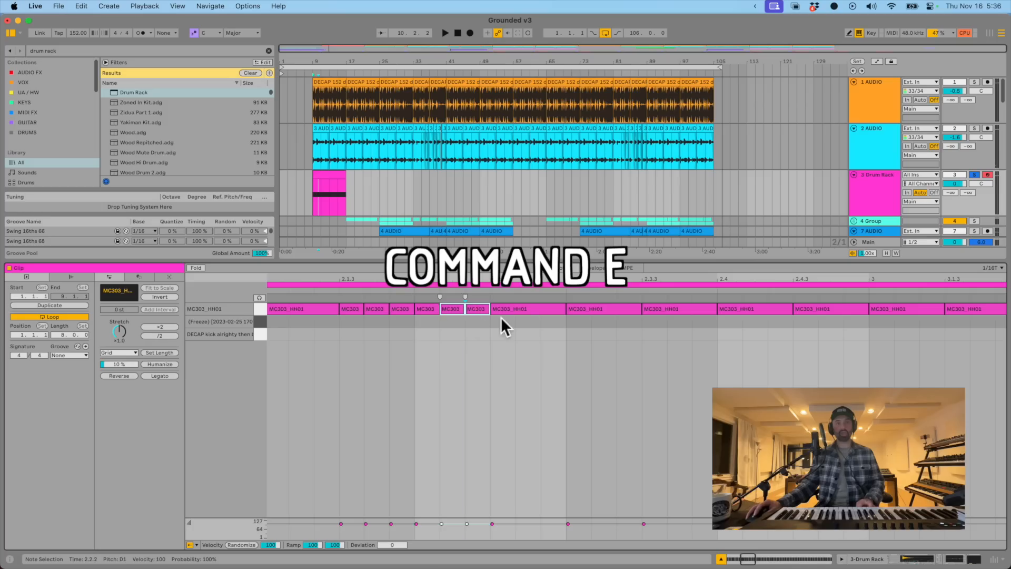
key("super+e")
key("super+z")
key("super+z")
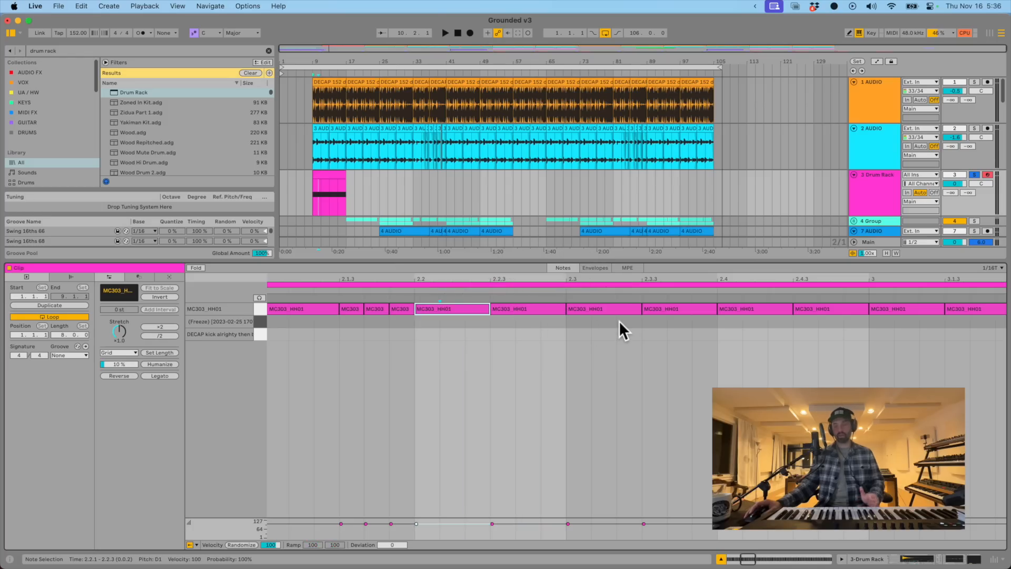
- Delete all the chopped hi-hat notes and draw a single MC303_HH01 note across the full clip
key("x")
left_click_drag(998, 323, 70, 116)
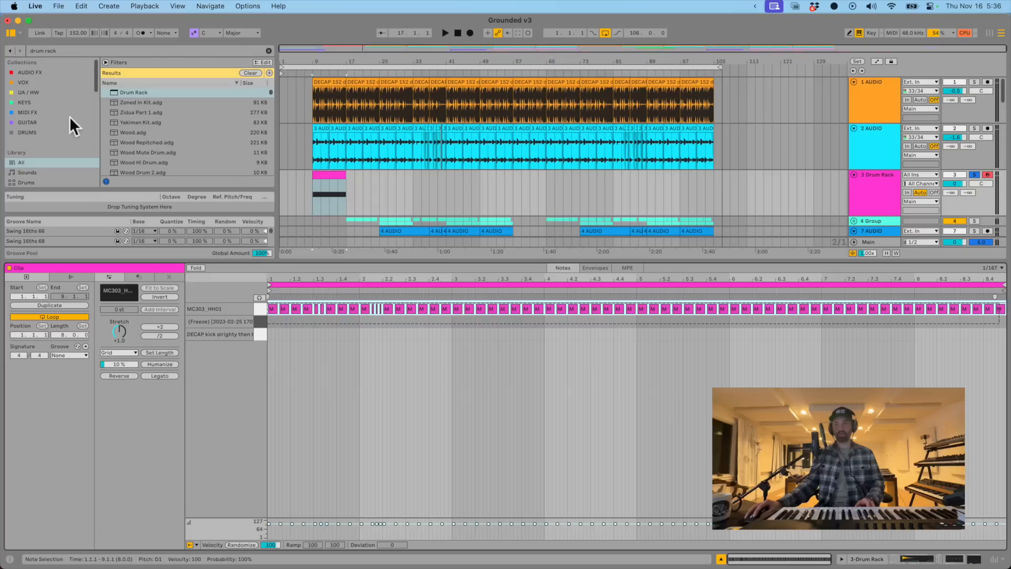
key("Delete")
left_click(273, 307)
mouse_move(273, 308)
left_mouse_down()
mouse_move(979, 318)
mouse_move(966, 320)
left_mouse_up()
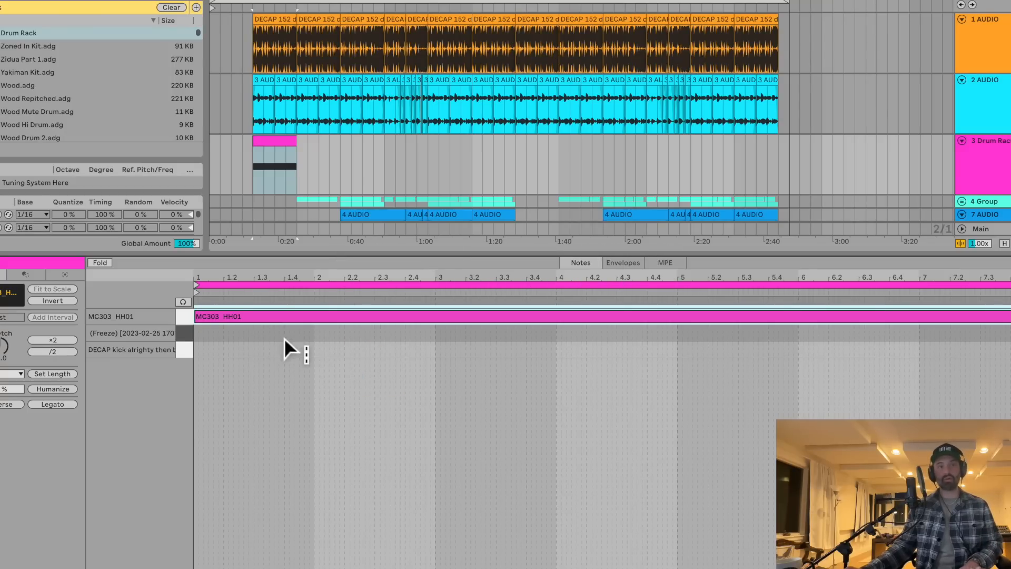
- With the grid off, slice the long hi-hat note freehand at irregular points across the eight bars
left_click_drag(284, 338, 280, 296)
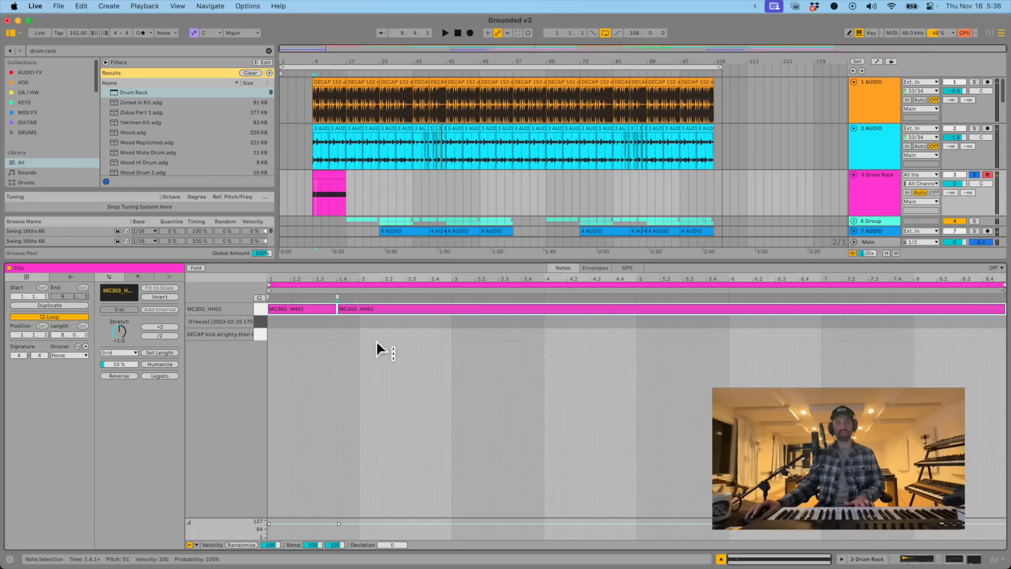
left_click_drag(378, 338, 391, 269)
left_click_drag(434, 332, 449, 267)
left_click_drag(504, 333, 518, 267)
left_click_drag(576, 332, 590, 269)
left_click_drag(637, 333, 651, 268)
left_click_drag(704, 331, 711, 274)
left_click_drag(749, 331, 761, 271)
left_click_drag(809, 333, 821, 271)
left_click_drag(857, 331, 872, 271)
left_click_drag(919, 332, 932, 283)
left_click_drag(959, 343, 974, 287)
left_click_drag(351, 326, 302, 265)
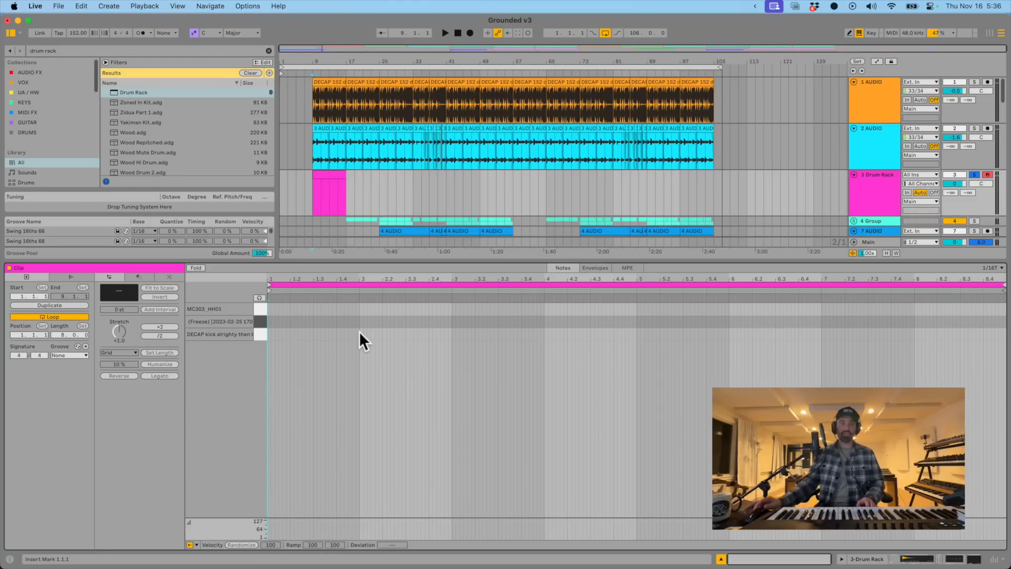
- Draw a full-length MC303_HH01 note and divide it evenly, trying 27 parts and a much denser roll
mouse_move(269, 308)
left_mouse_down()
mouse_move(413, 318)
mouse_move(972, 284)
left_mouse_up()
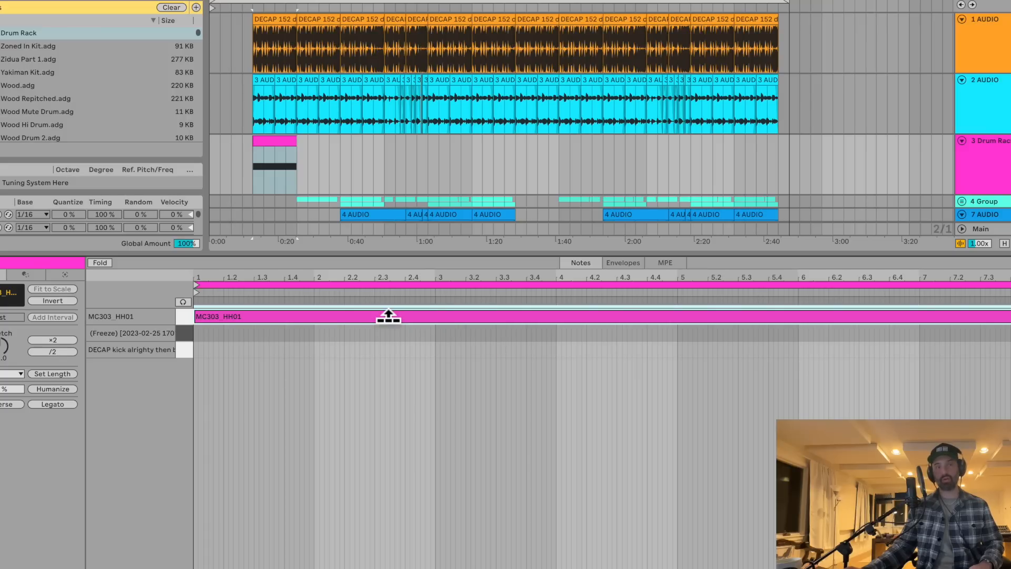
left_click_drag(388, 316, 416, 309)
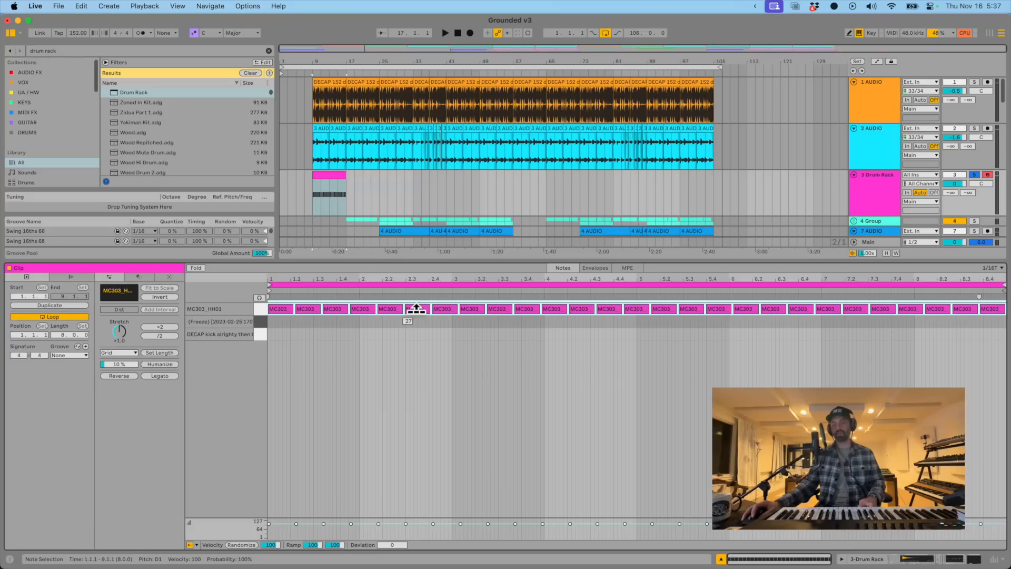
left_click_drag(416, 309, 416, 301)
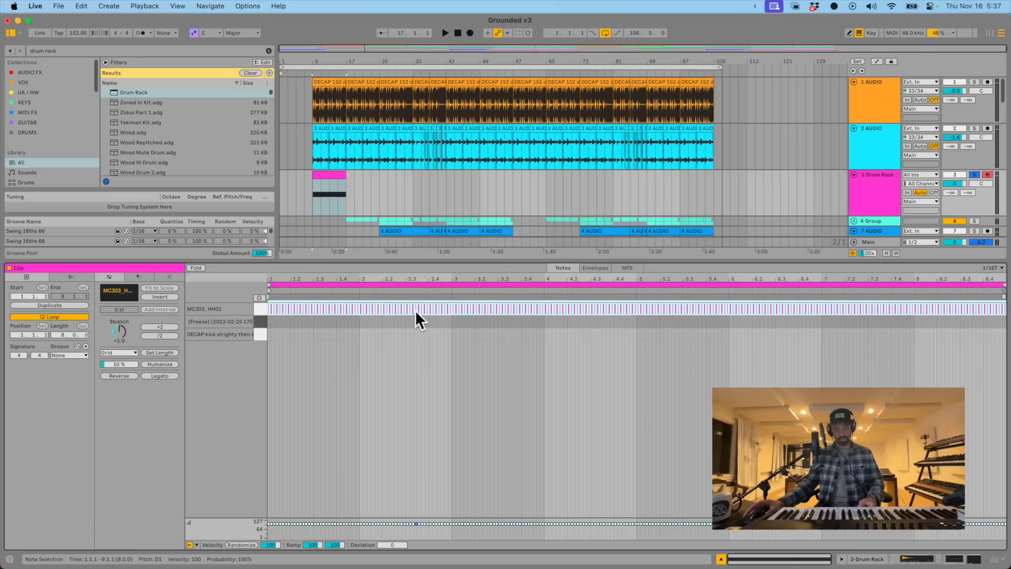
- Undo the even divisions, freehand slices and note deletion back to the eighth-note hi-hat pattern with the triplet split
key("super+z")
key("super+z")
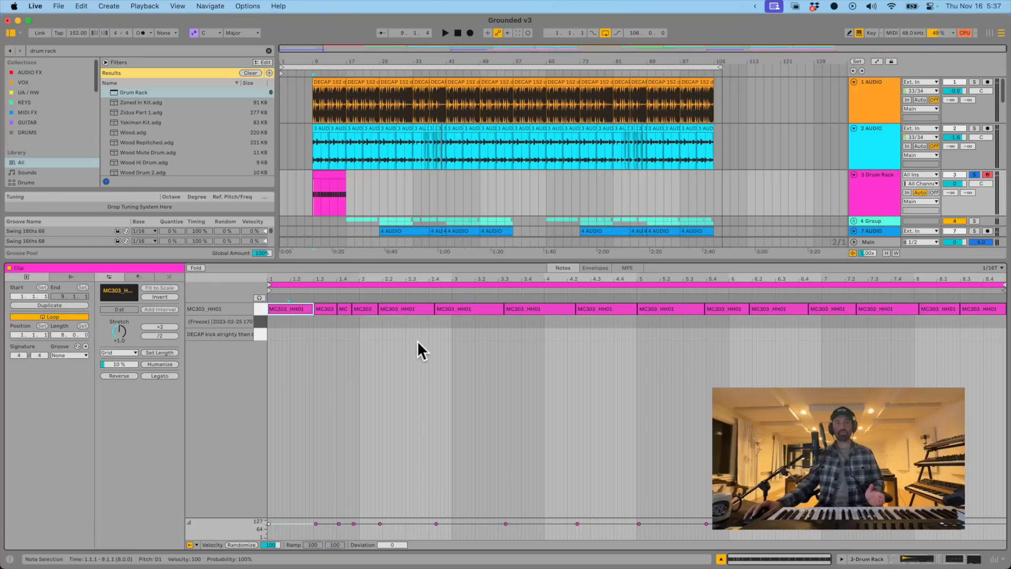
key("super+z")
key("super+z")
key("super+z")
key("super+z")
key("super+z")
key("super+z")
key("super+z")
key("super+z")
key("super+z")
key("super+z")
key("super+z")
key("super+z")
- Split selected hi-hat notes in bars 3 to 6 into short rolls of varying density and play the pattern
key("space")
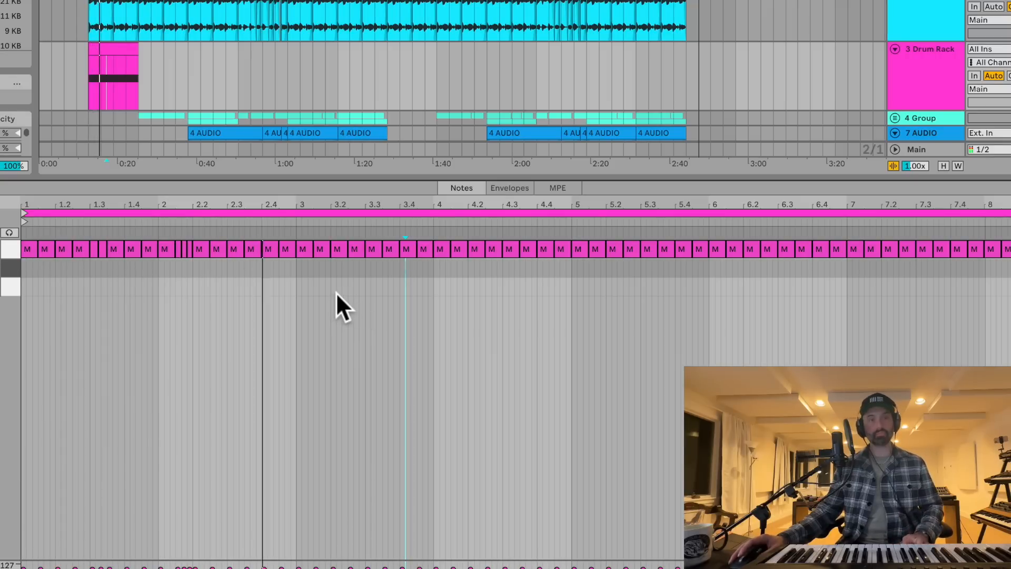
key("super+e")
left_click_drag(377, 249, 377, 247)
left_click_drag(514, 248, 549, 242)
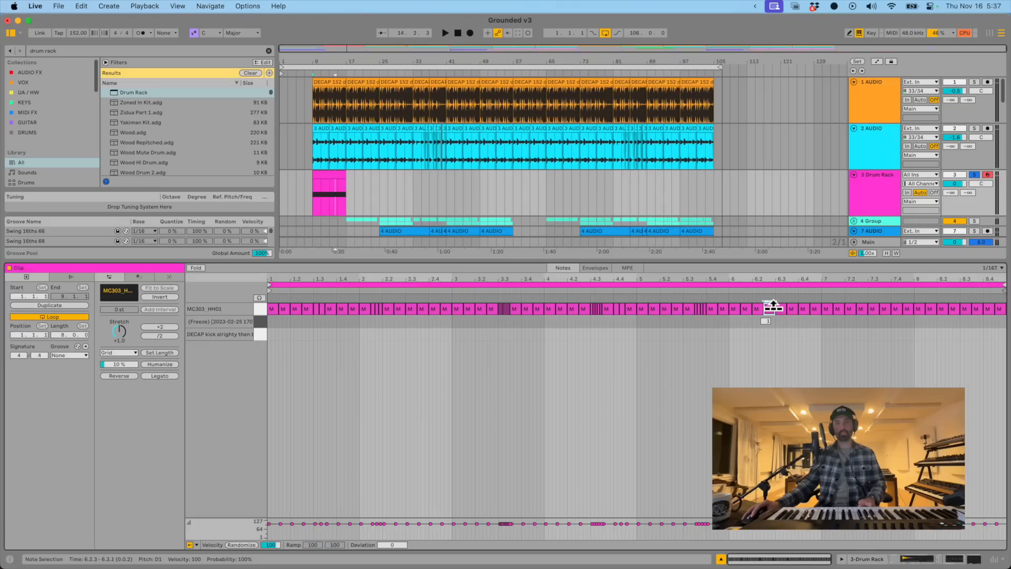
key("space")
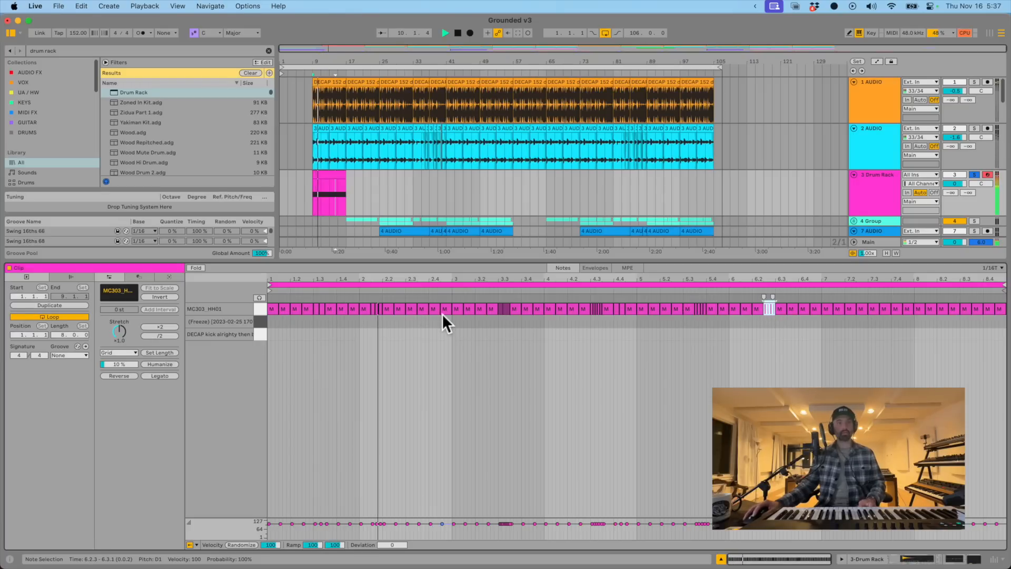
- Ramp the velocities of the seven-note hi-hat roll at 3.2 from 15 up to 110 and listen to it
left_click_drag(481, 308, 481, 308)
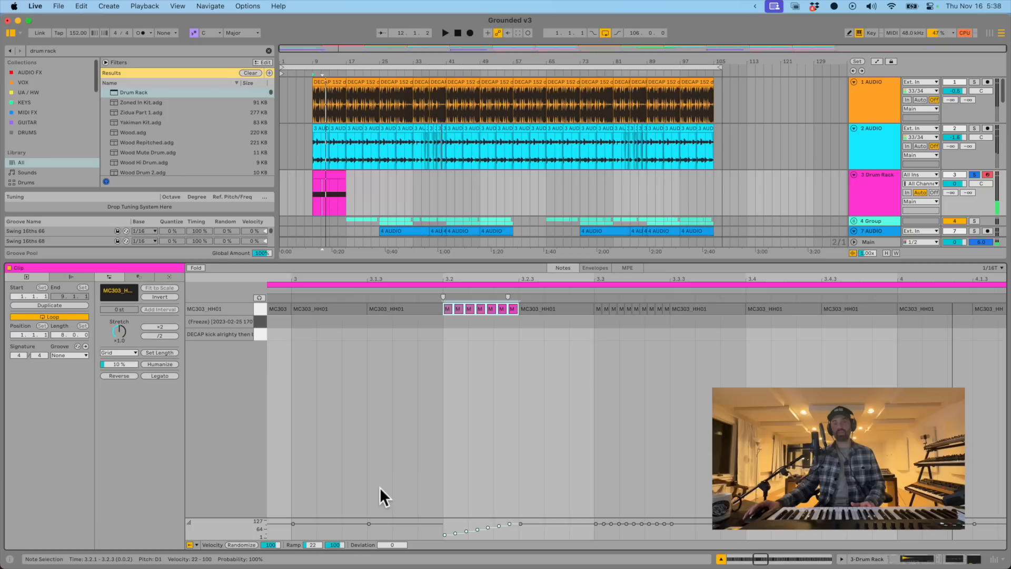
left_click_drag(316, 542, 315, 546)
left_click_drag(334, 542, 334, 546)
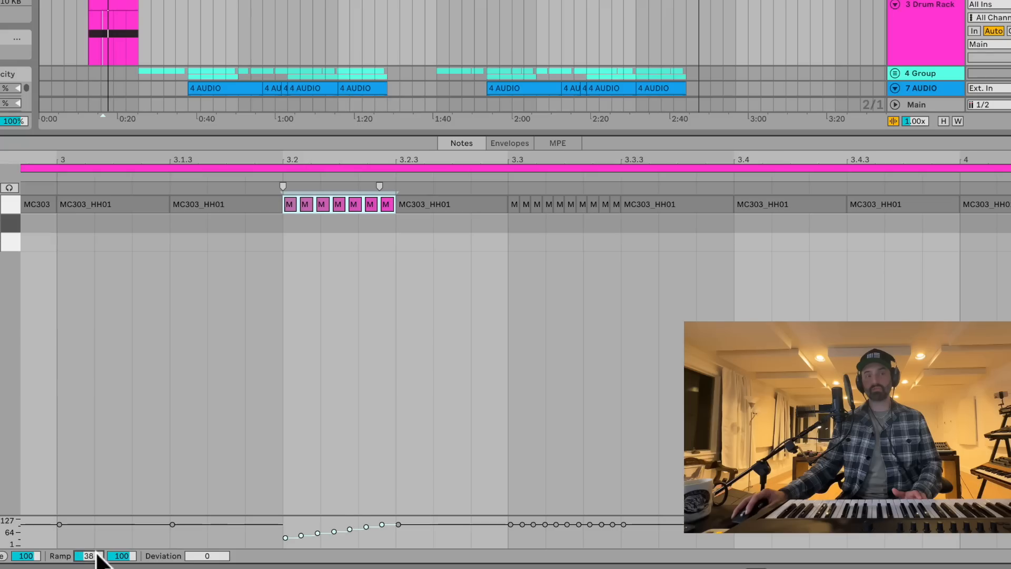
left_click_drag(124, 557, 131, 554)
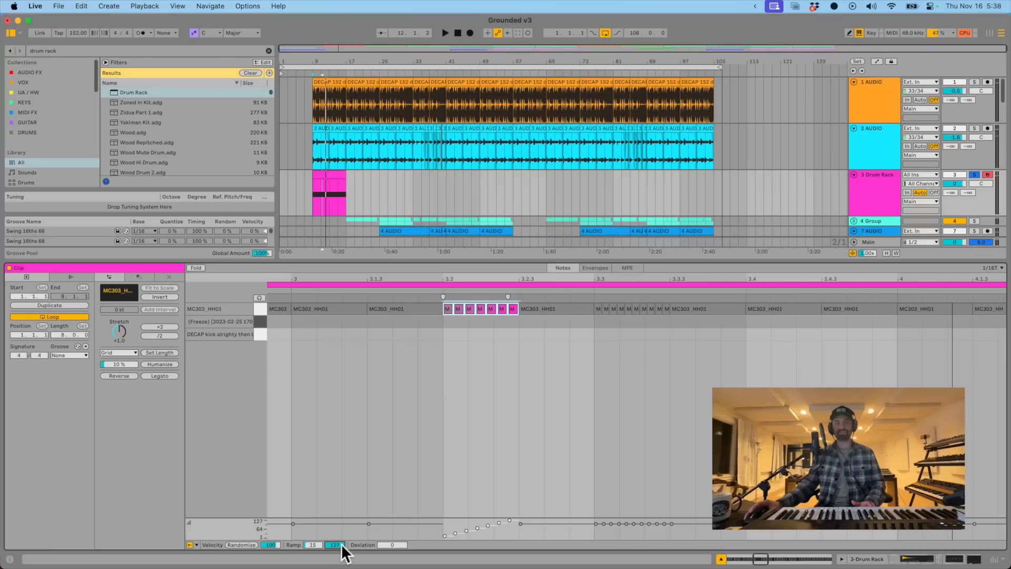
left_click_drag(341, 544, 341, 545)
key("space")
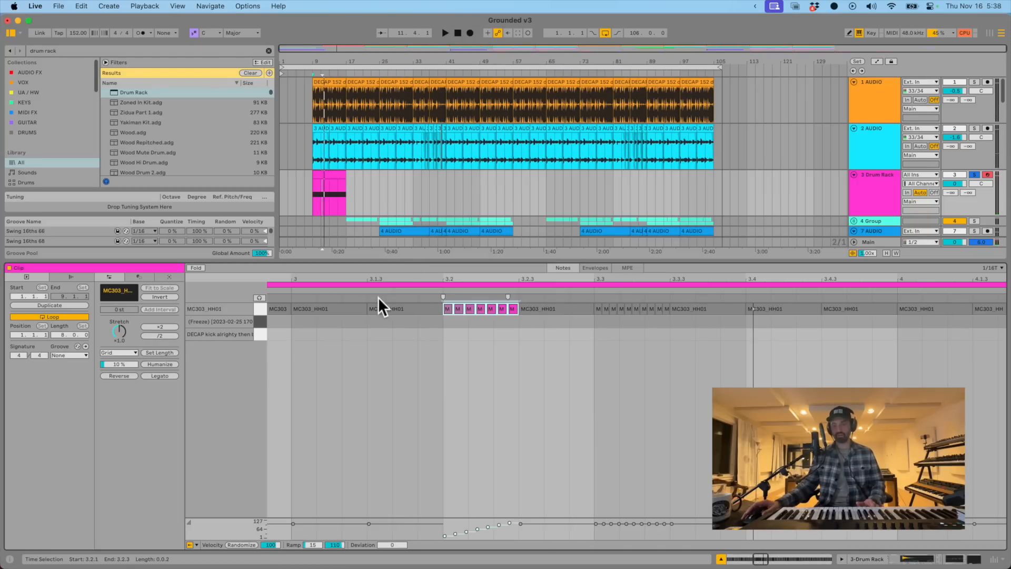
key("minus")
key("minus")
key("minus")
key("minus")
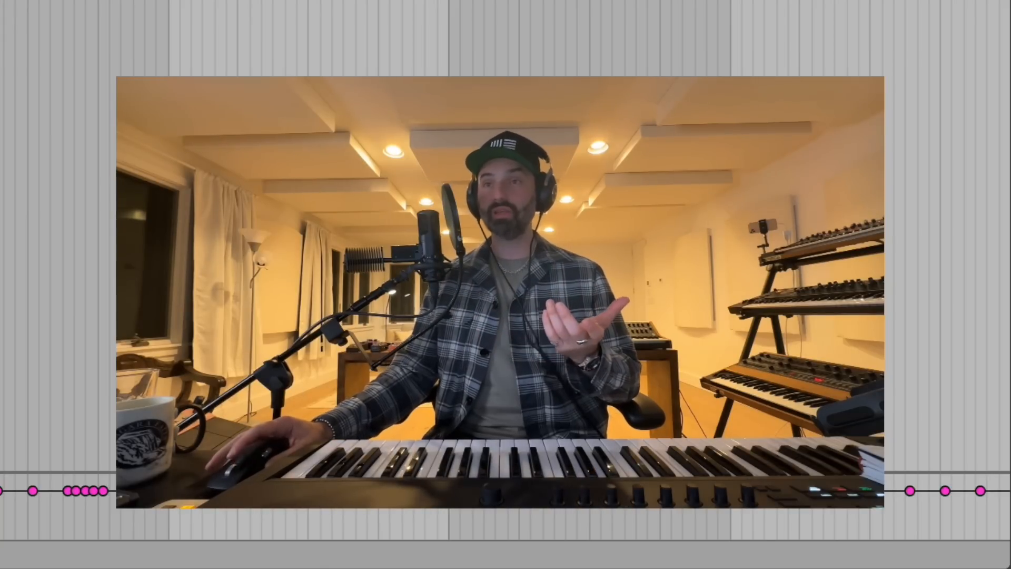
- Delete the hi-hat notes at 1.2, 1.3.3 and 1.4.3
right_click(567, 1)
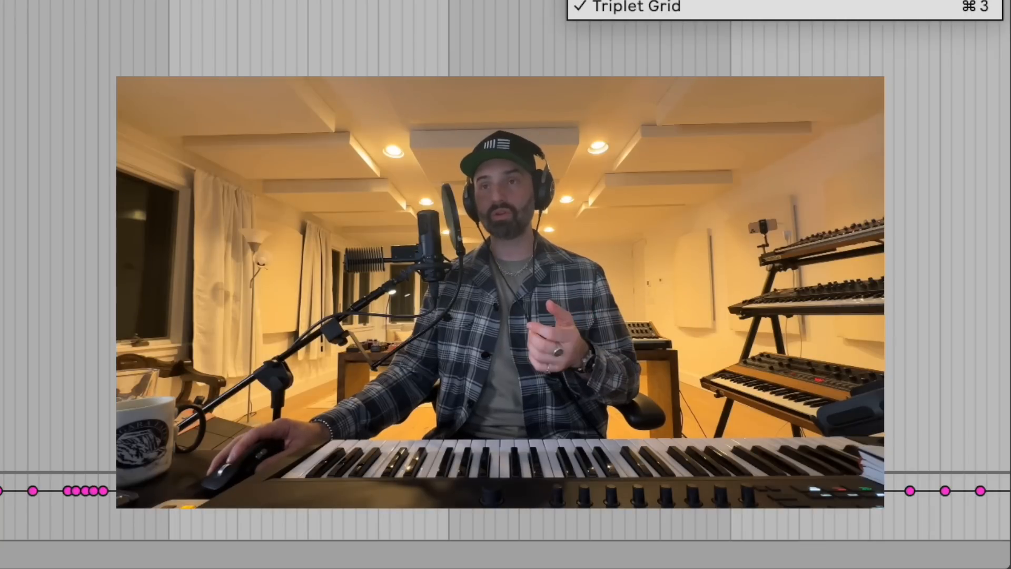
left_click(685, 1)
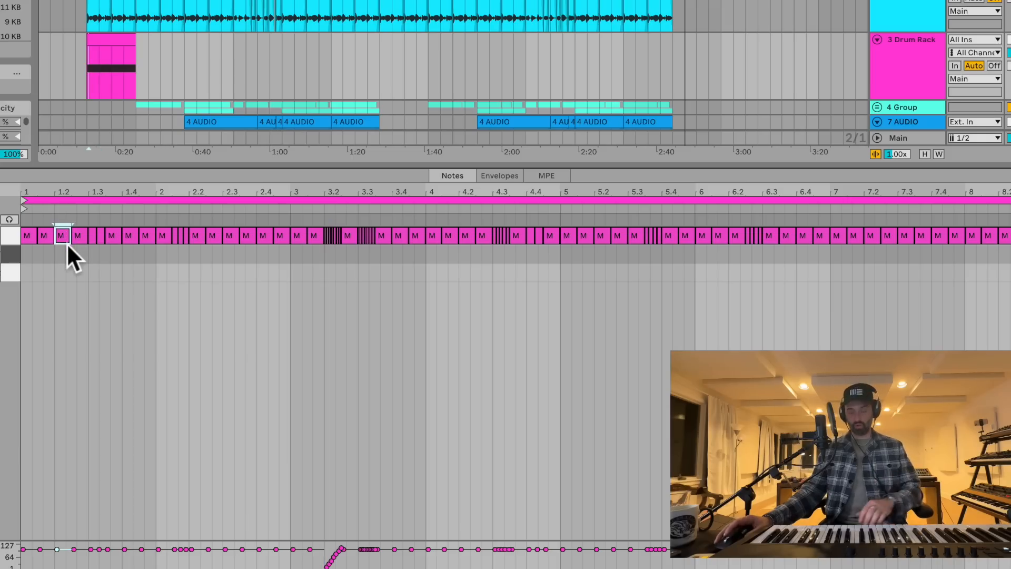
key("Delete")
left_click(116, 231)
key("Delete")
left_click(144, 238)
key("Delete")
- Join the hi-hat notes at 1.1.3 and 1.2.3 into a single note
left_click(46, 248)
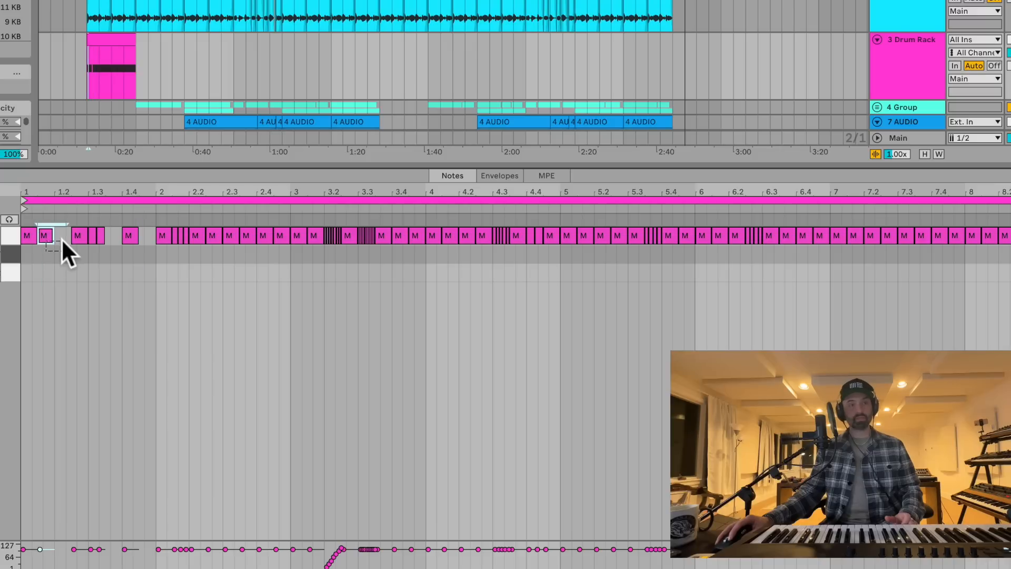
left_click(77, 232, "shift")
key("super+j")
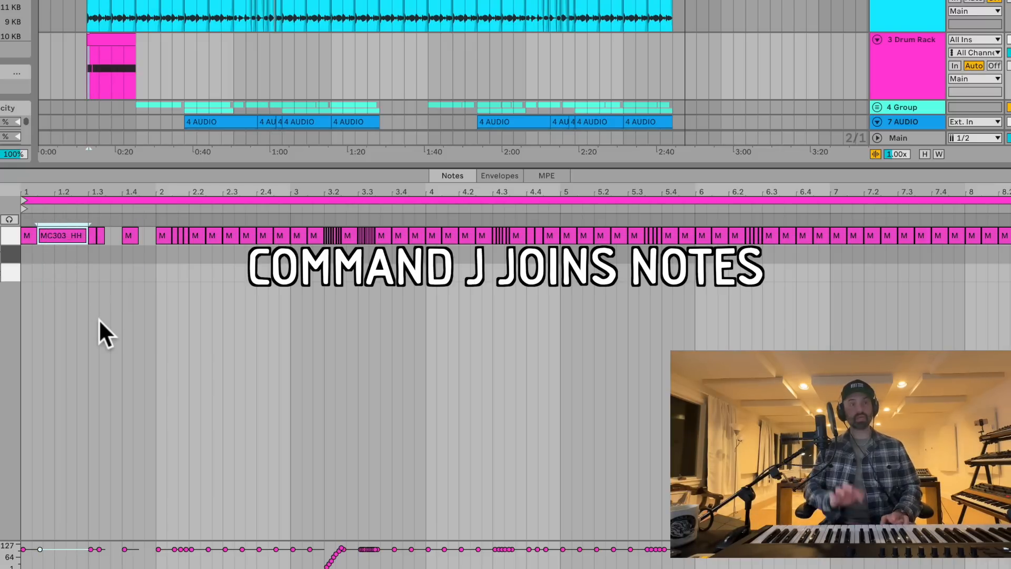
- Shift the hi-hat note at 1.4 slightly later and join it with the note at the start of bar 2
left_click_drag(131, 239, 141, 239)
left_click(163, 236, "shift")
key("super+j")
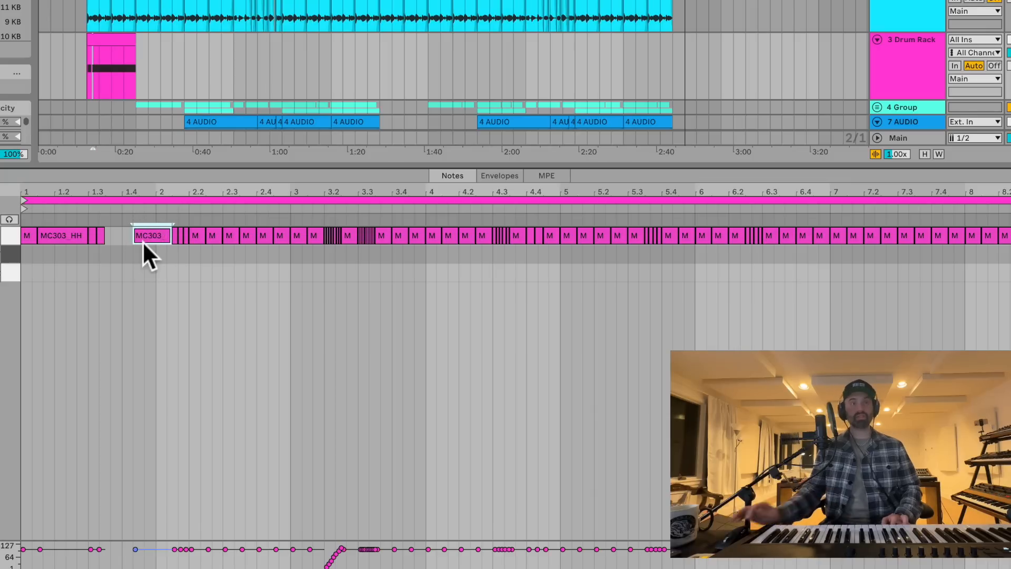
- Join the hi-hat notes between 1.1.3 and 2.2 into one long note and delete it
left_click_drag(31, 283, 216, 166)
key("super+j")
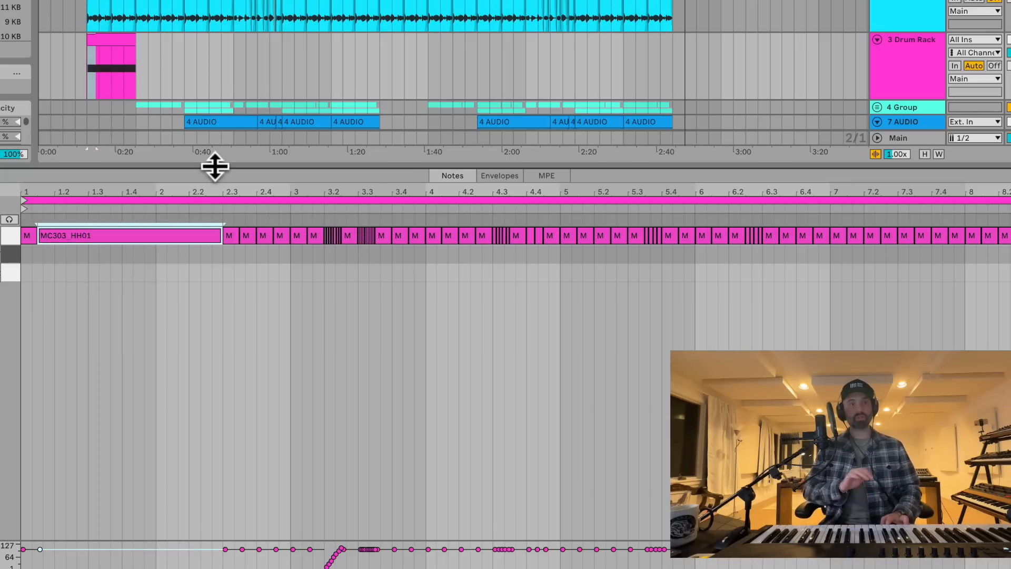
double_click(185, 236)
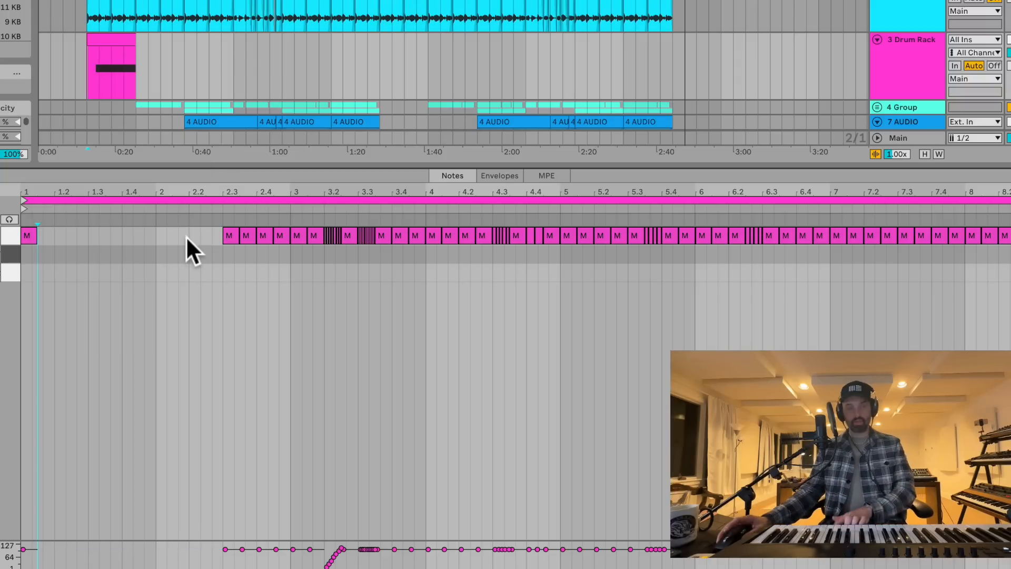
- Fit the first hi-hat note to the time range from bar 1 to 1.4, and again to a range ending at 2.2
mouse_move(26, 252)
left_mouse_down()
mouse_move(116, 207)
mouse_move(119, 226)
left_mouse_up()
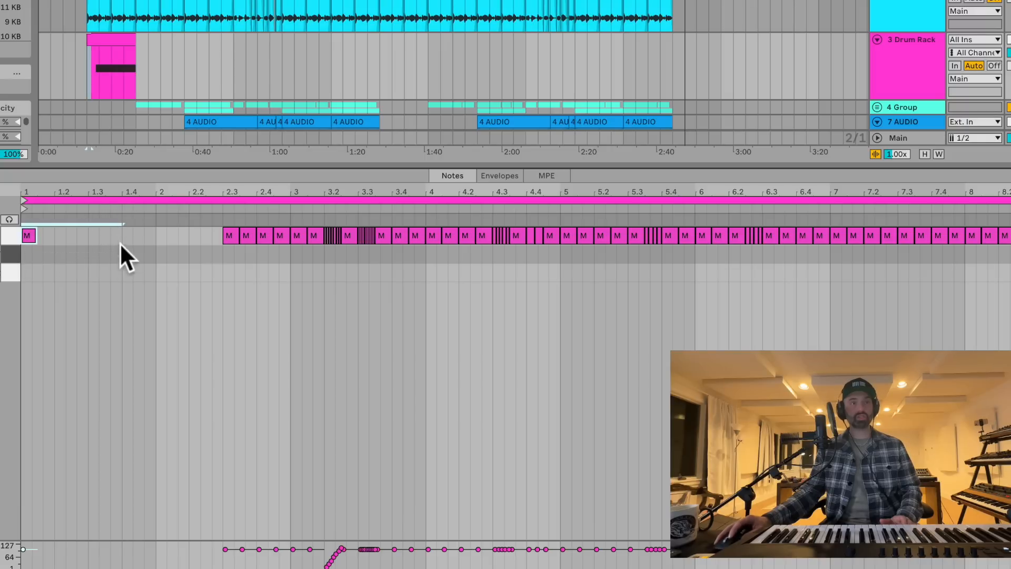
left_click_drag(121, 273, 100, 239)
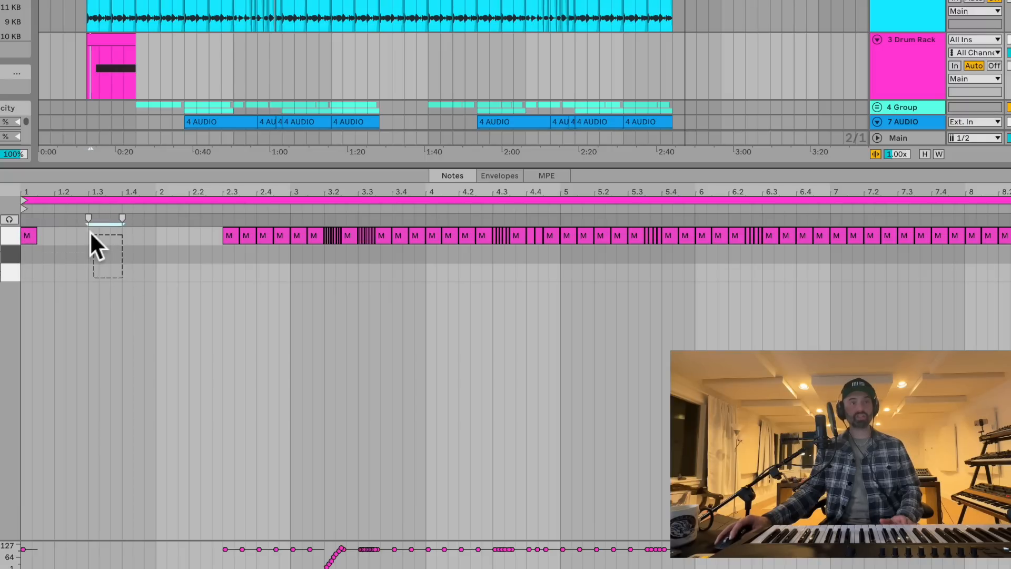
left_click_drag(42, 211, 11, 205)
key("super+alt+j")
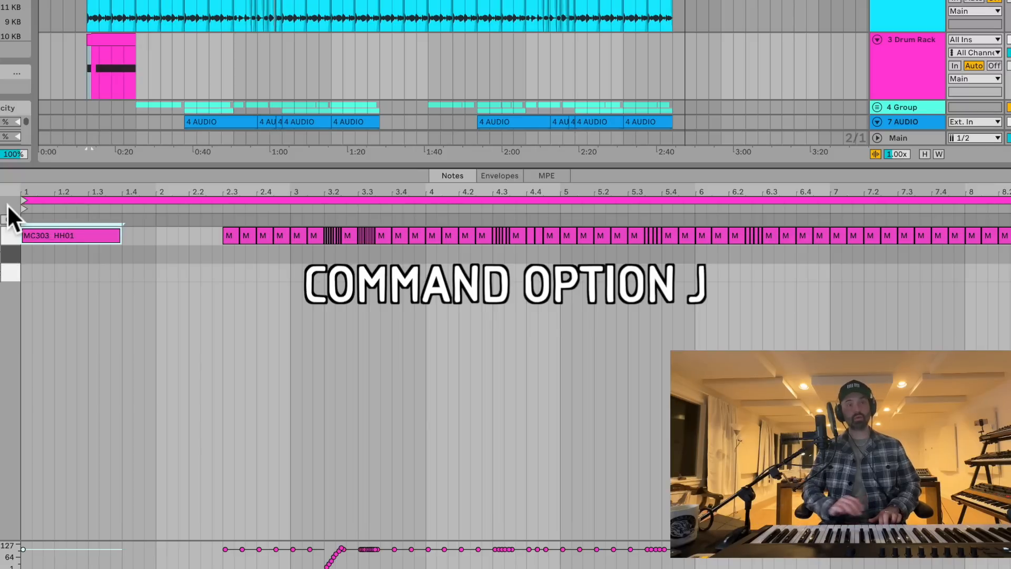
left_click_drag(186, 262, 44, 199)
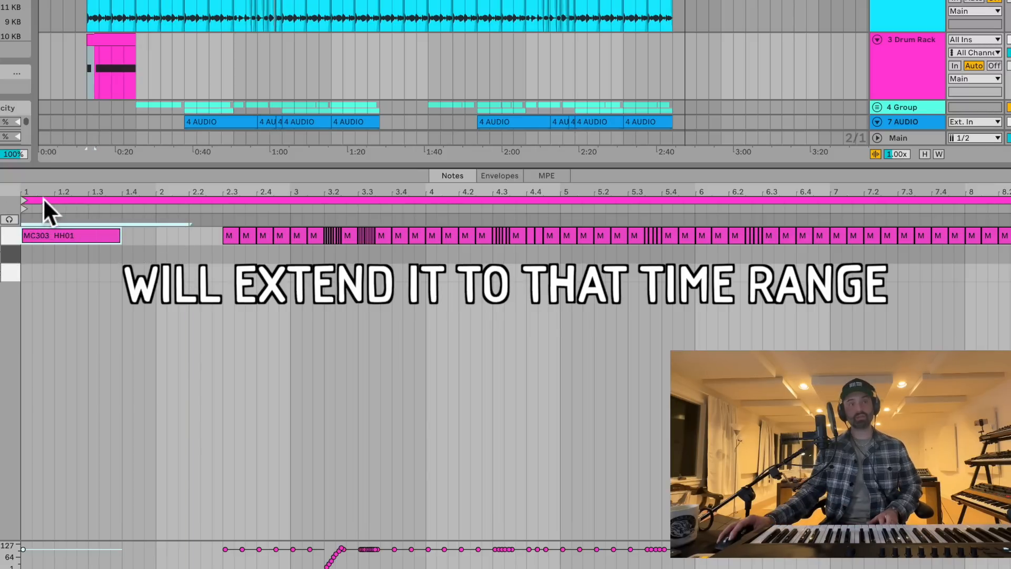
key("super+alt+j")
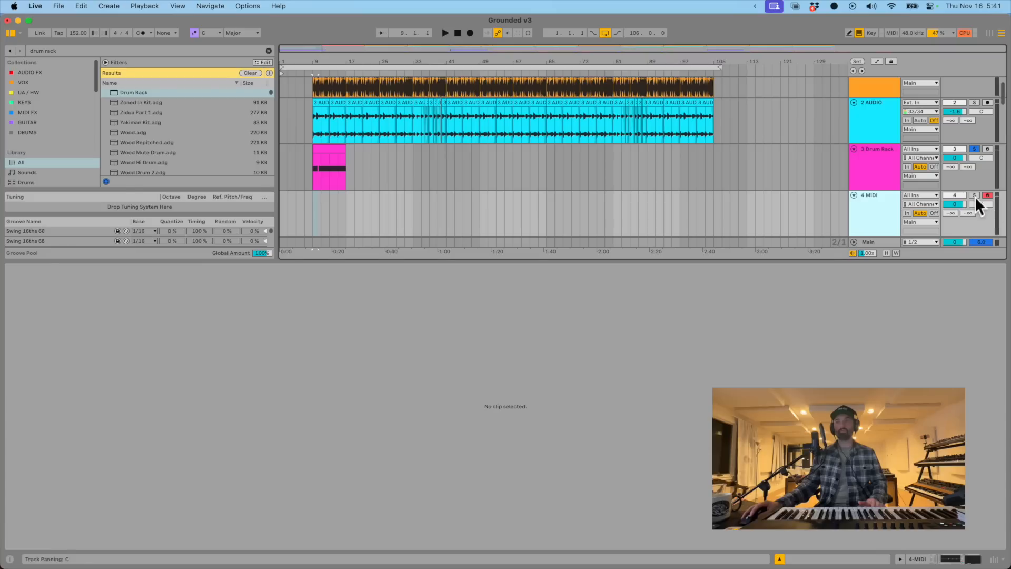
- Load Keyscape from the KEYS collection on a new MIDI track with an empty eight-bar clip starting at bar 9
key("super+shift+t")
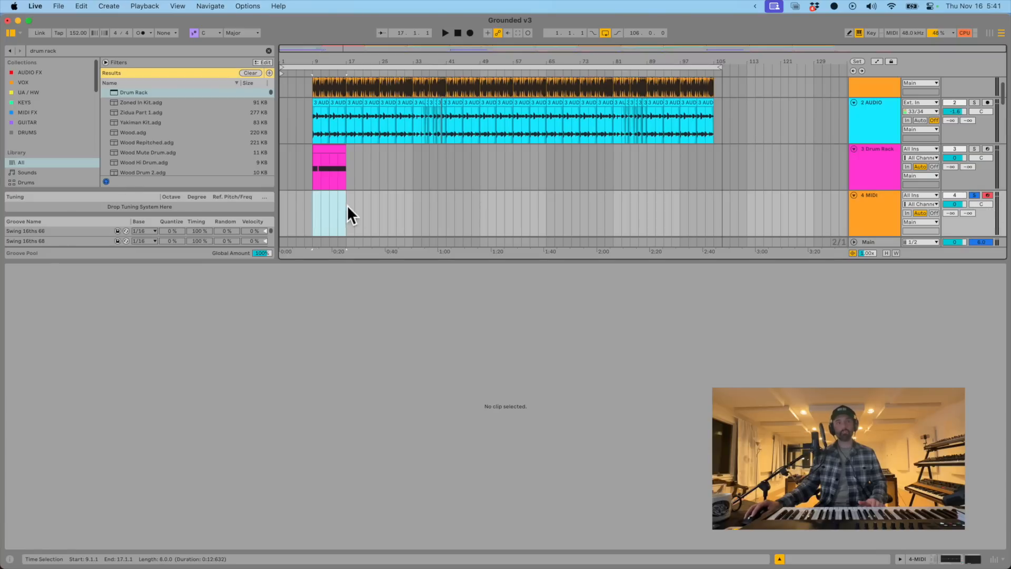
key("super+shift+m")
left_click(62, 100)
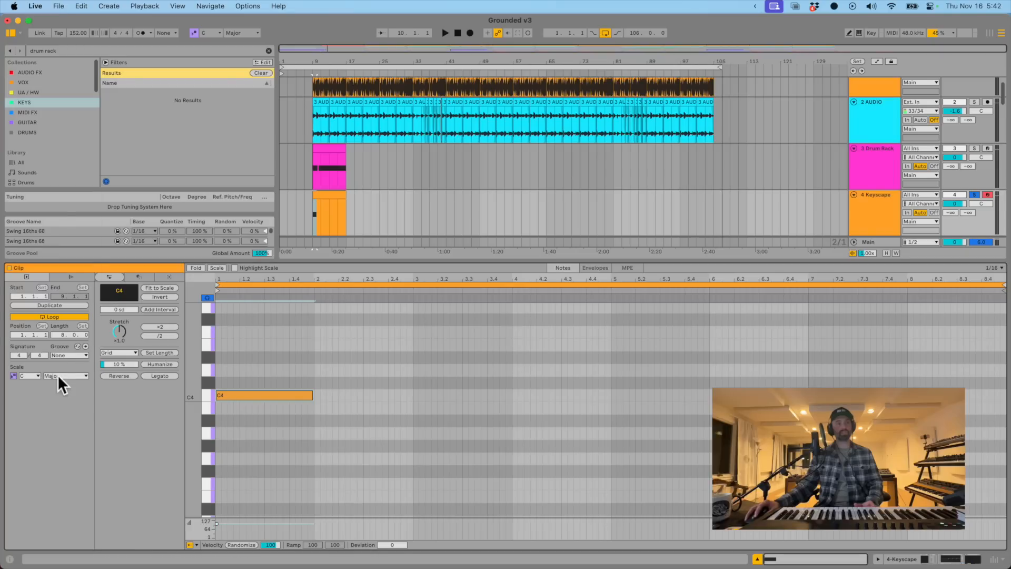
- Set the clip's scale to A#/B♭ Minor and show only the scale's notes in the note editor
left_click(120, 250)
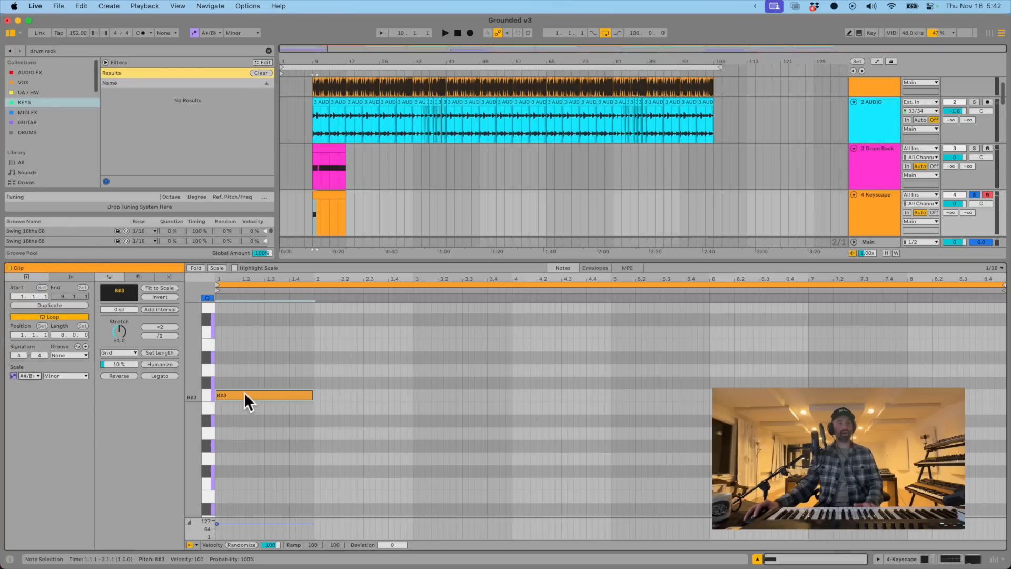
left_click(251, 397)
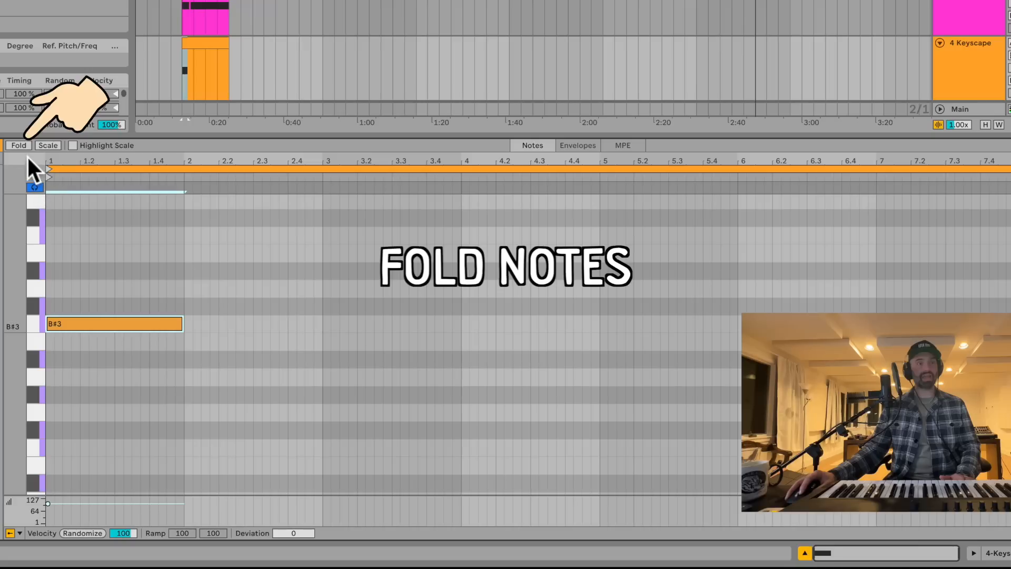
left_click(21, 144)
left_click(42, 146)
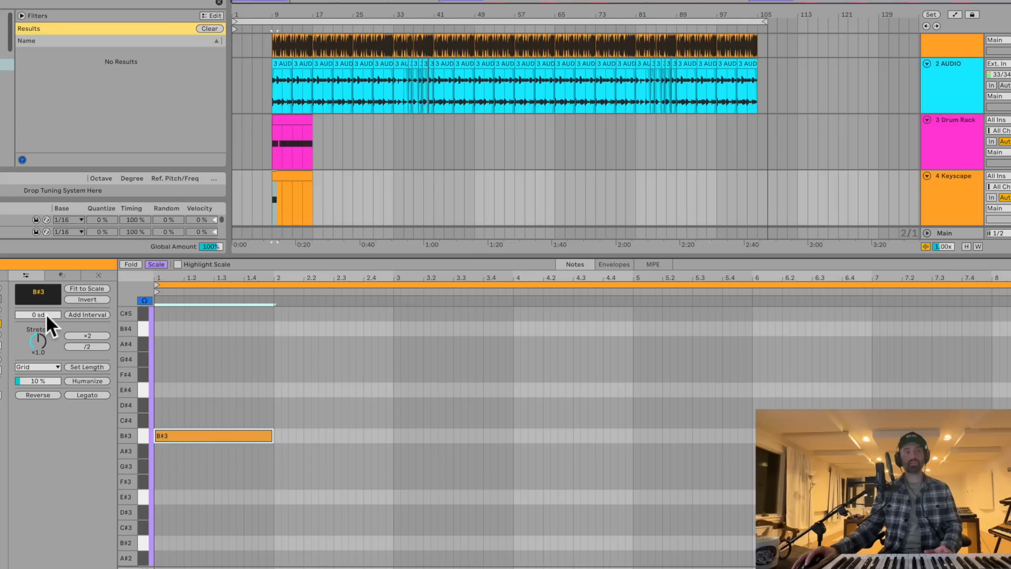
- Stack notes above B#3 at intervals of +2 scale degrees up to A#4 and listen to the chord
left_click_drag(51, 313, 50, 313)
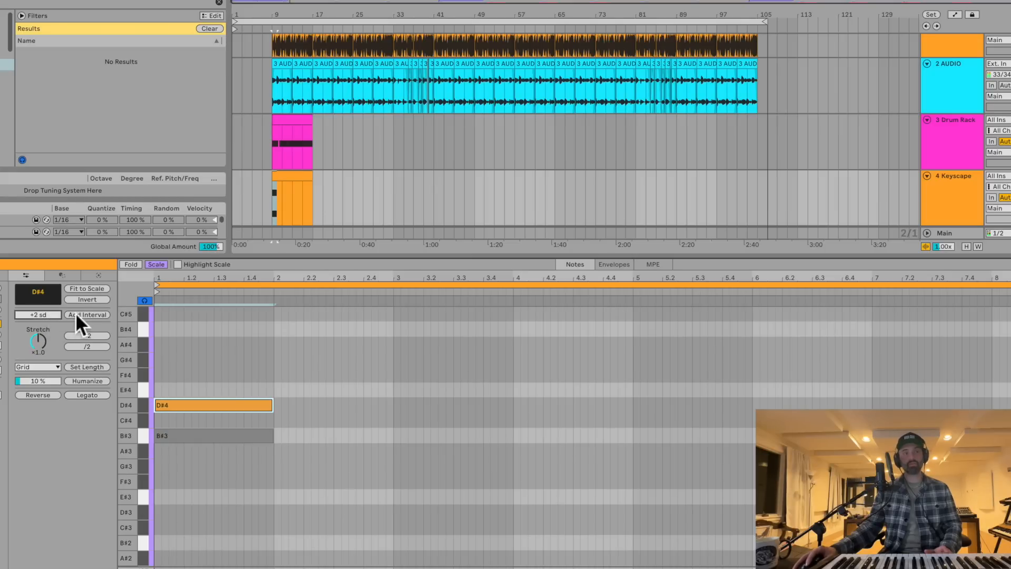
left_click(76, 315)
left_click(76, 314)
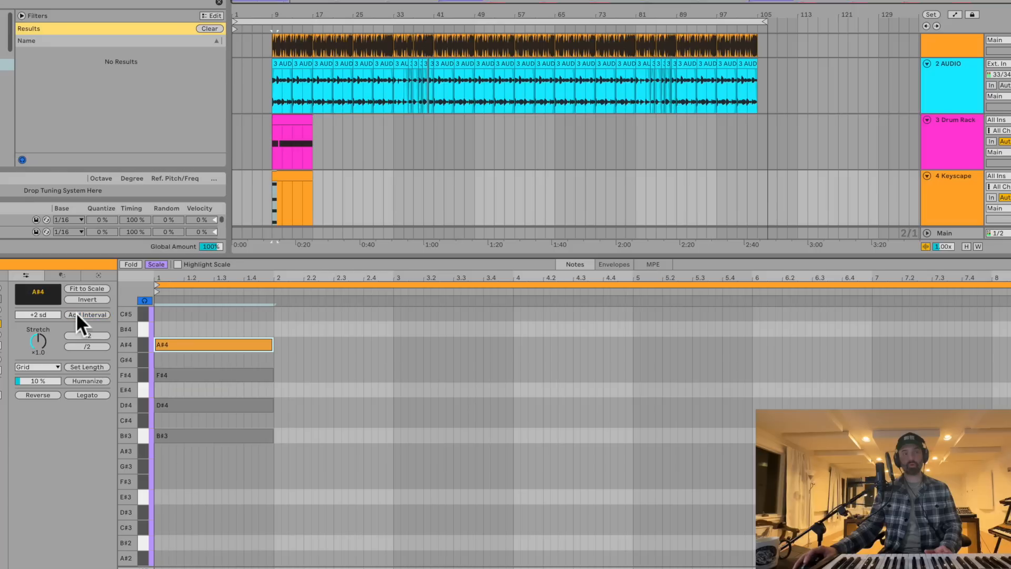
key("space")
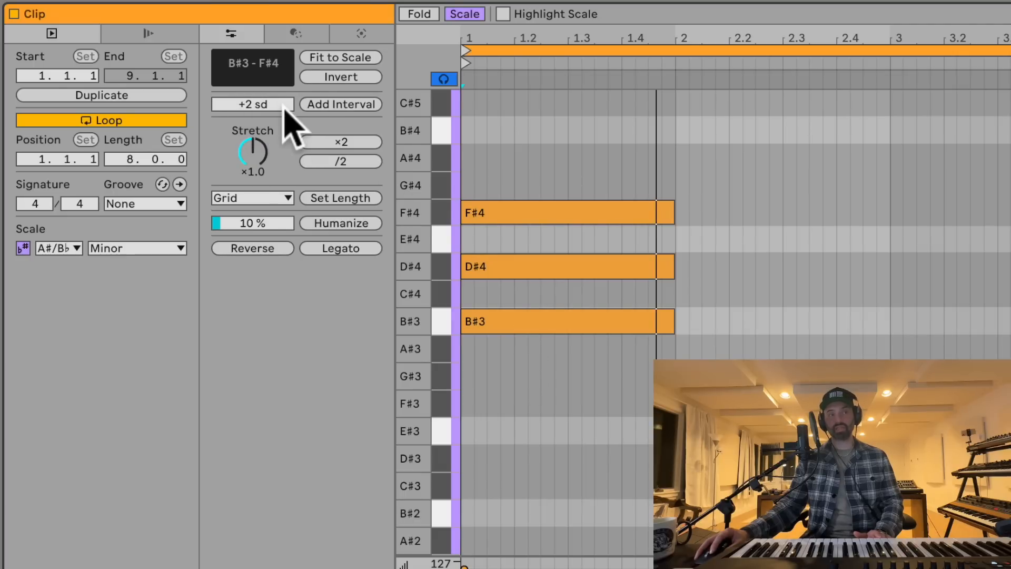
- Add intervals above the whole B#3, D#4 and F#4 chord, using +2 and +5 scale degrees
left_click(336, 105)
left_click(337, 106)
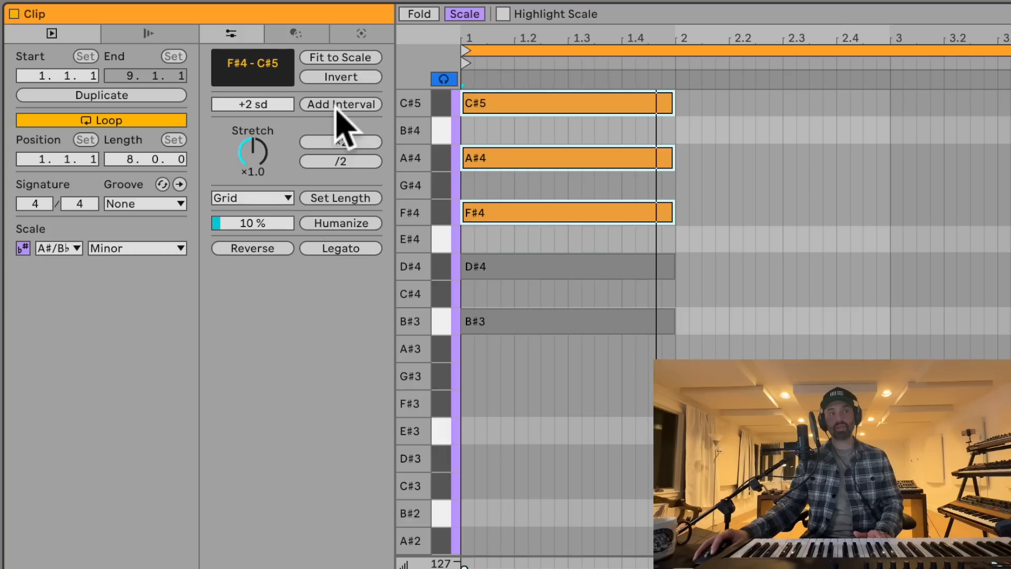
scroll(582, 266, "up", 3)
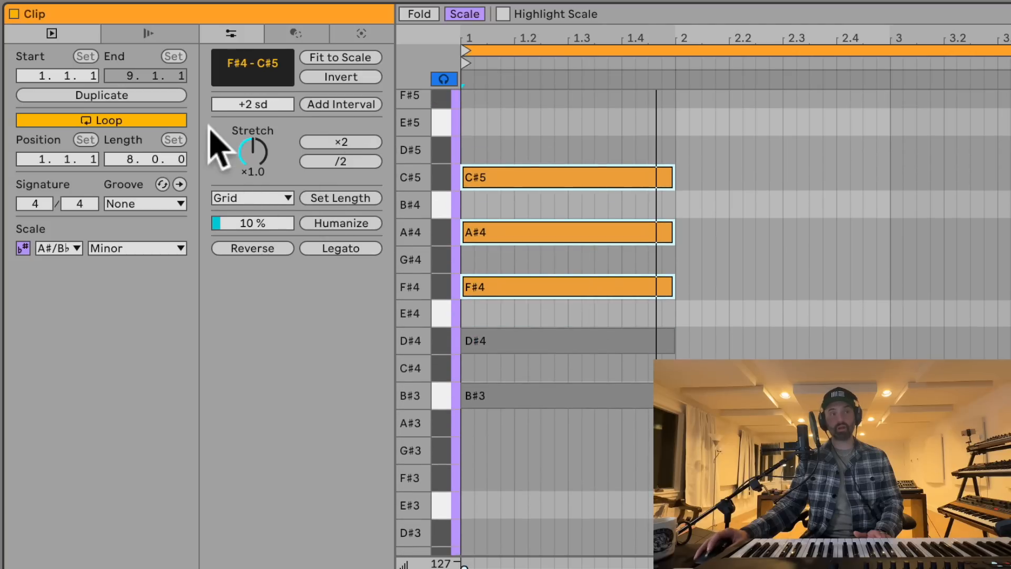
scroll(279, 103, "up", 3)
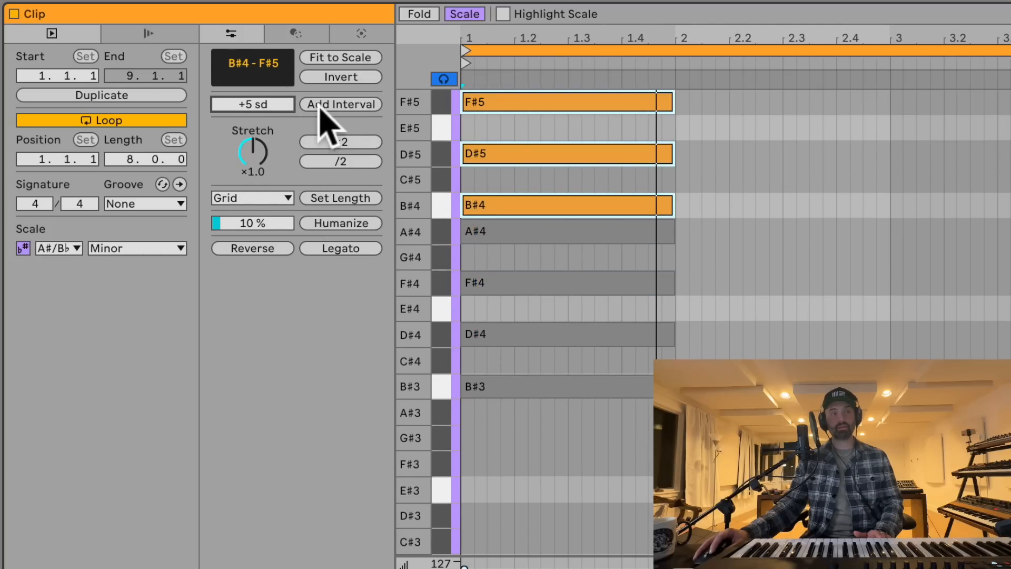
left_click(322, 105)
- Delete the interval notes stacked above B#3
key("Delete")
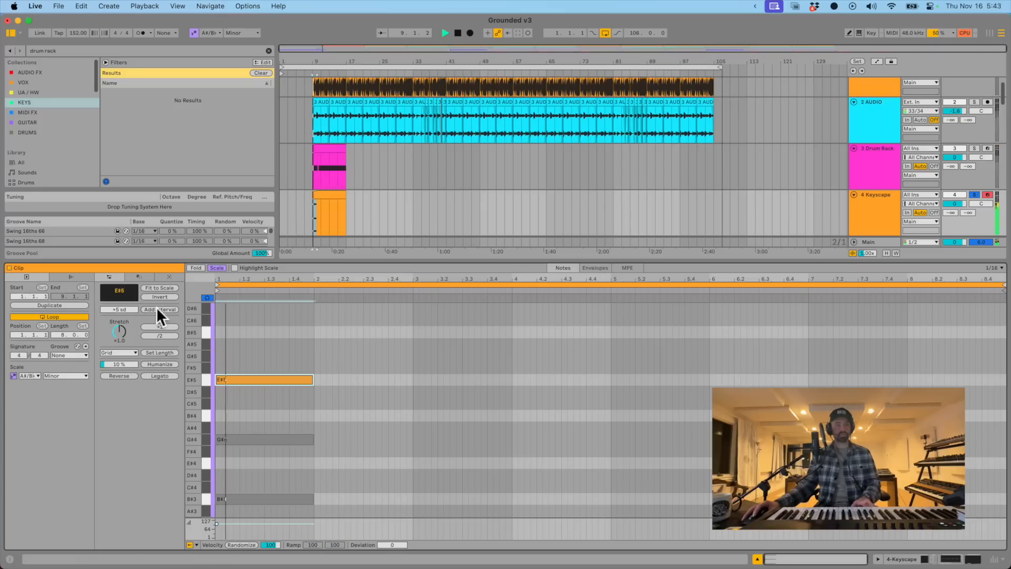
left_click_drag(297, 349, 312, 460)
key("Delete")
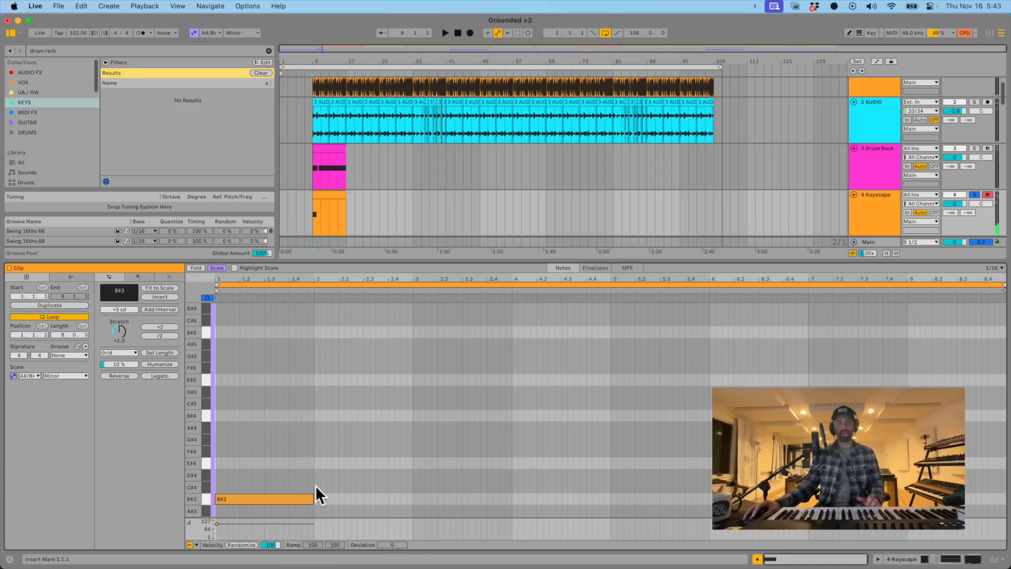
- Turn off the scale-only view, draw D4, E4 and F#4 notes about one bar long above B#3, and play them
left_click(216, 268)
scroll(293, 432, "down", 1)
double_click(220, 363)
left_click_drag(220, 364, 313, 364)
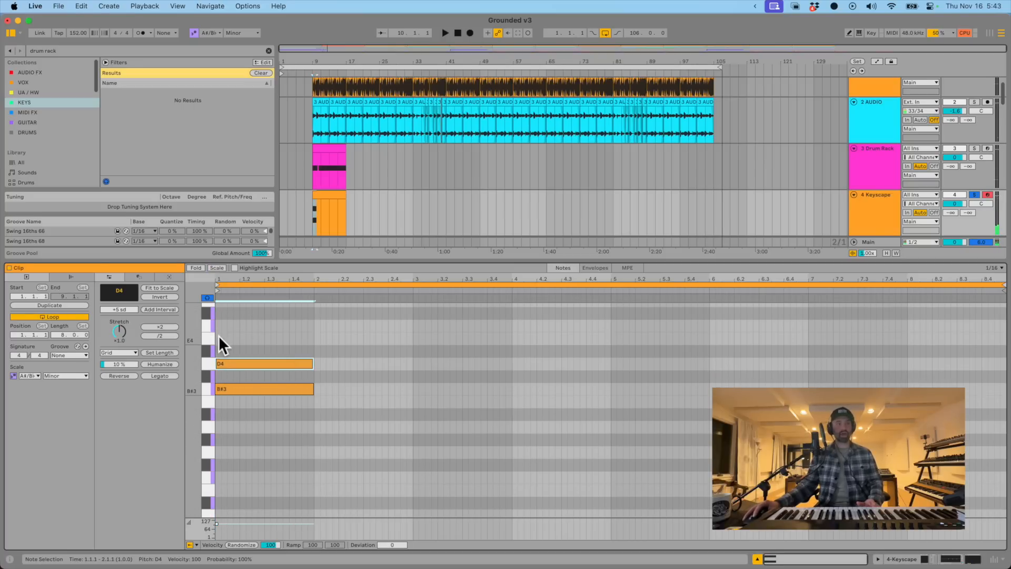
double_click(219, 338)
left_click_drag(220, 338, 320, 338)
double_click(218, 313)
left_click_drag(221, 312, 338, 313)
key("space")
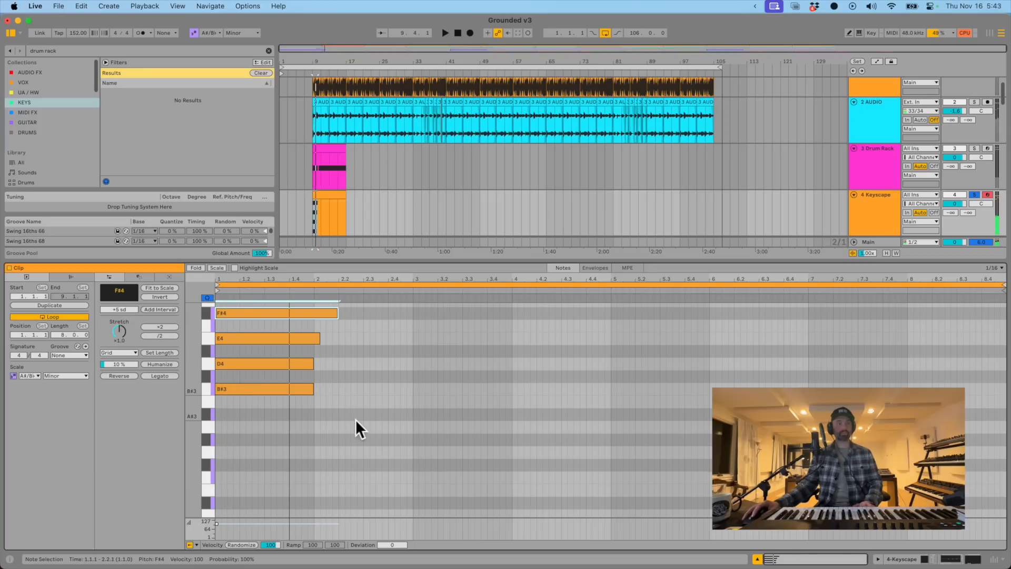
- Fit all four chord notes to the scale, with the clip's scale set to F#/G♭ Minor
key("super+a")
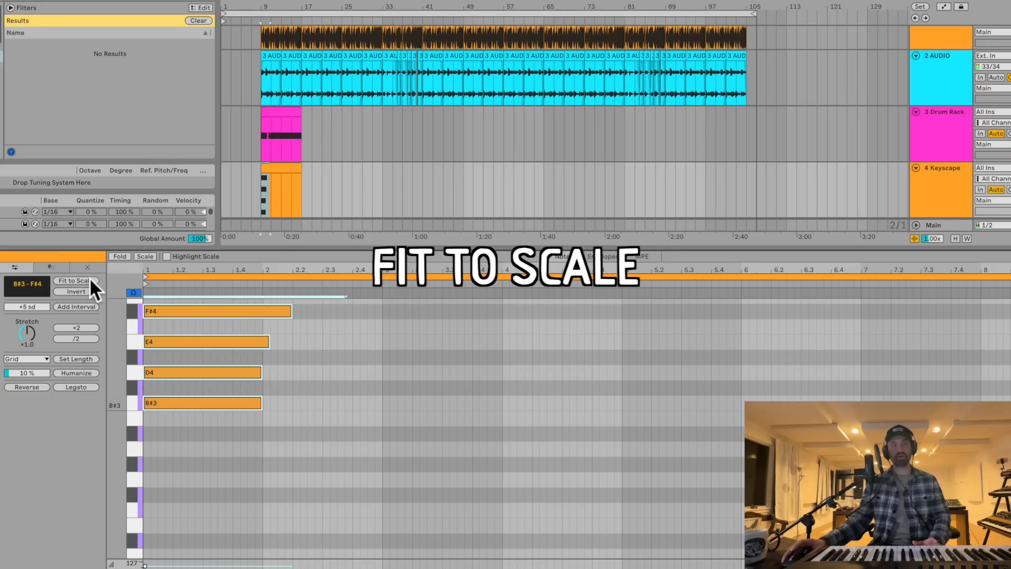
left_click(90, 280)
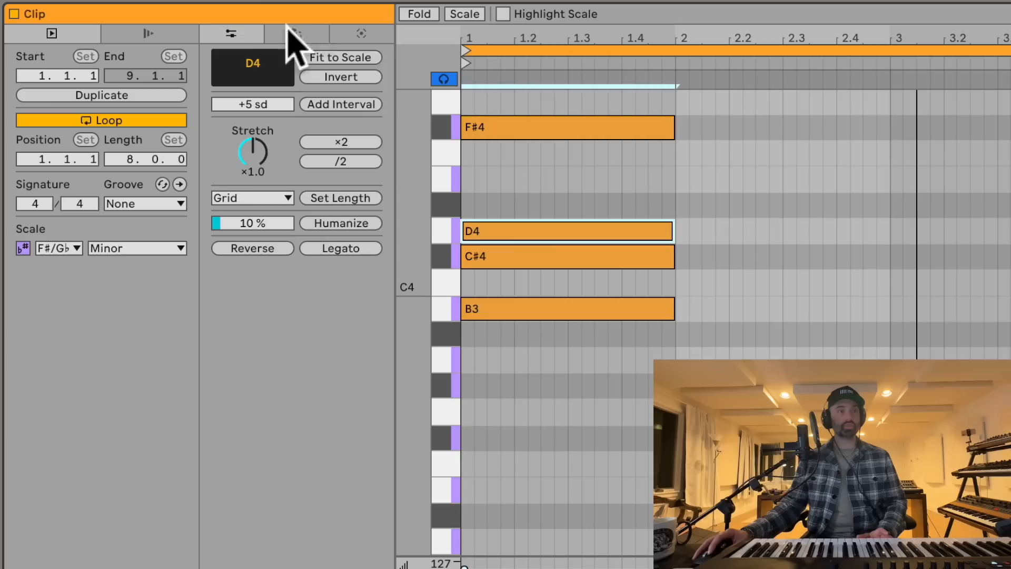
- Apply the Arpeggiate transformation to all four chord notes in Up style at a quarter-note rate
left_click(89, 275)
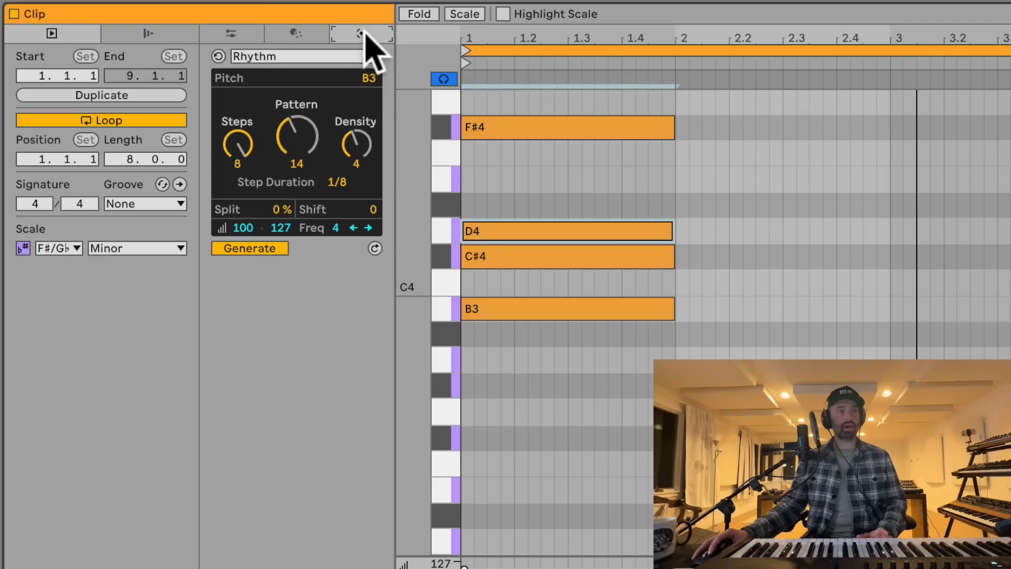
left_click(303, 34)
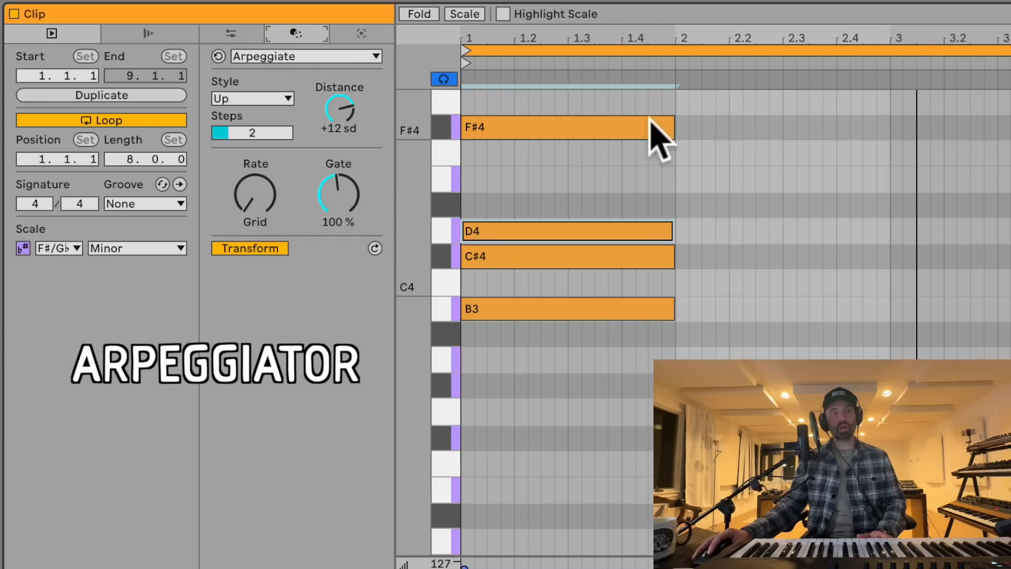
left_click_drag(727, 126, 492, 395)
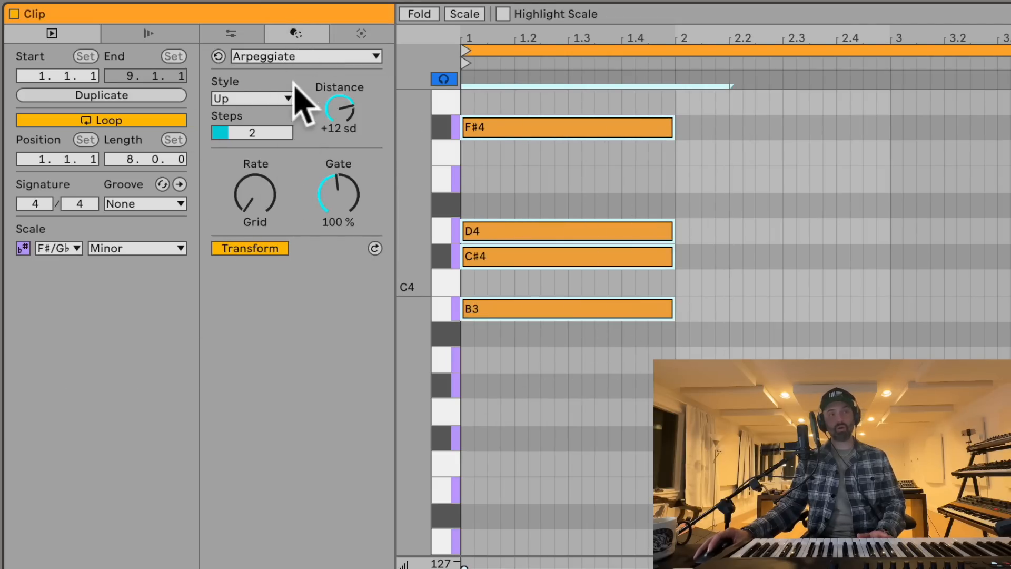
left_click_drag(255, 196, 255, 194)
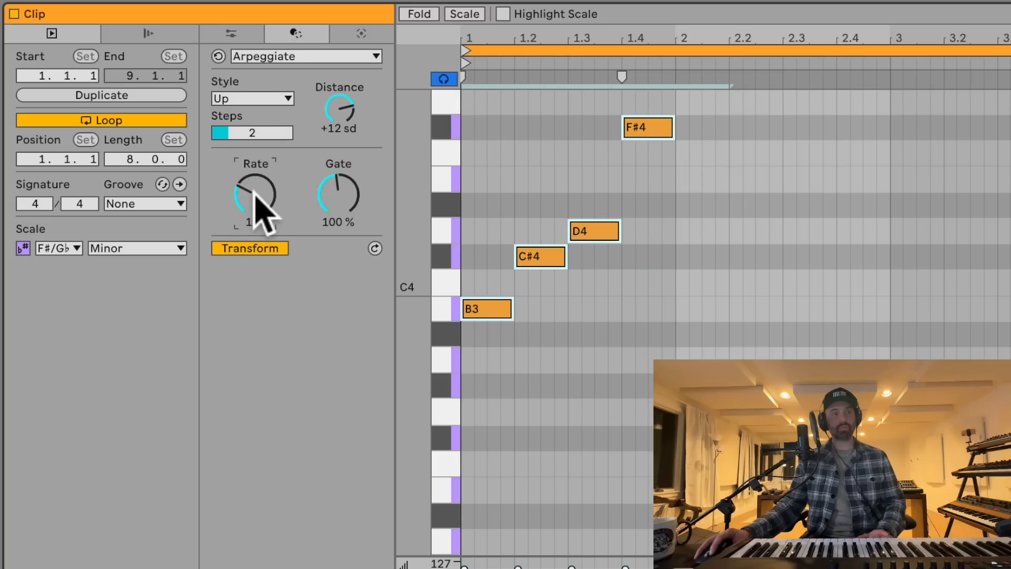
- Look through the arpeggio styles, keep Up, set the rate to 1/8 and listen to the result
left_click(268, 98)
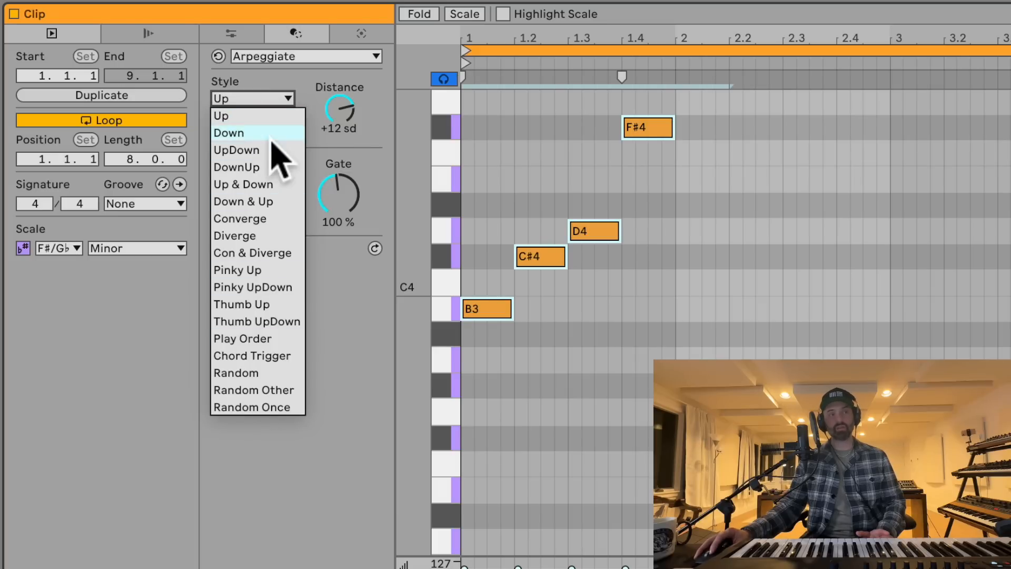
left_click(376, 355)
left_click_drag(266, 200, 265, 199)
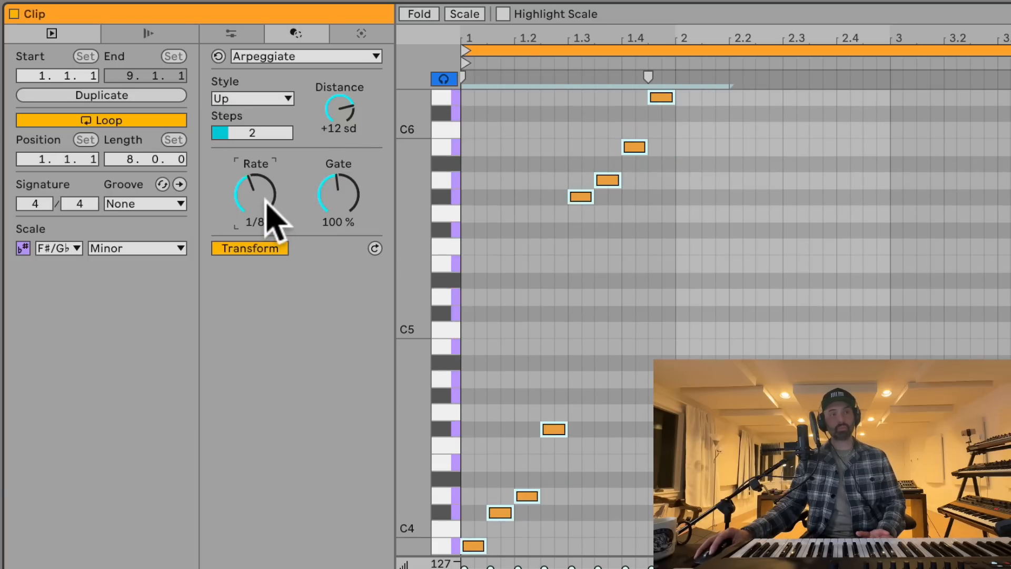
key("space")
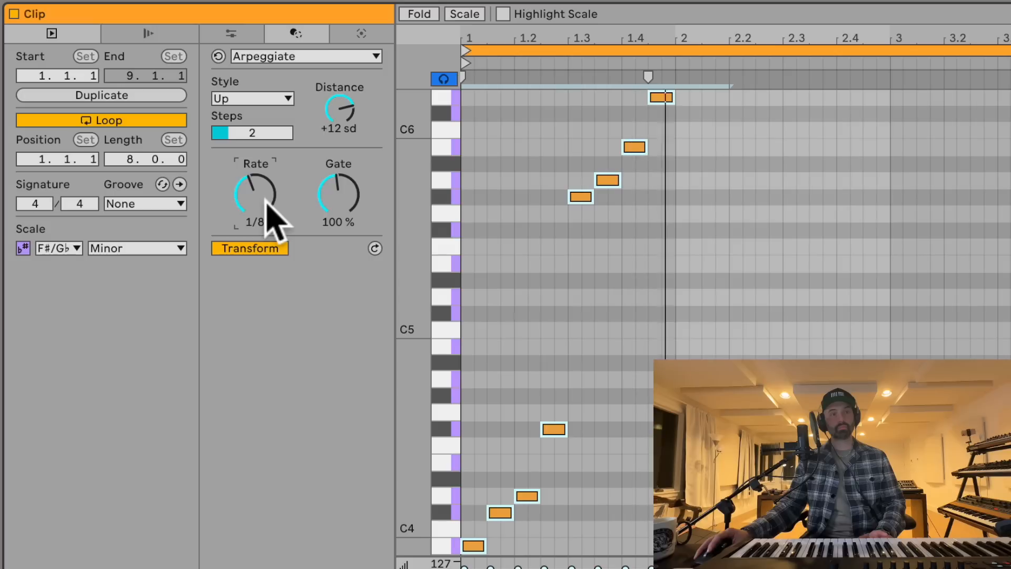
- Set the arpeggio's steps to 0 and undo the arpeggio to restore the sustained chord
left_click_drag(255, 128, 254, 127)
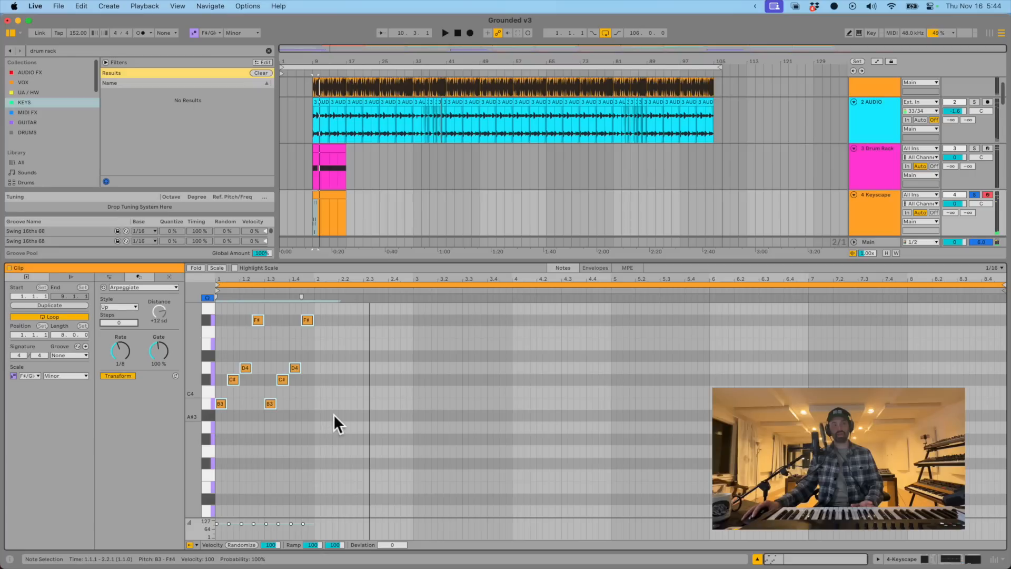
left_click(732, 307)
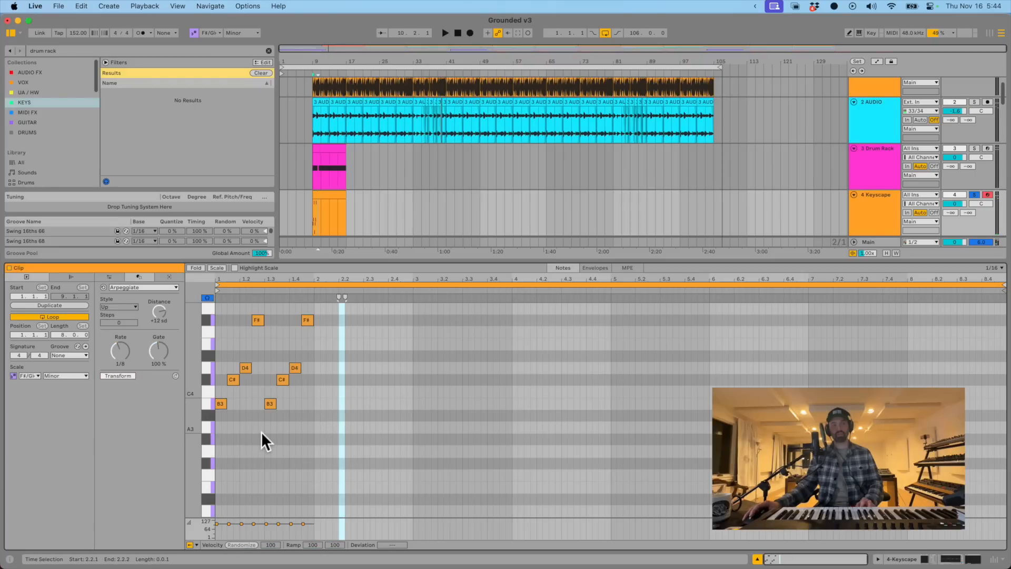
key("super+z")
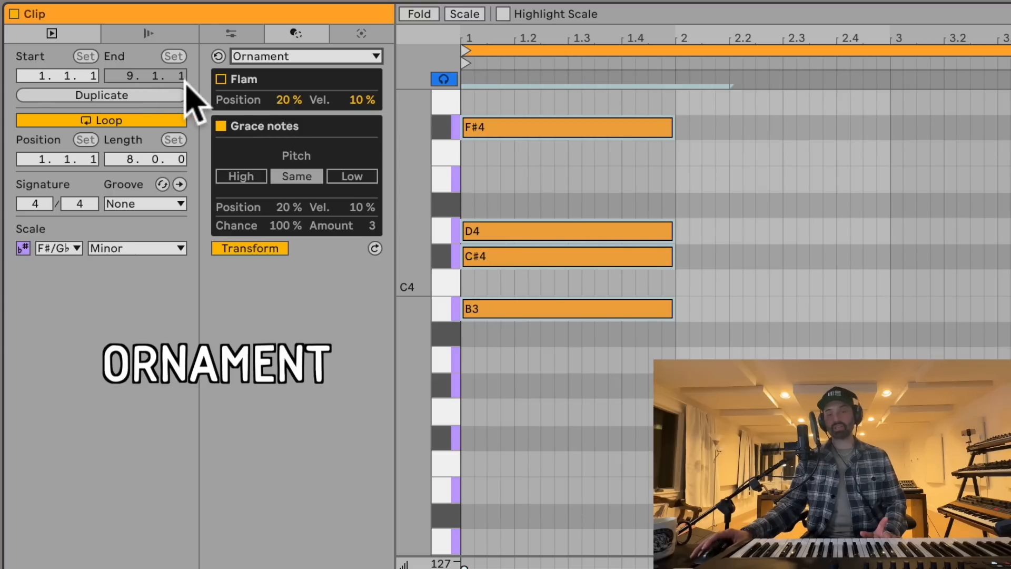
- Apply the Ornament transformation's Flam to the chord at 20% position and 10% velocity, with Grace notes off
left_click(221, 79)
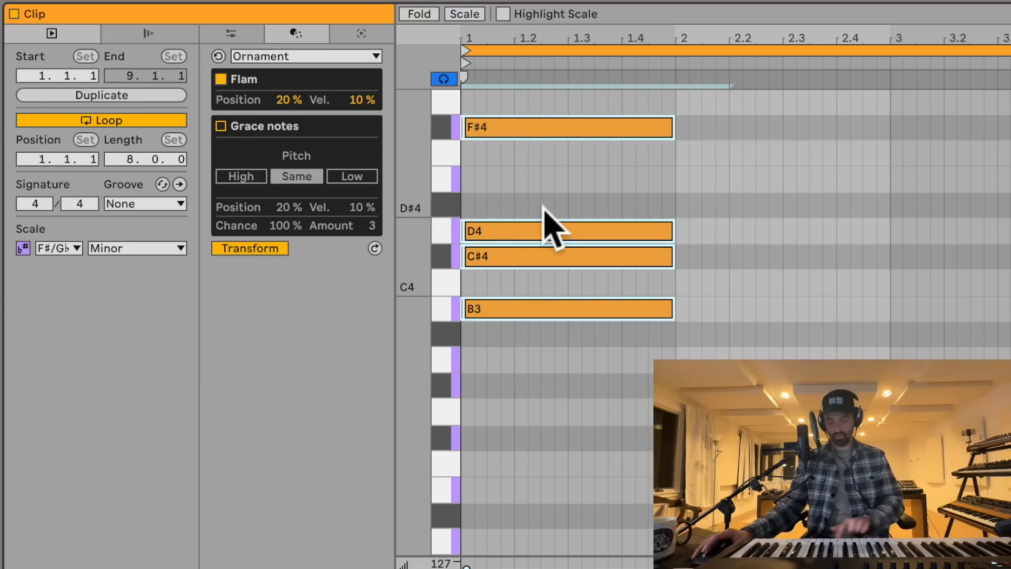
- Set the Ornament Flam's position to 38% and its velocity to 17% on the four chord notes
scroll(571, 234, "up", 10)
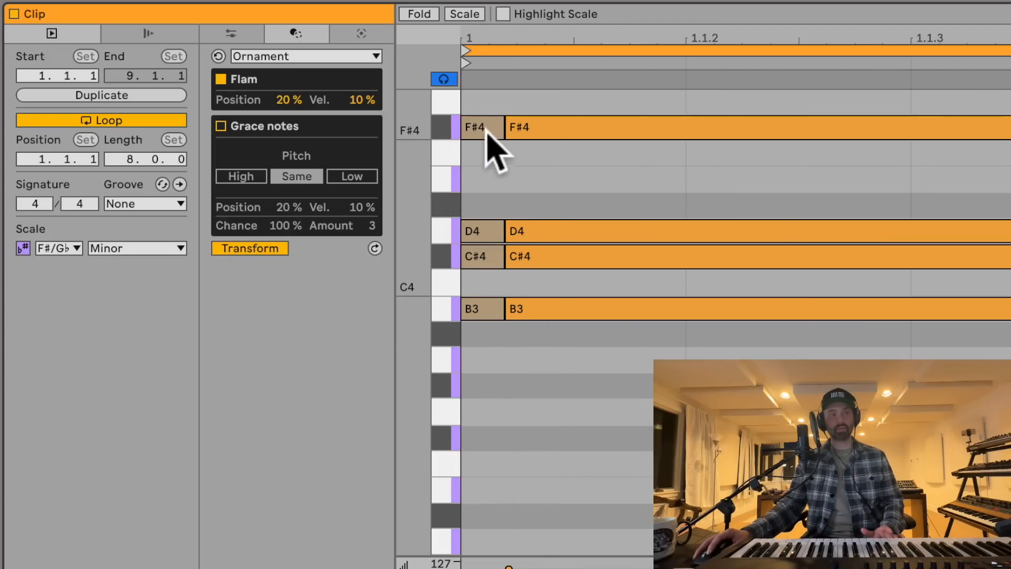
left_click_drag(288, 94, 315, 100)
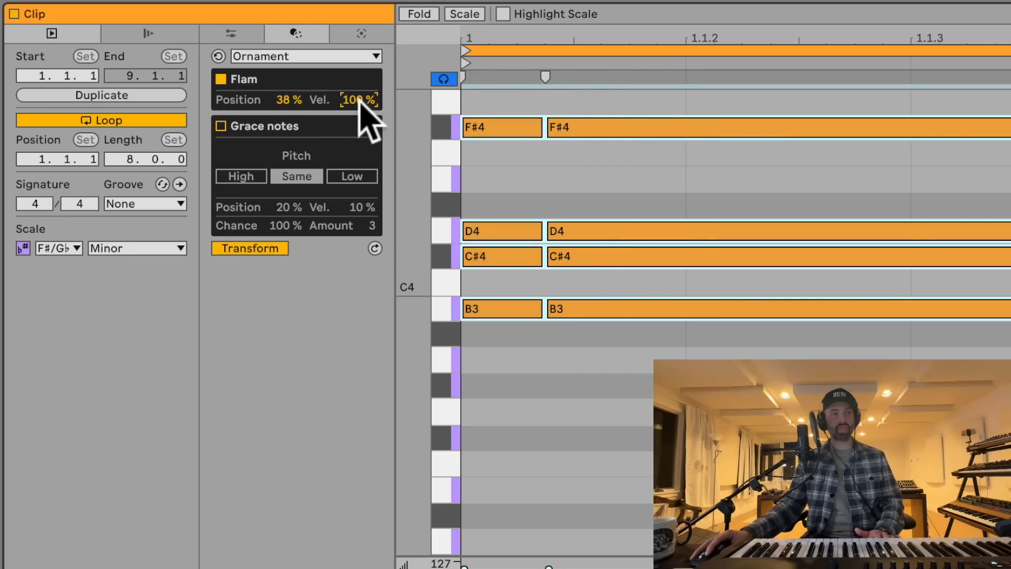
left_click_drag(360, 100, 350, 113)
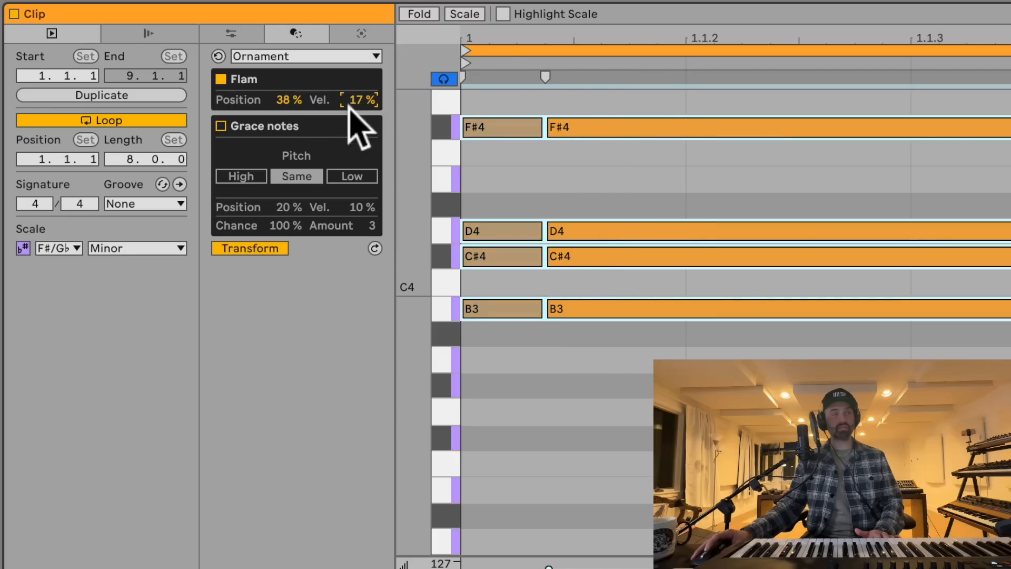
- Replace the Flam with Grace notes at the same pitch, with position 92%, velocity 39%, chance 82% and amount 1
left_click(220, 126)
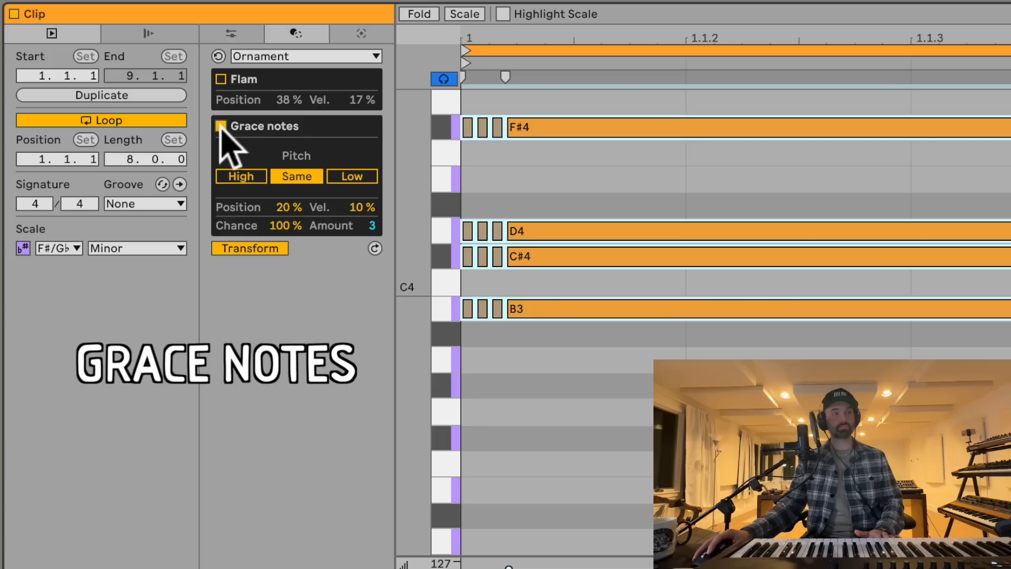
left_click(242, 247)
left_click(248, 247)
left_click_drag(287, 221, 289, 227)
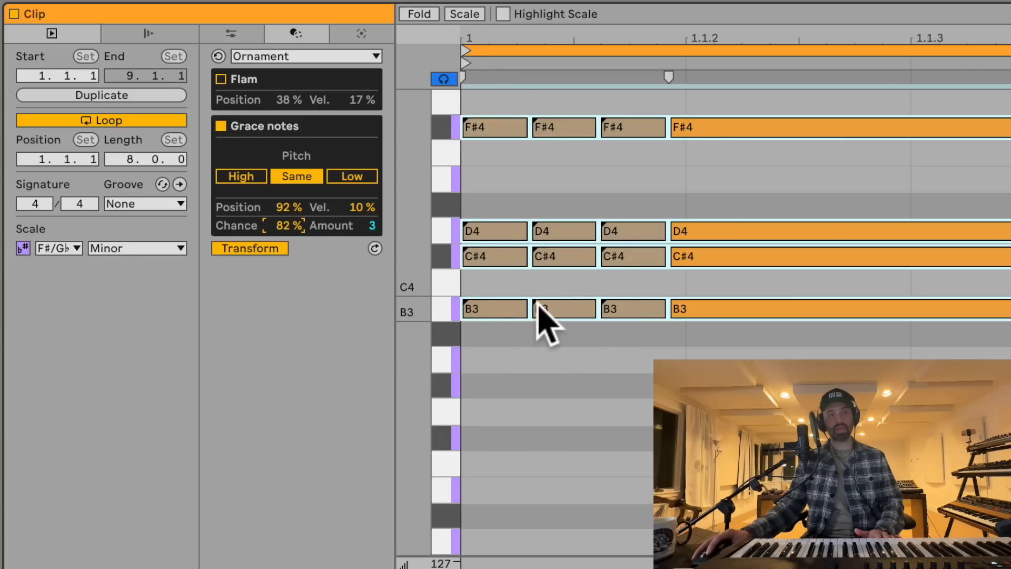
scroll(368, 231, "up", 6)
scroll(369, 227, "down", 8)
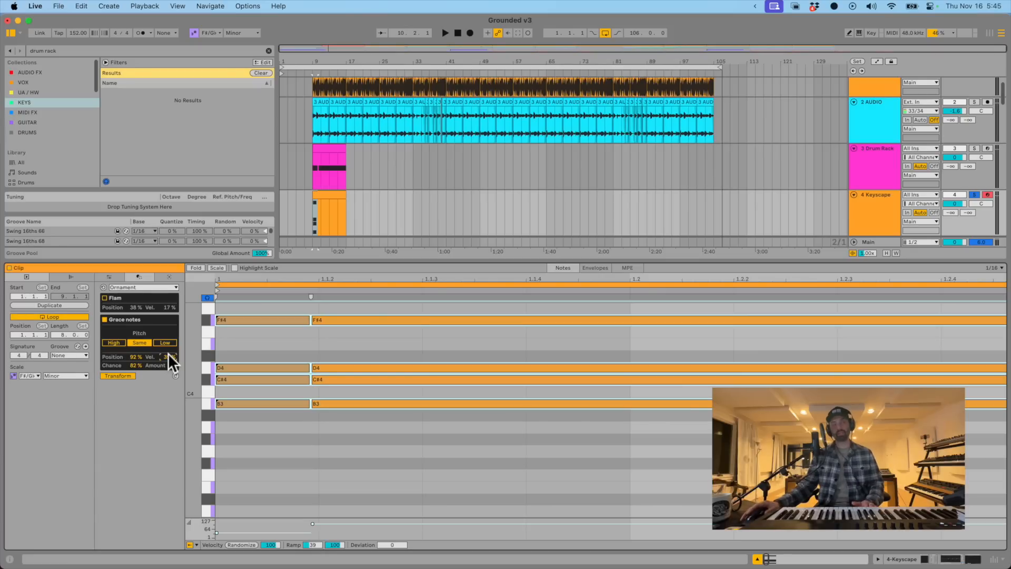
scroll(167, 356, "down", 2)
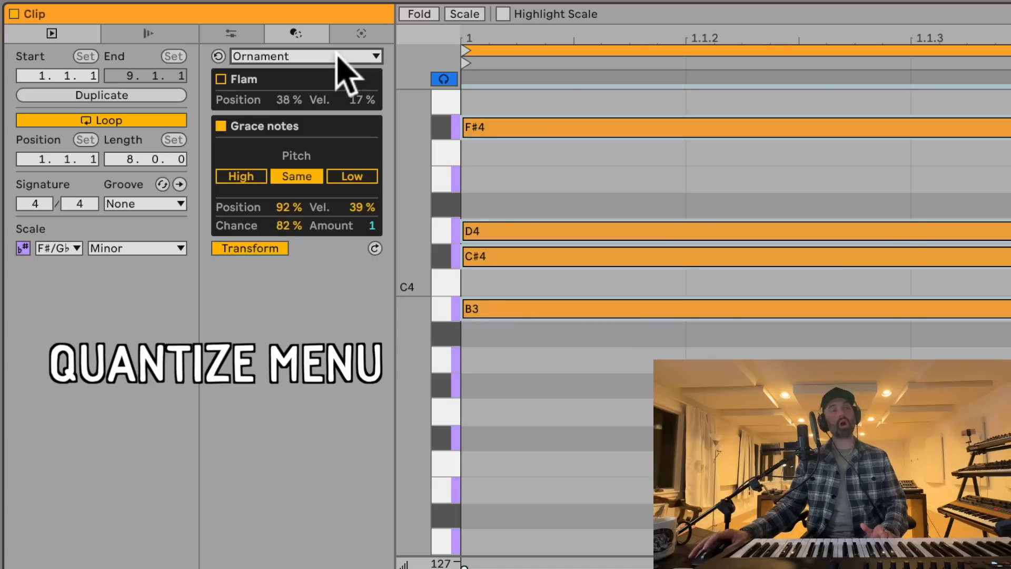
- Switch the transformation to Quantize and review its grid, note-adjust and amount options with the chord notes selected
left_click(337, 56)
left_click(308, 139)
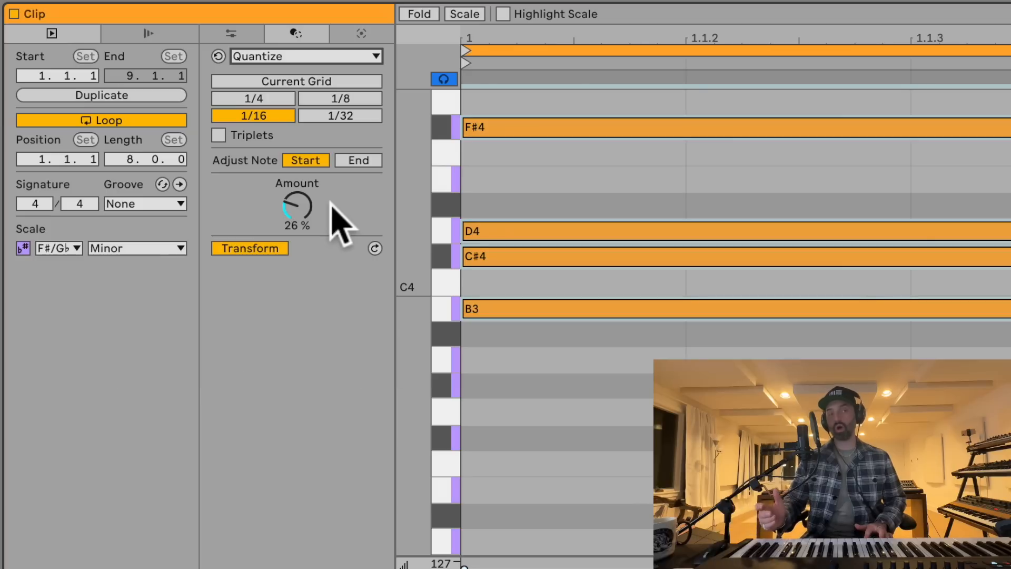
left_click_drag(574, 439, 811, 78)
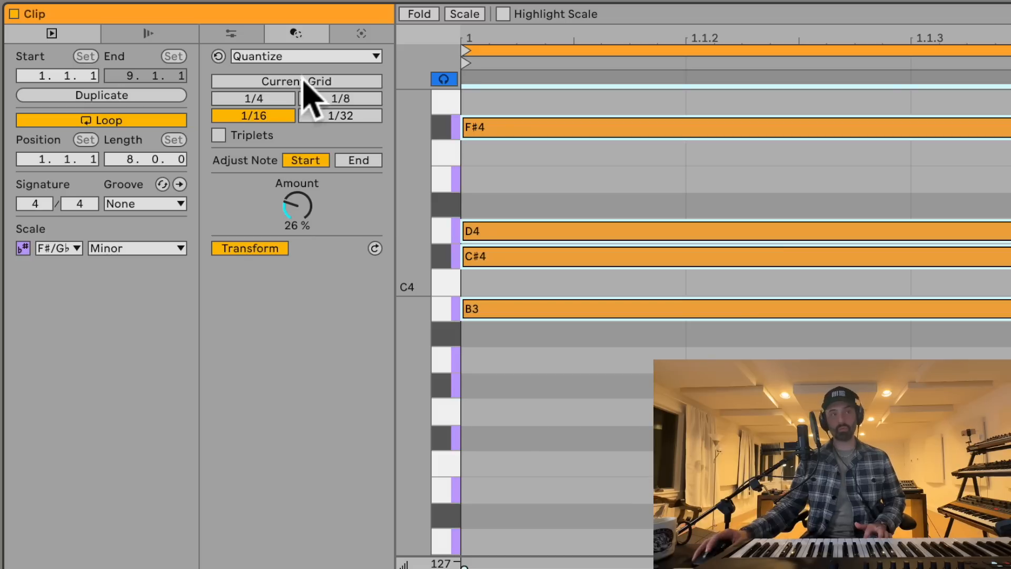
- Apply the Strum transformation to the four chord notes with High at 100% and Low at 42%
left_click(314, 56)
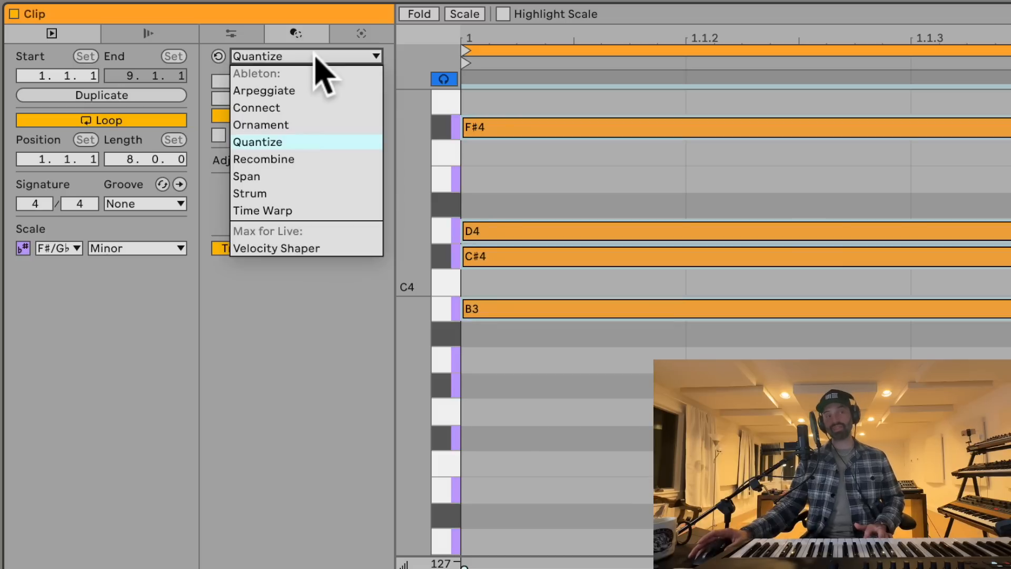
left_click(293, 193)
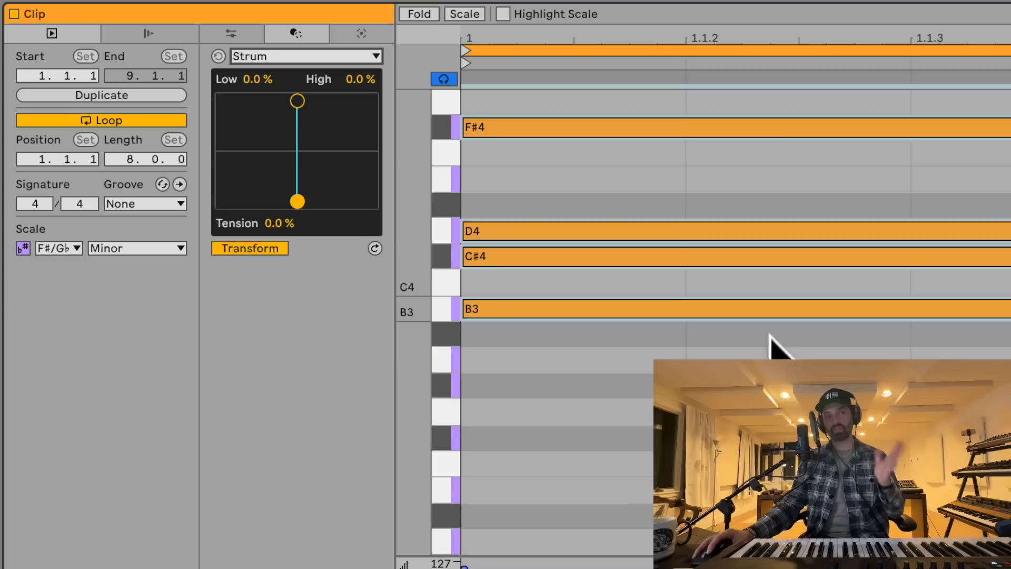
left_click_drag(756, 501, 611, 160)
left_click_drag(298, 101, 371, 101)
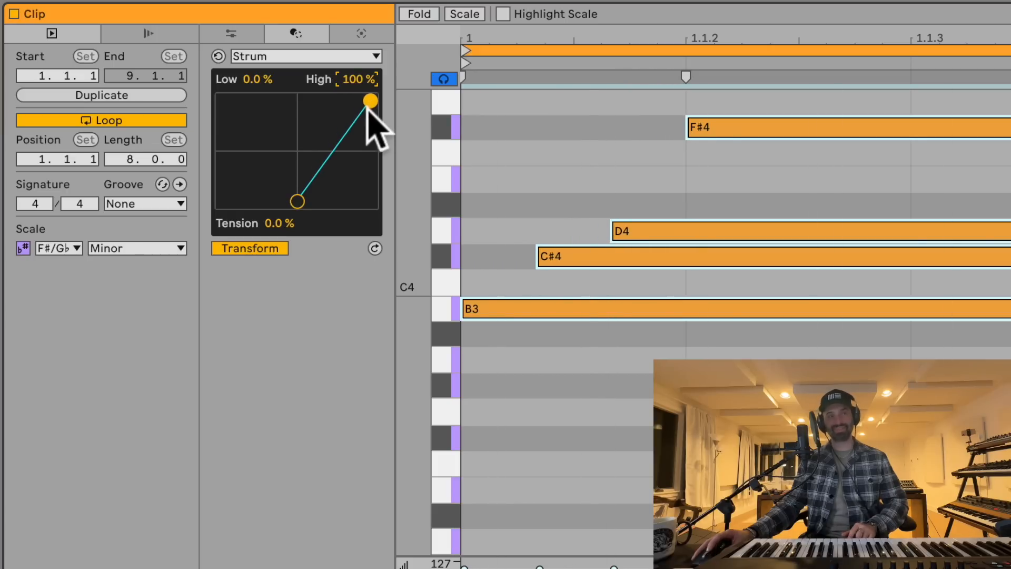
left_click_drag(297, 202, 321, 169)
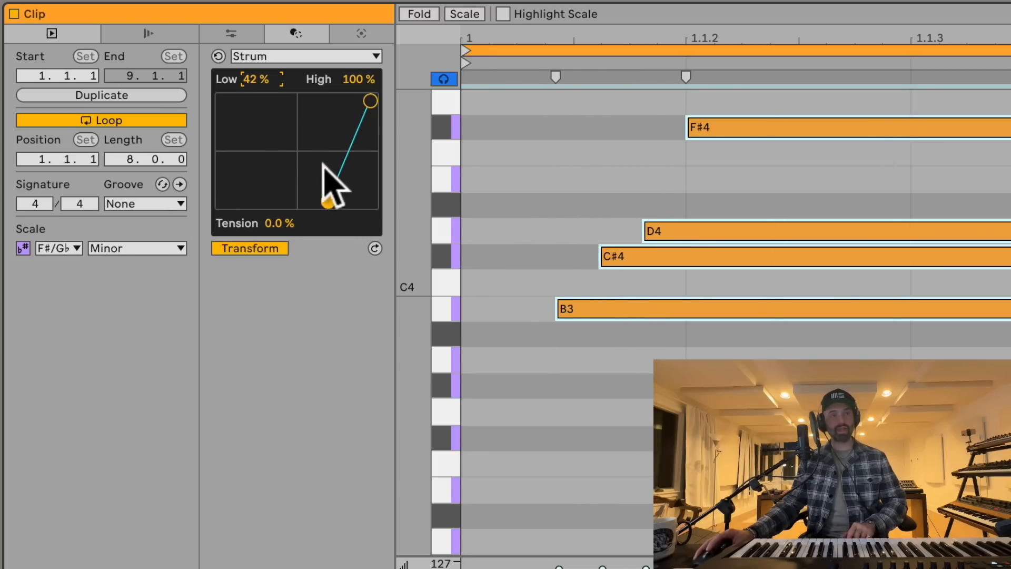
- Refine the strum with Tension at 27%, High at 88% and Low at 20%, and deselect the chord notes
scroll(272, 224, "up", 12)
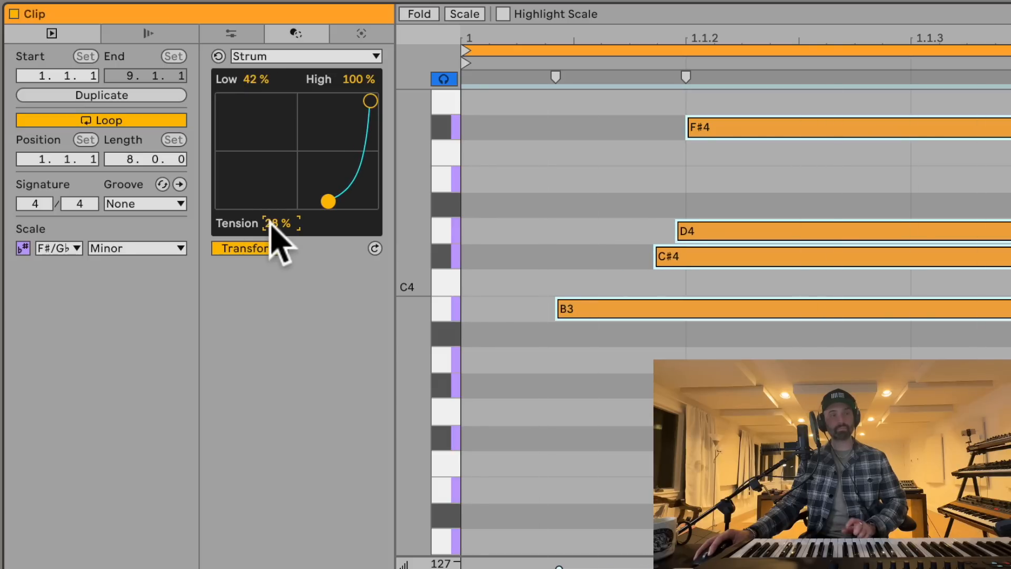
scroll(271, 223, "down", 1)
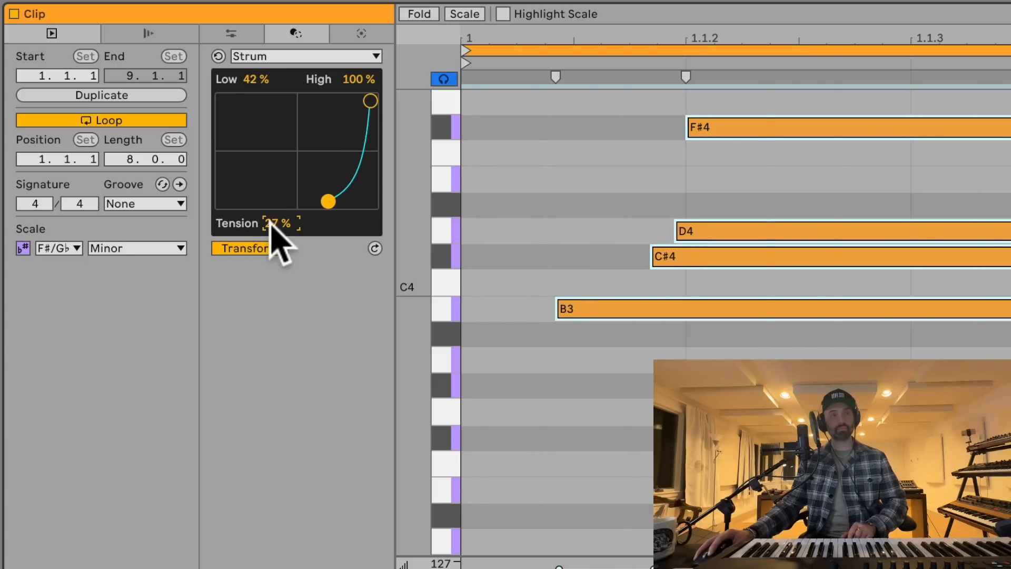
scroll(345, 79, "down", 19)
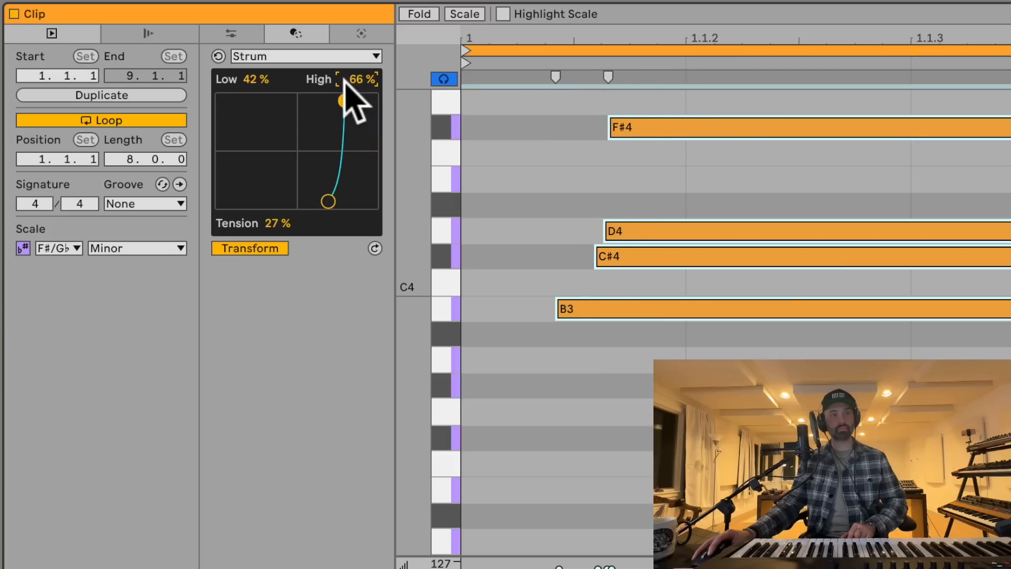
scroll(345, 79, "up", 7)
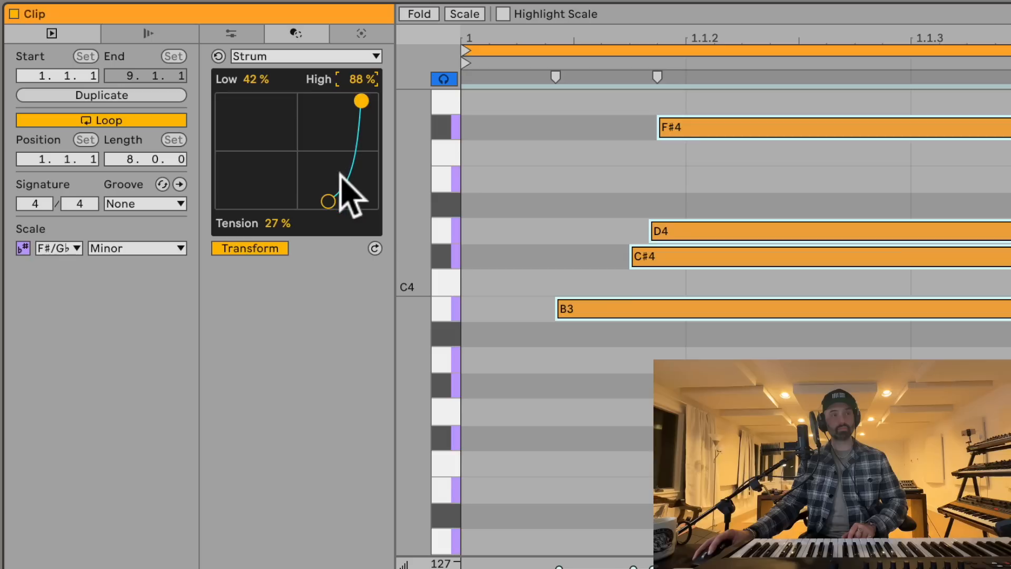
left_click_drag(328, 203, 311, 200)
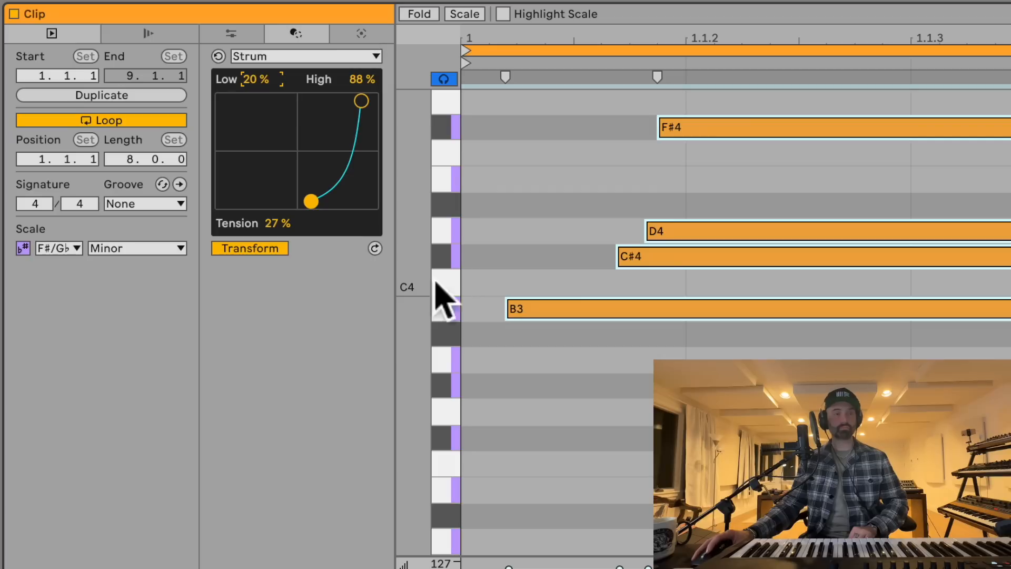
left_click(558, 384)
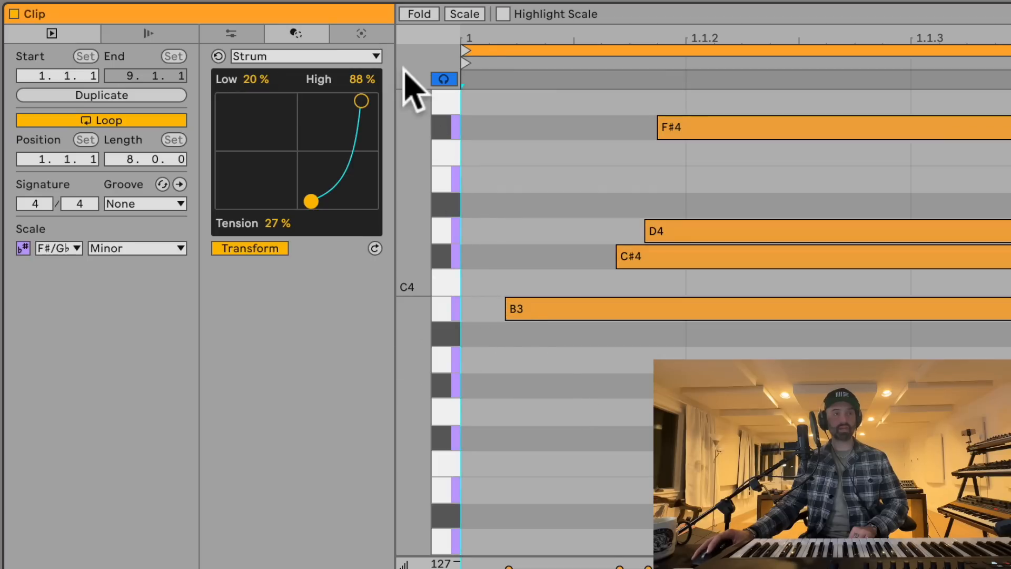
- Apply the Velocity Shaper transformation to the strummed chord and reshape its velocity curve by moving the peak and low breakpoints
left_click(351, 57)
left_click(314, 251)
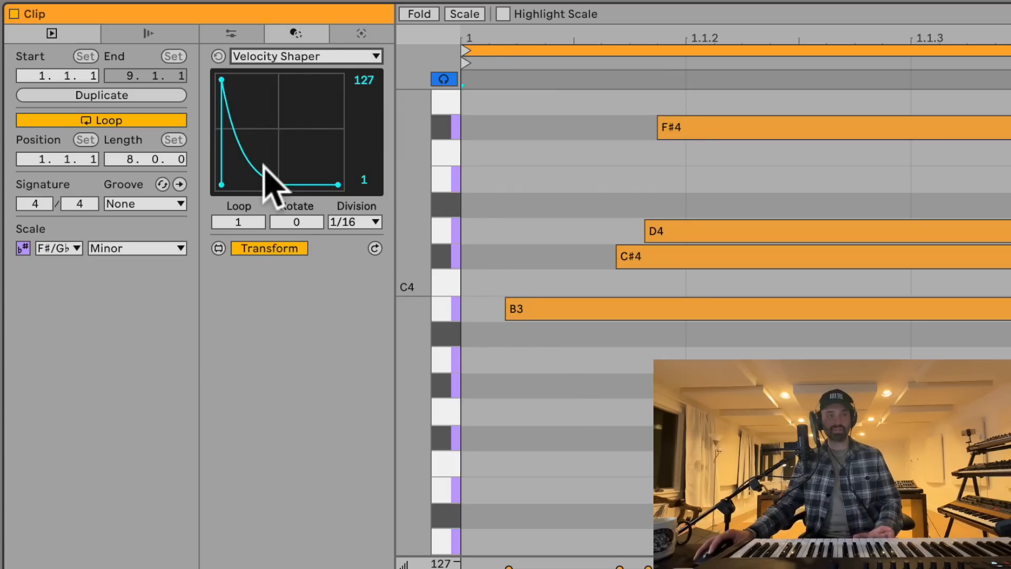
left_click_drag(222, 79, 226, 78)
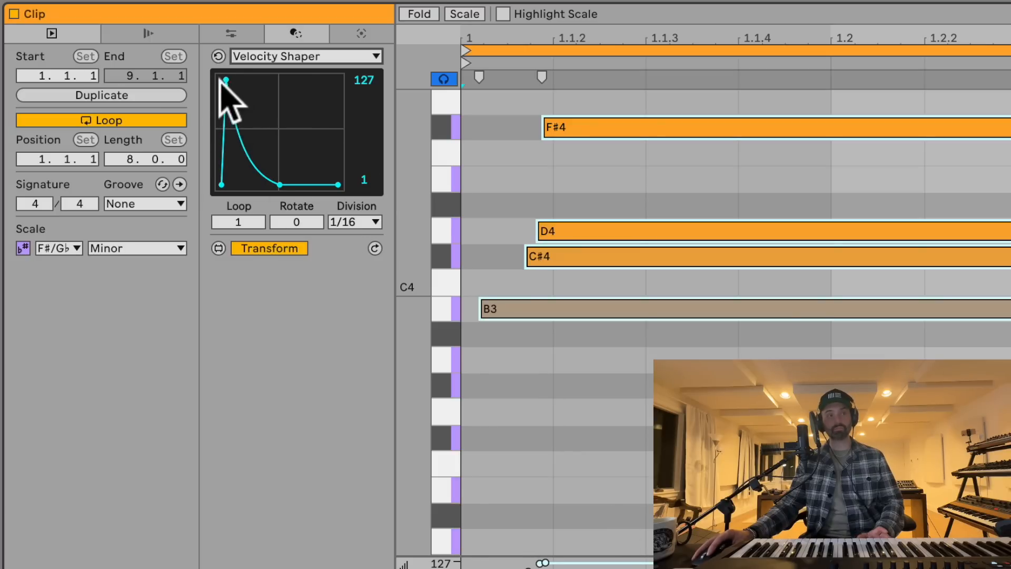
left_click_drag(226, 80, 222, 81)
mouse_move(280, 182)
left_mouse_down()
mouse_move(235, 180)
mouse_move(265, 183)
left_mouse_up()
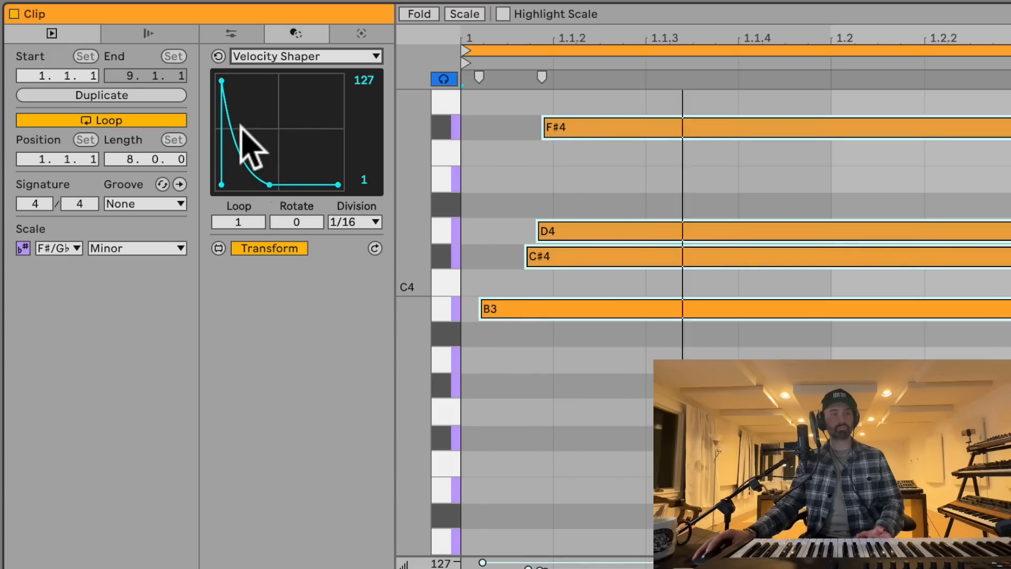
left_click_drag(224, 80, 228, 80)
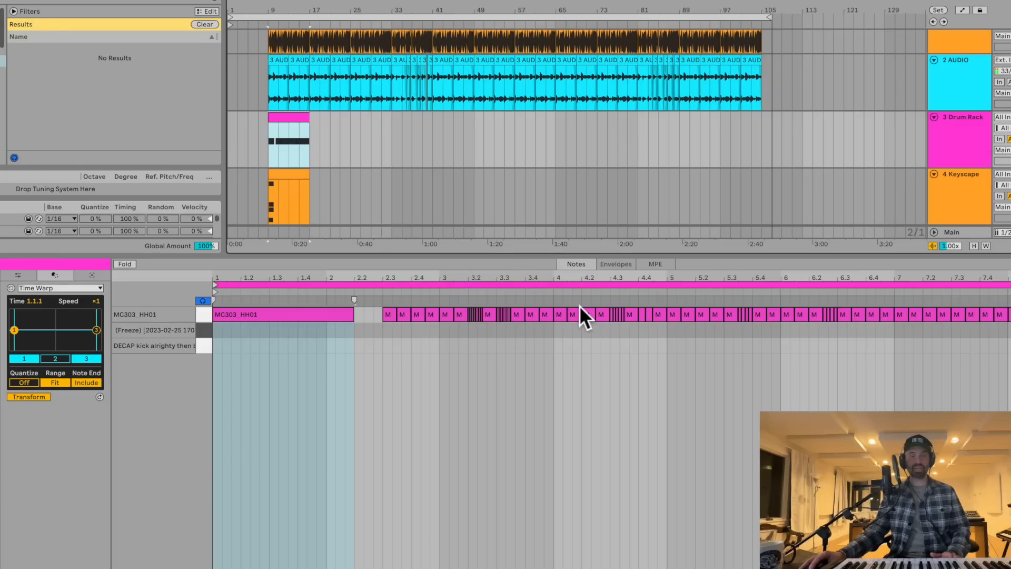
- Time-warp the hi-hat notes from 3.3.3 to about 4.3 with the first breakpoint at 3.3.3 and speed ×4.1, listening to the result
left_click_drag(609, 315, 511, 311)
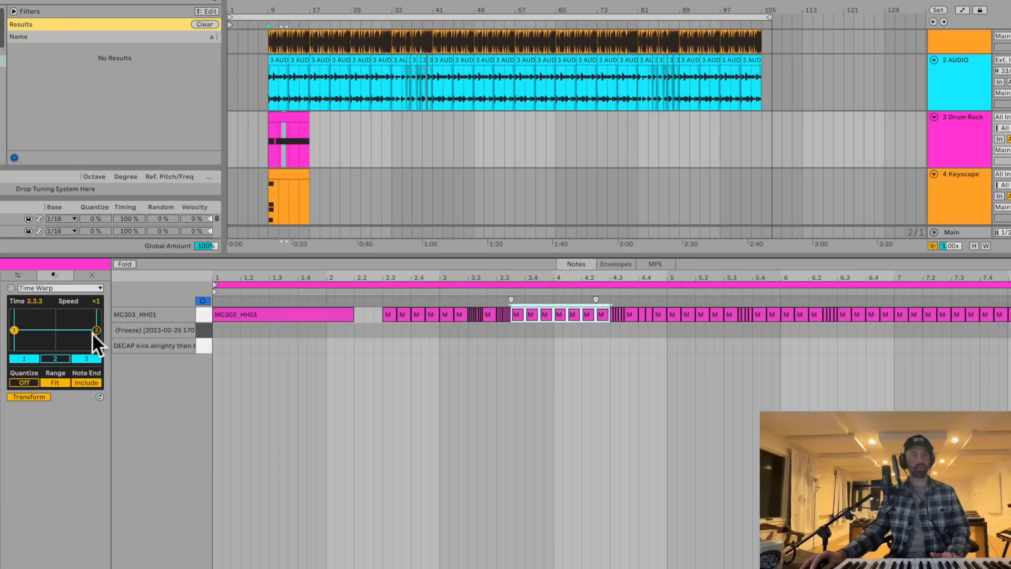
mouse_move(14, 330)
left_mouse_down()
mouse_move(97, 333)
mouse_move(112, 300)
mouse_move(74, 331)
left_mouse_up()
left_click(481, 292)
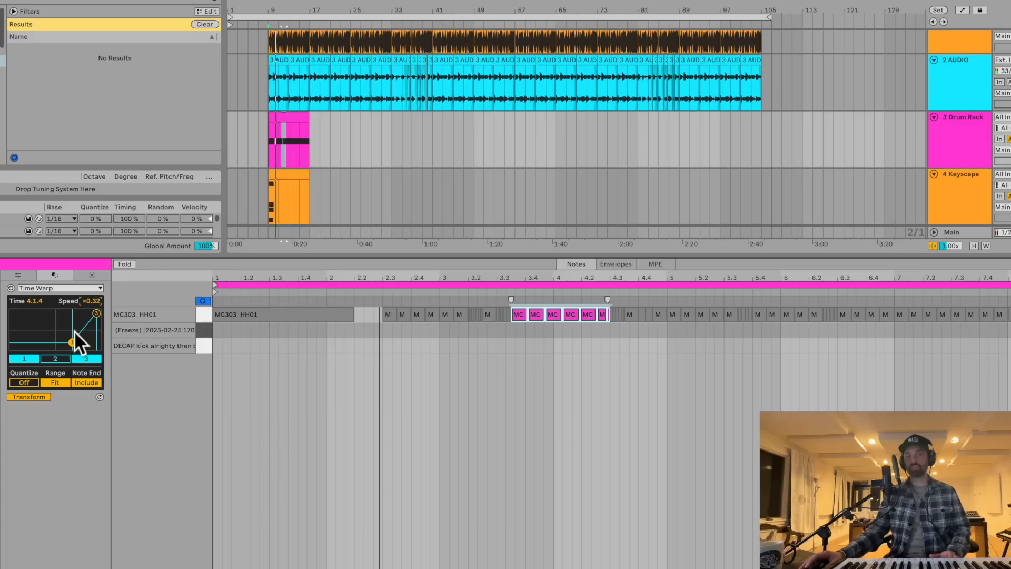
left_click_drag(69, 340, 16, 314)
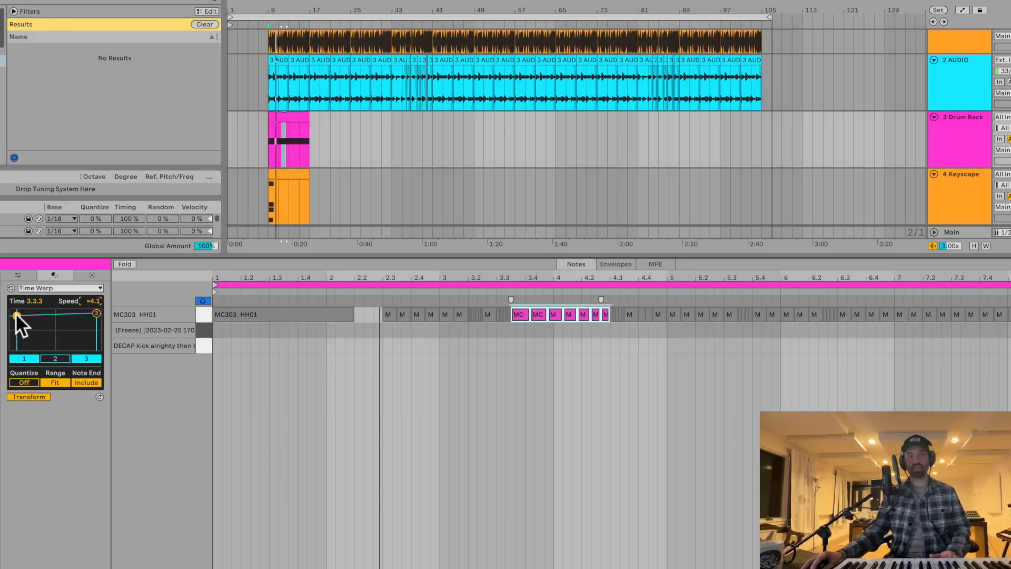
- Enable Time Warp's second breakpoint and reshape the curve, with breakpoint 2 at 3.4.2 and ×1.25 and breakpoint 3 at 4.2.3 and ×10
left_click(93, 355)
left_click(79, 358)
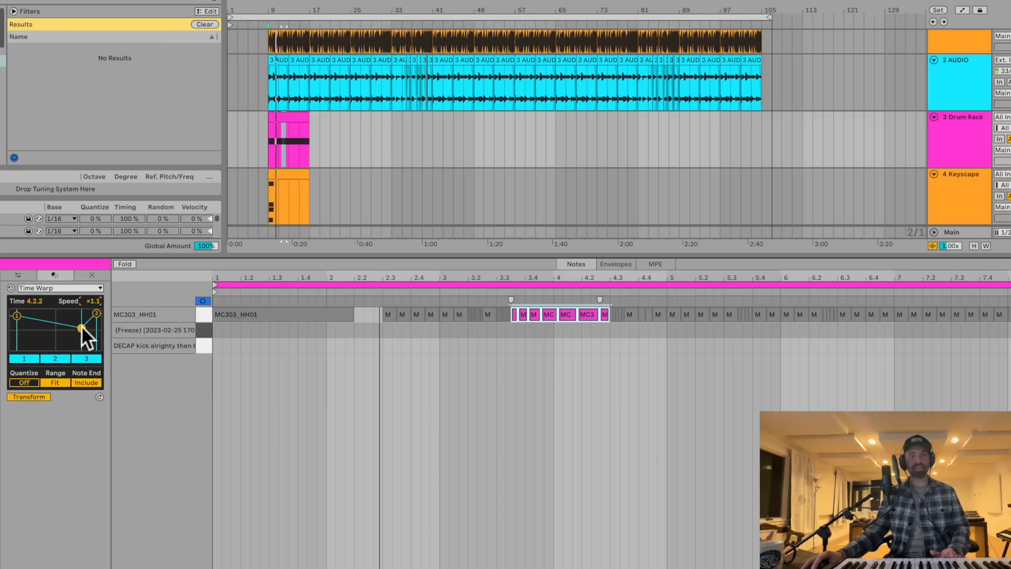
left_click_drag(33, 323, 40, 325)
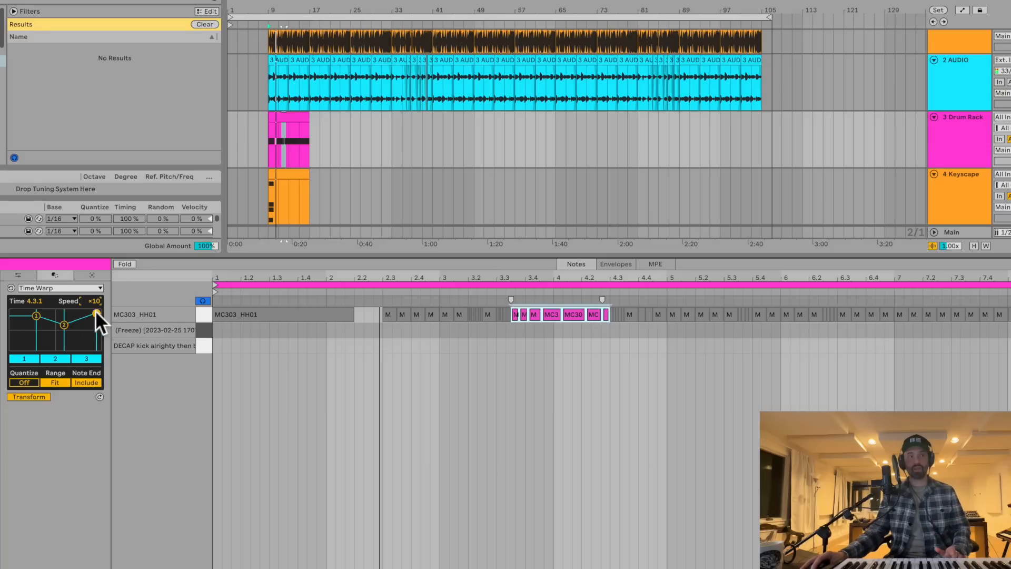
left_click_drag(96, 312, 85, 311)
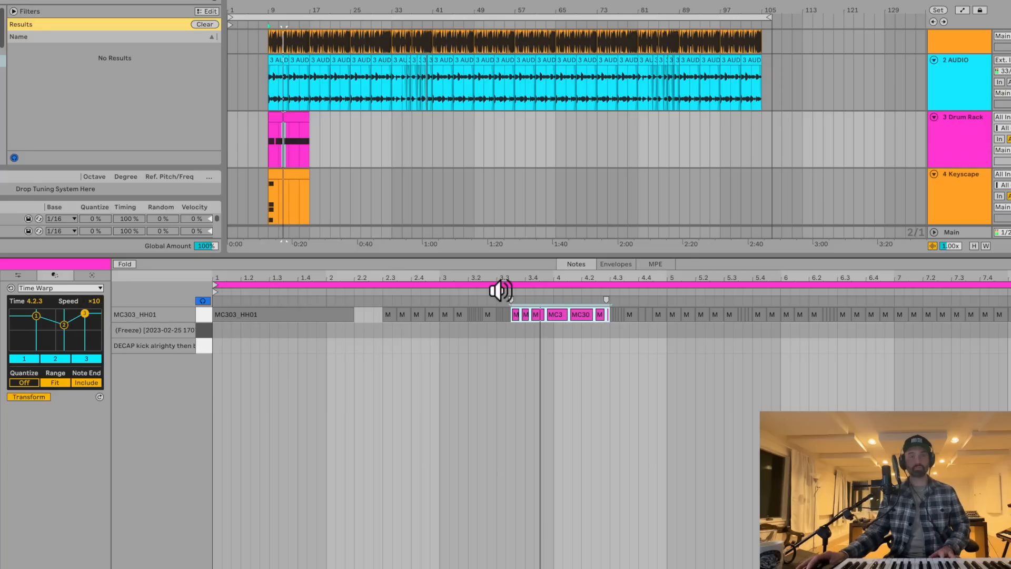
left_click_drag(63, 324, 36, 324)
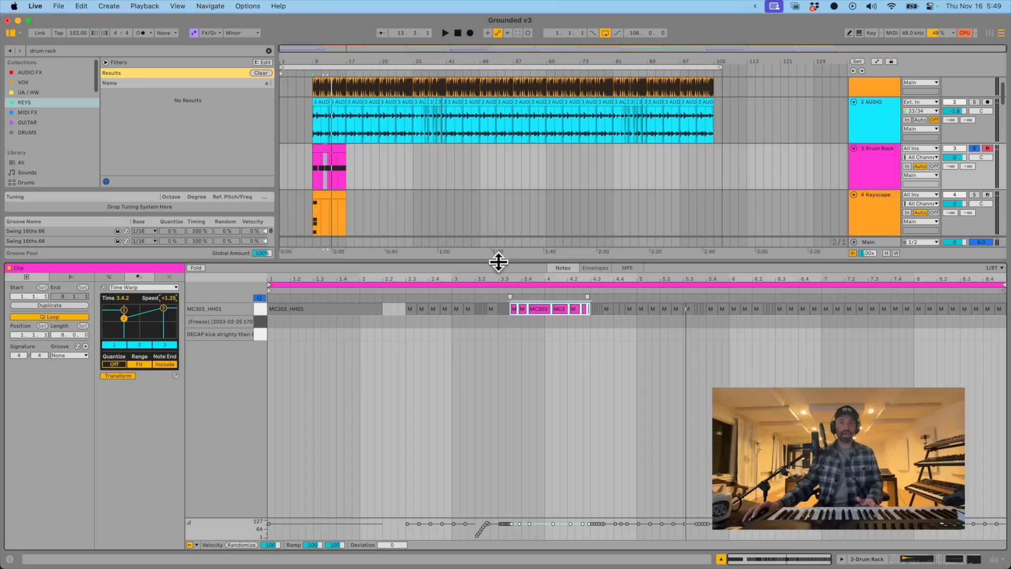
- Enlarge the clip editor and try drawing a run of short notes on the (Freeze) drum lane from 2.2.1 to 2.4.3, deleting them again
left_click_drag(498, 256, 500, 234)
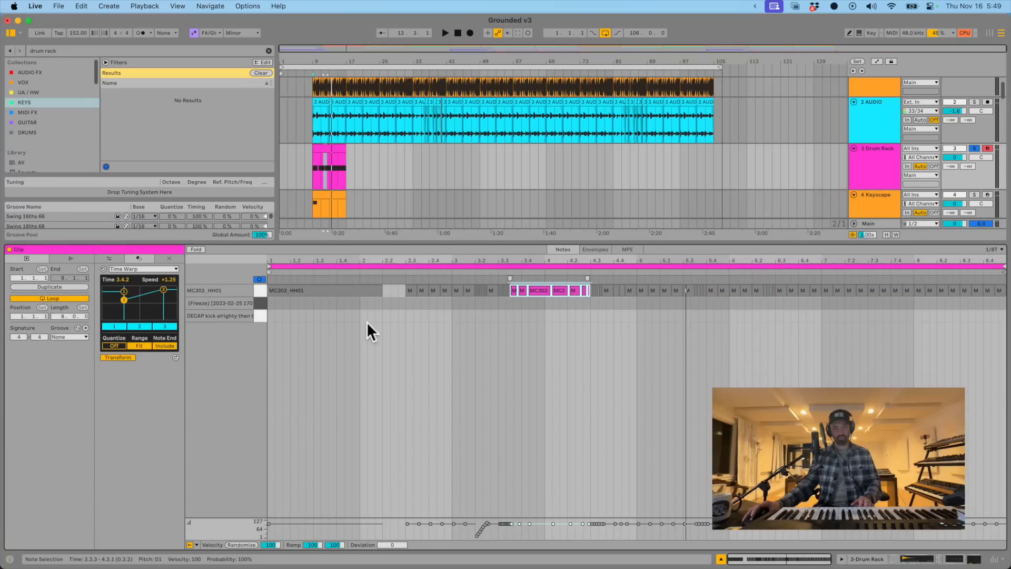
key("b")
left_click(387, 303)
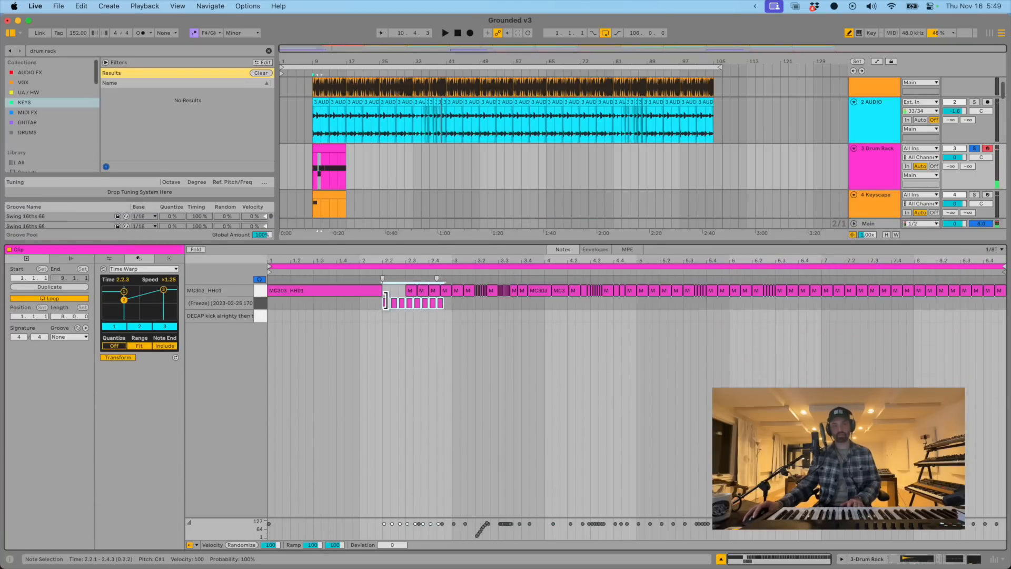
key("b")
key("Delete")
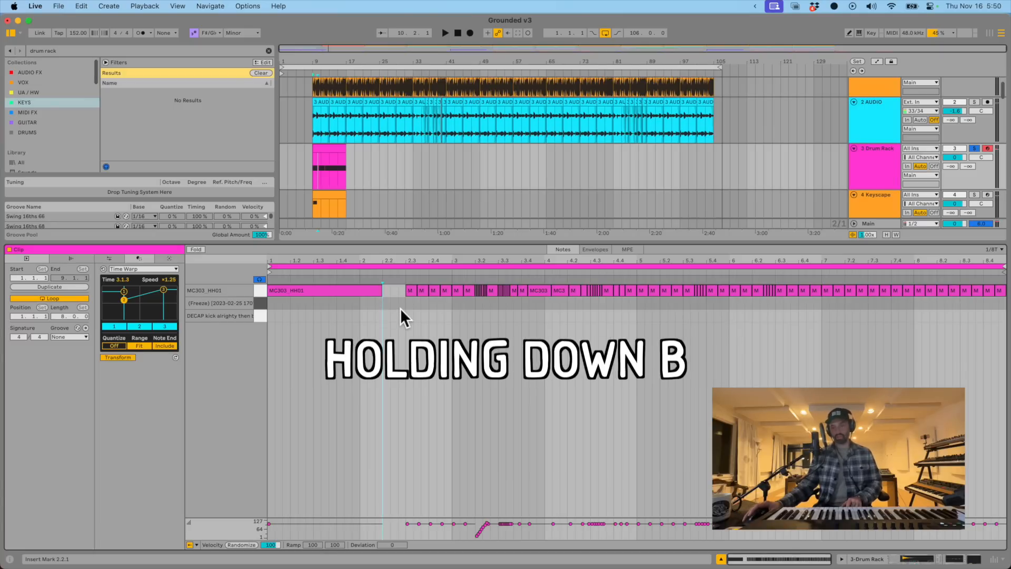
key("b")
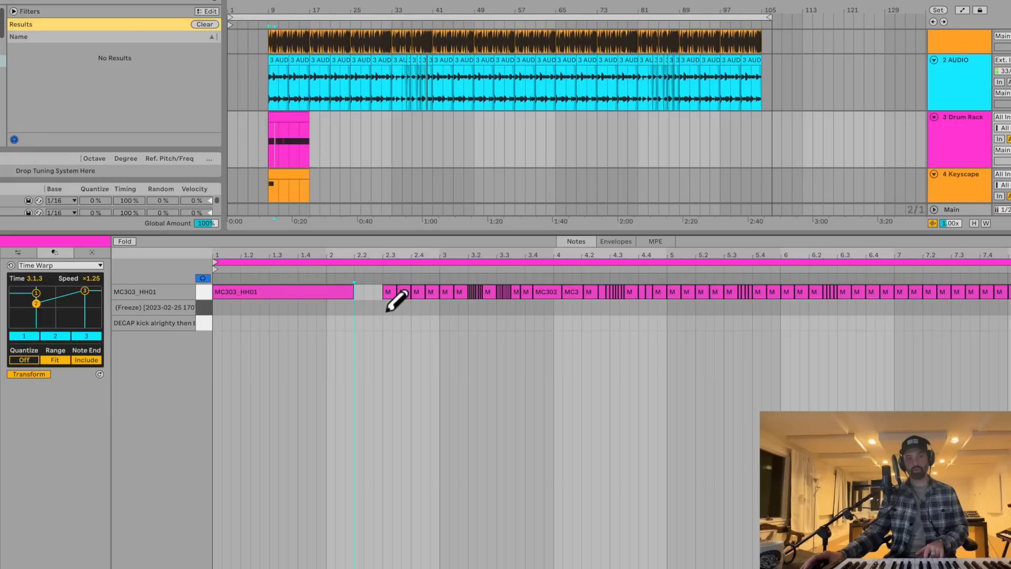
left_click_drag(377, 303, 395, 308)
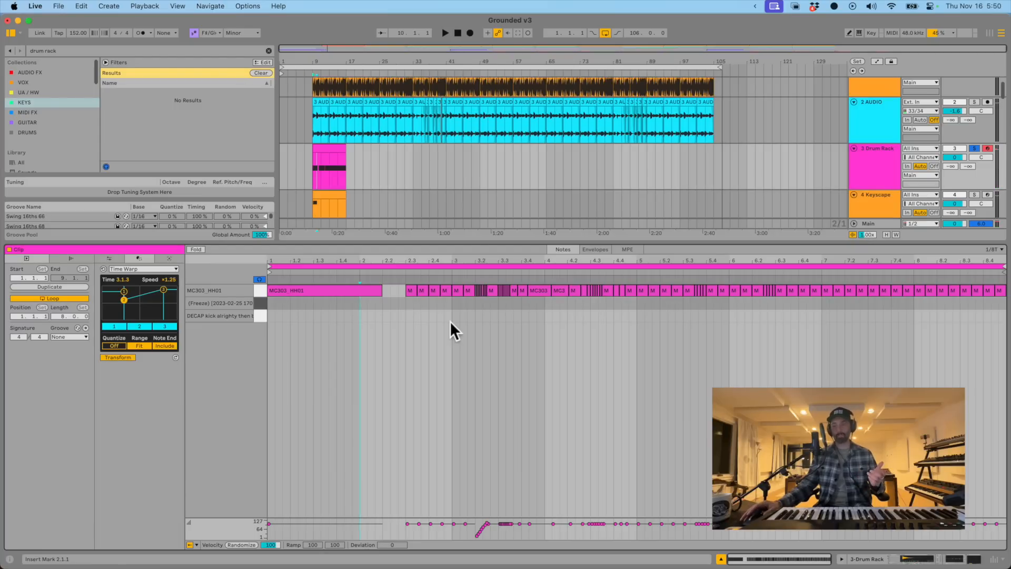
- Select the 1 MIDI track in the untitled set and load the Addictive Drums 2 instrument on it
key("super+shift+t")
key("m")
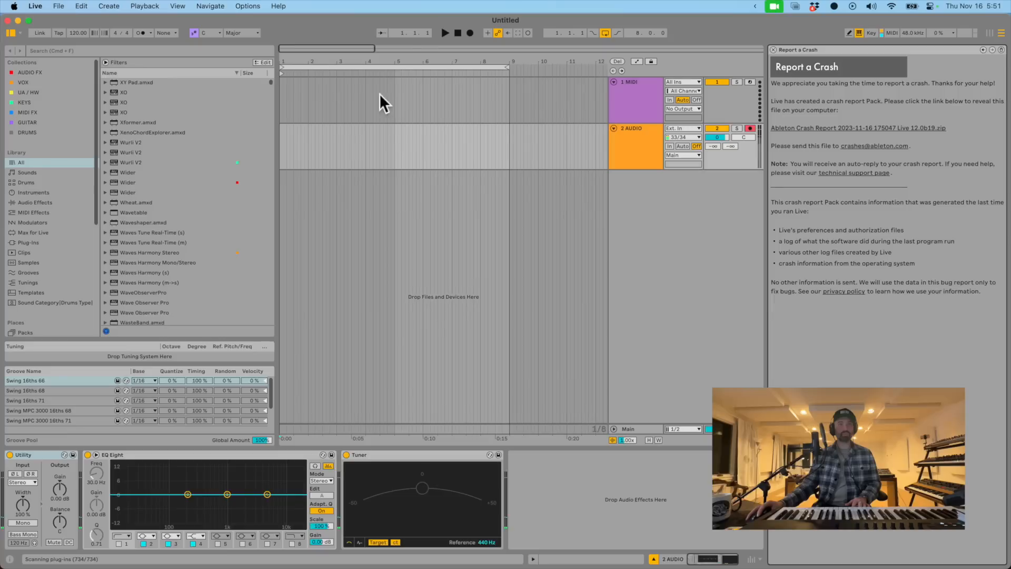
left_click_drag(379, 93, 393, 96)
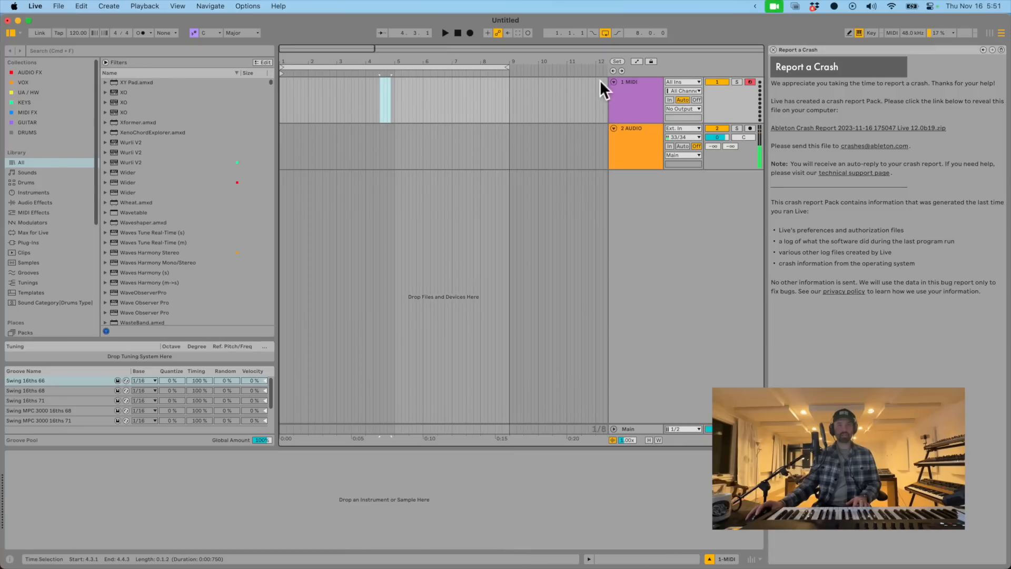
left_click(652, 102)
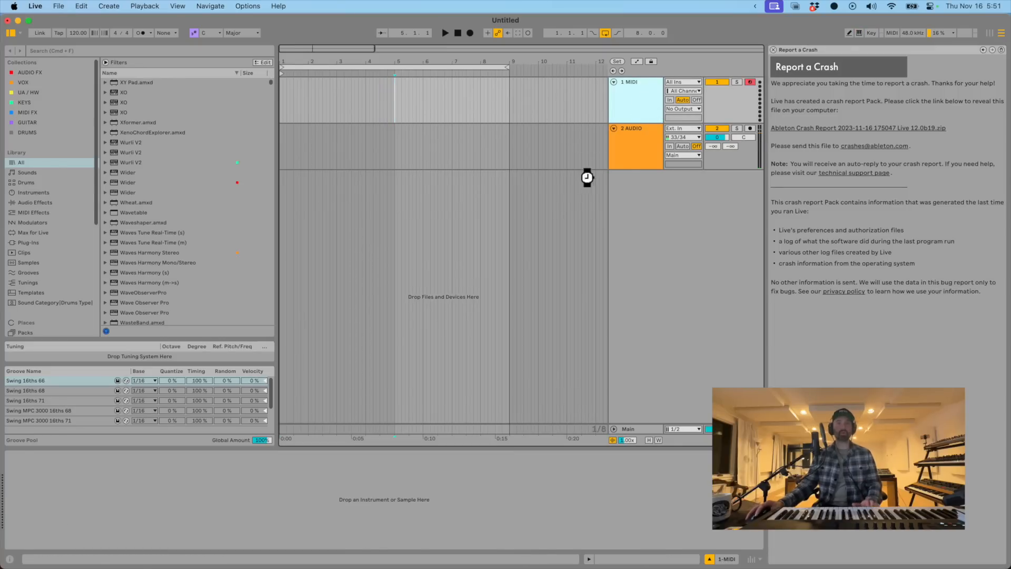
- Create a looped four-bar MIDI clip at the start of the Addictive Drums track and show its Rhythm generator
left_click_drag(395, 96, 280, 100)
key("super+l")
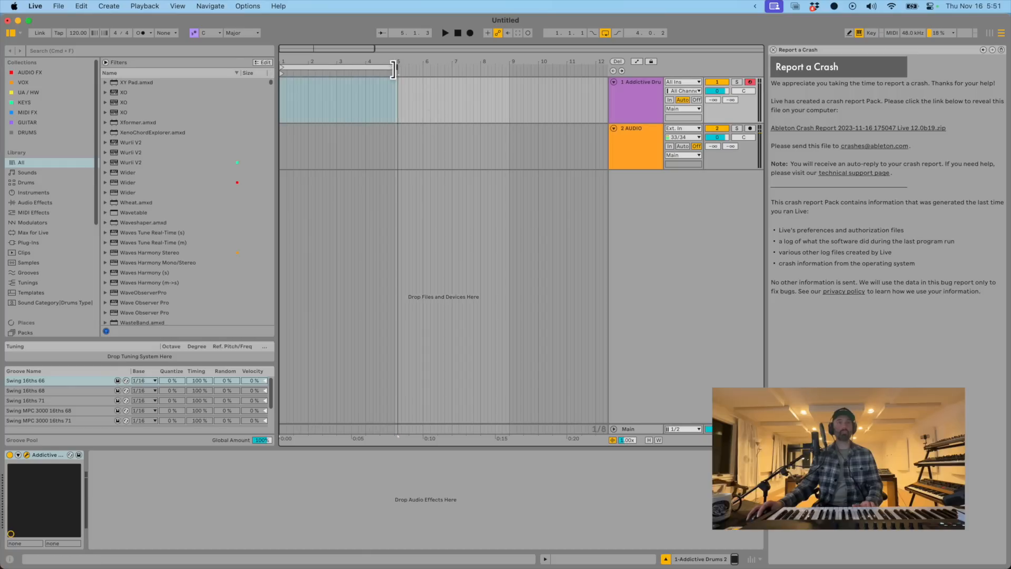
key("shift+super+m")
left_click(171, 260)
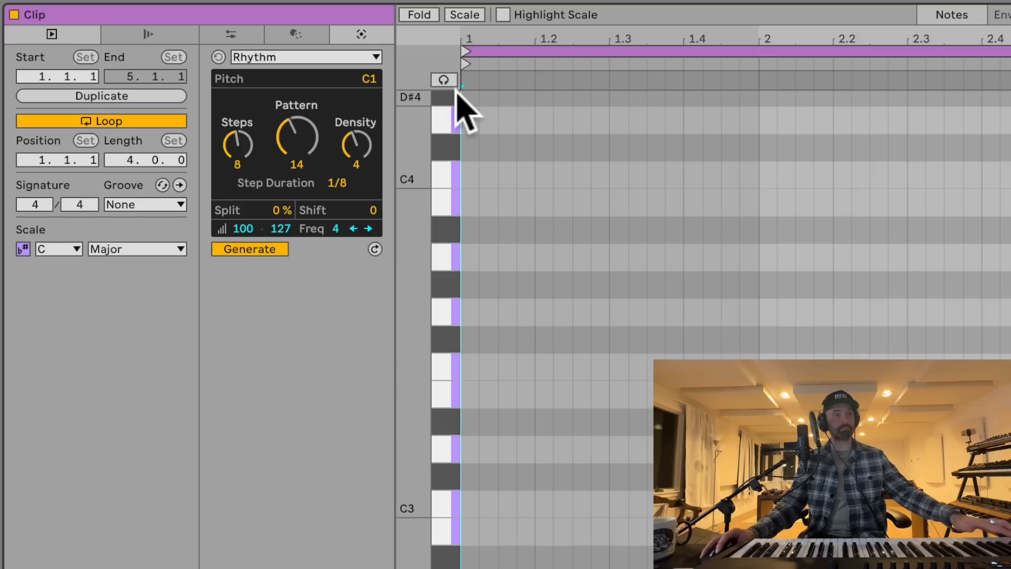
- Set the Rhythm generator's pitch to C#2 and generate the pattern in the drum clip
scroll(591, 390, "down", 10)
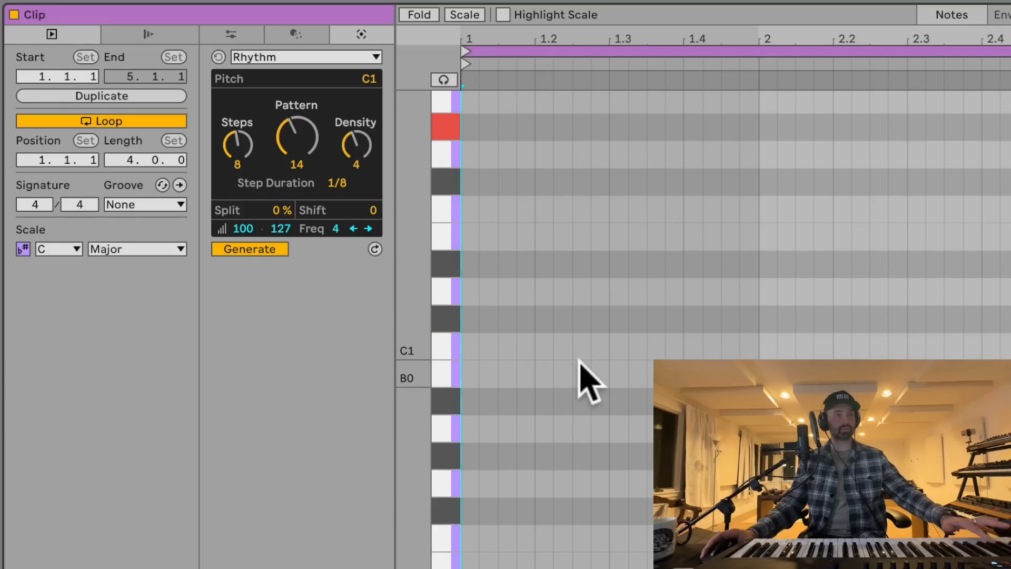
left_click(452, 424)
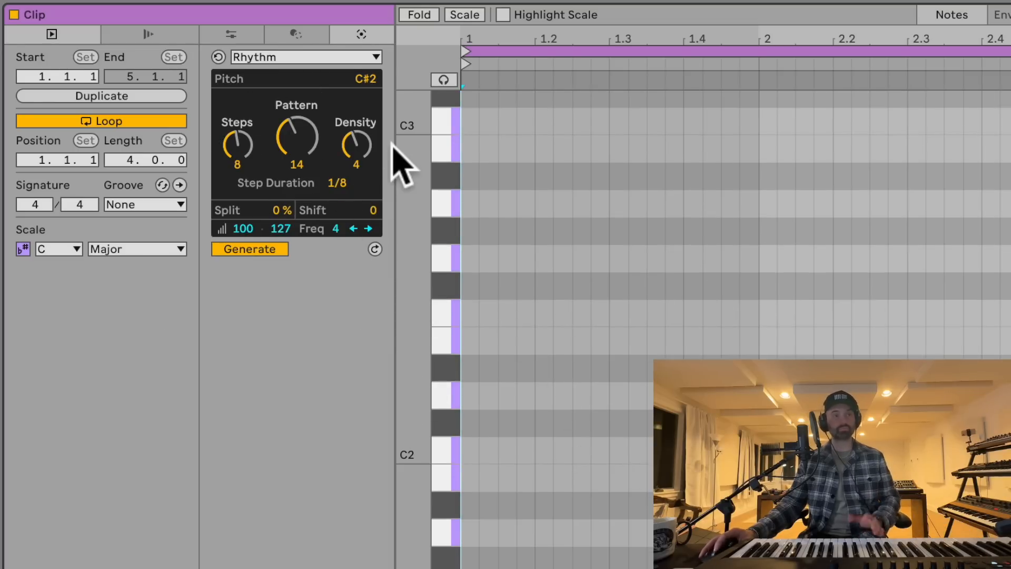
left_click(262, 249)
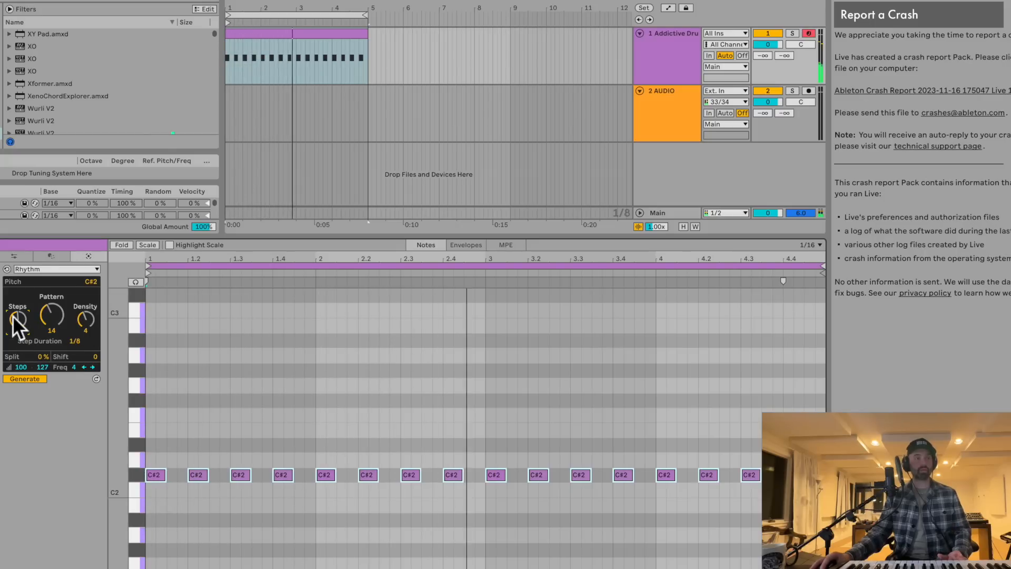
- Try lower and higher Steps values in the Rhythm generator during playback, returning to 8 steps
scroll(13, 316, "up", 2)
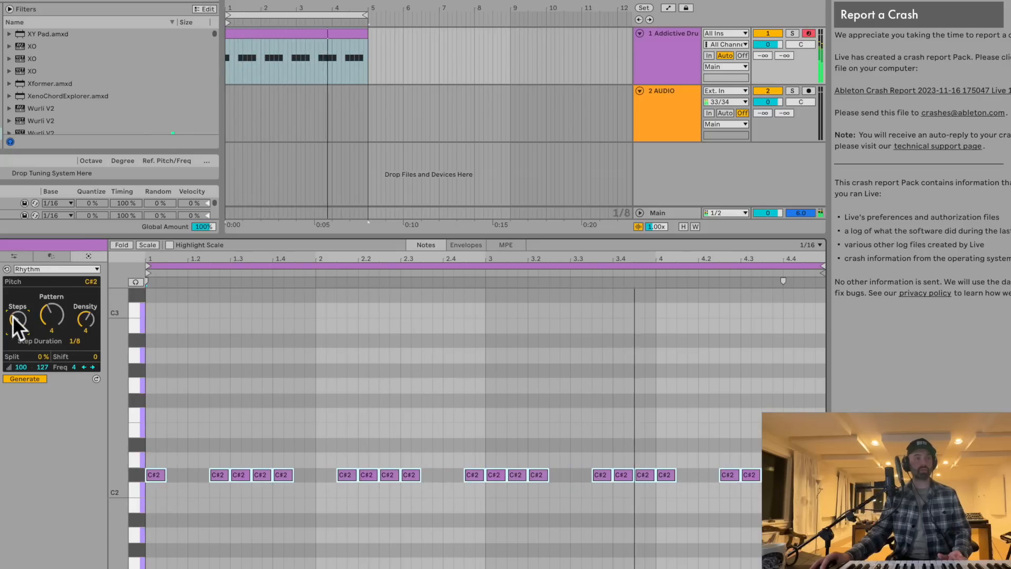
scroll(13, 316, "down", 3)
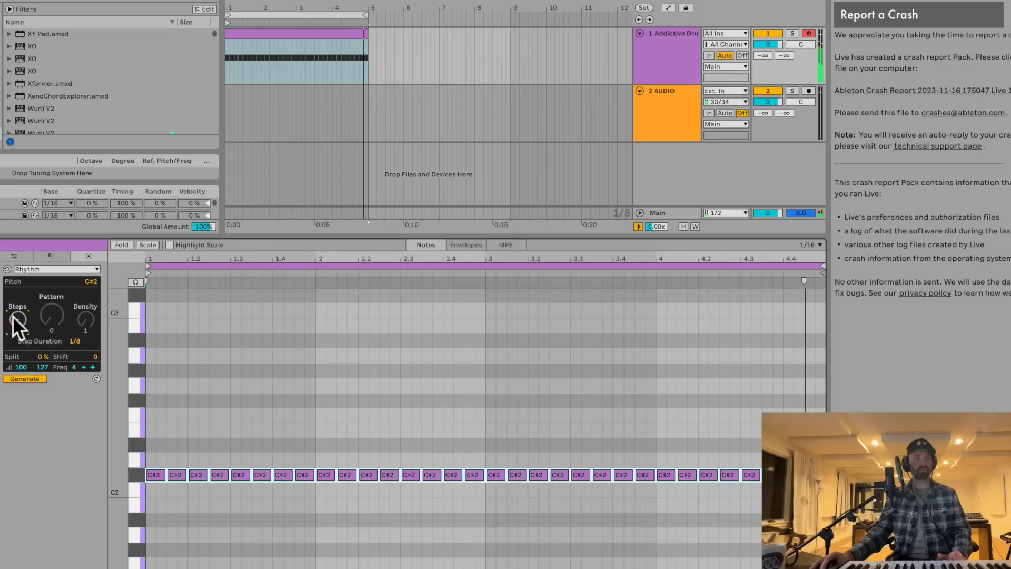
left_click_drag(18, 317, 18, 314)
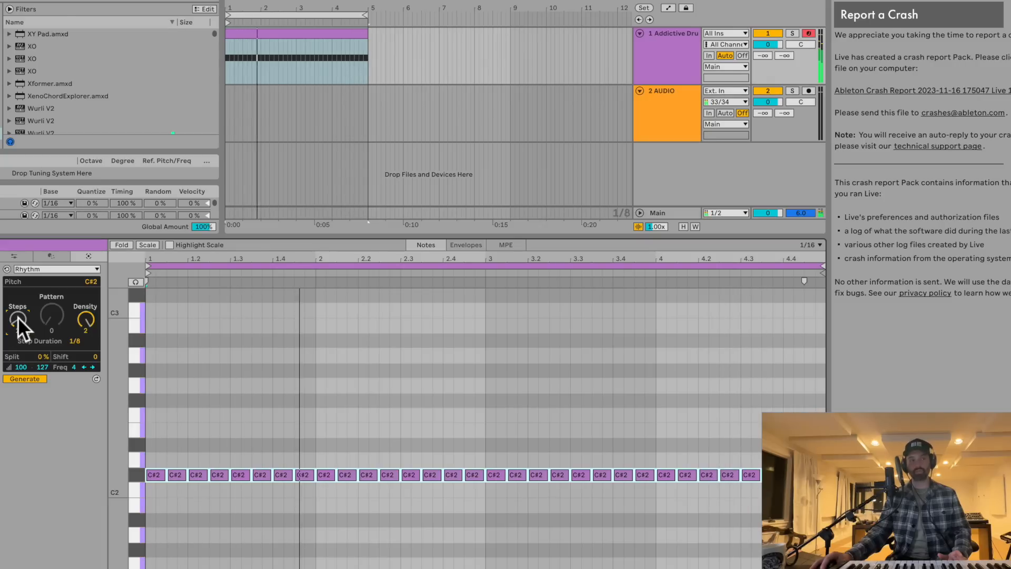
scroll(18, 317, "up", 2)
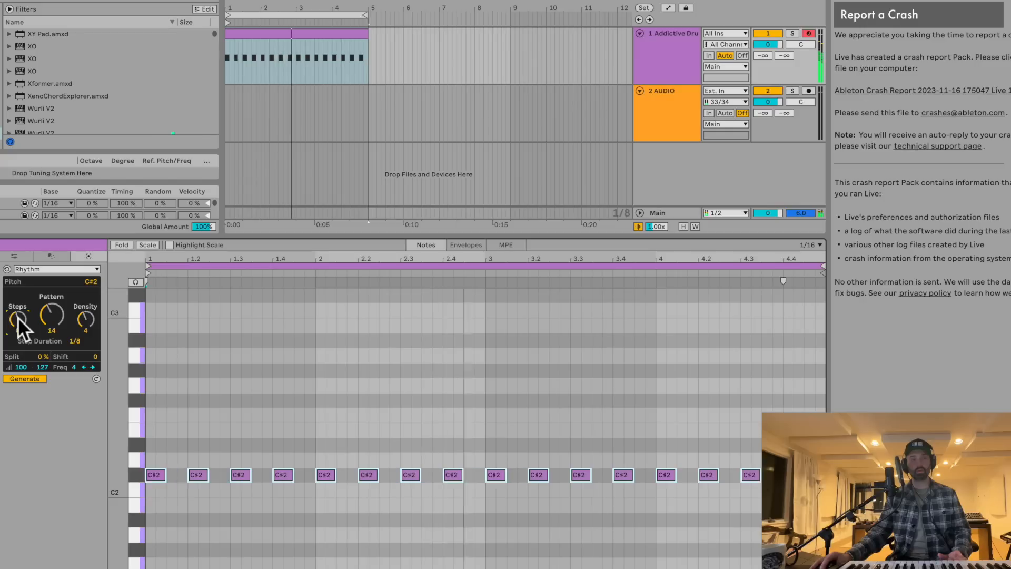
scroll(17, 317, "up", 5)
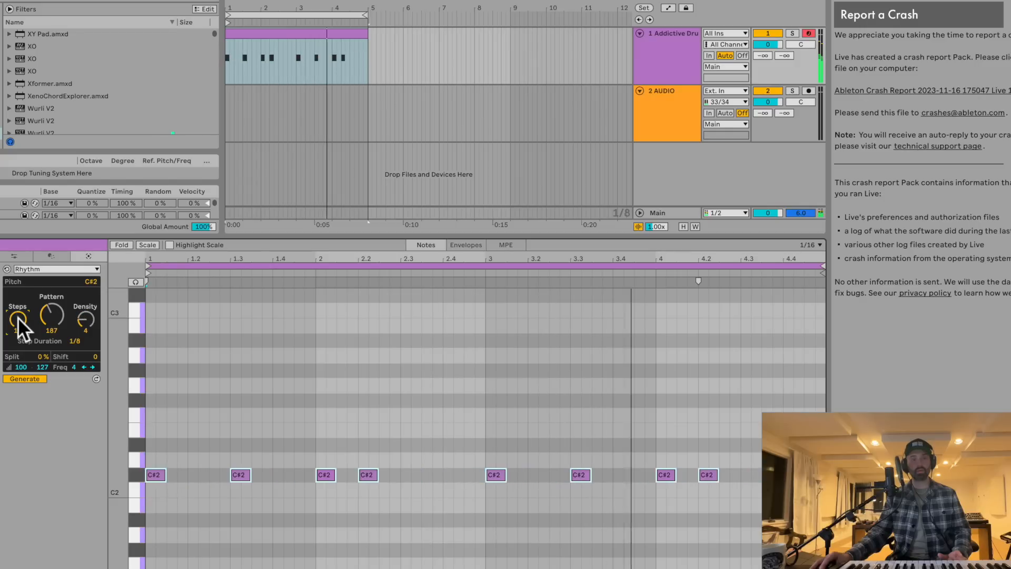
left_click_drag(18, 317, 18, 326)
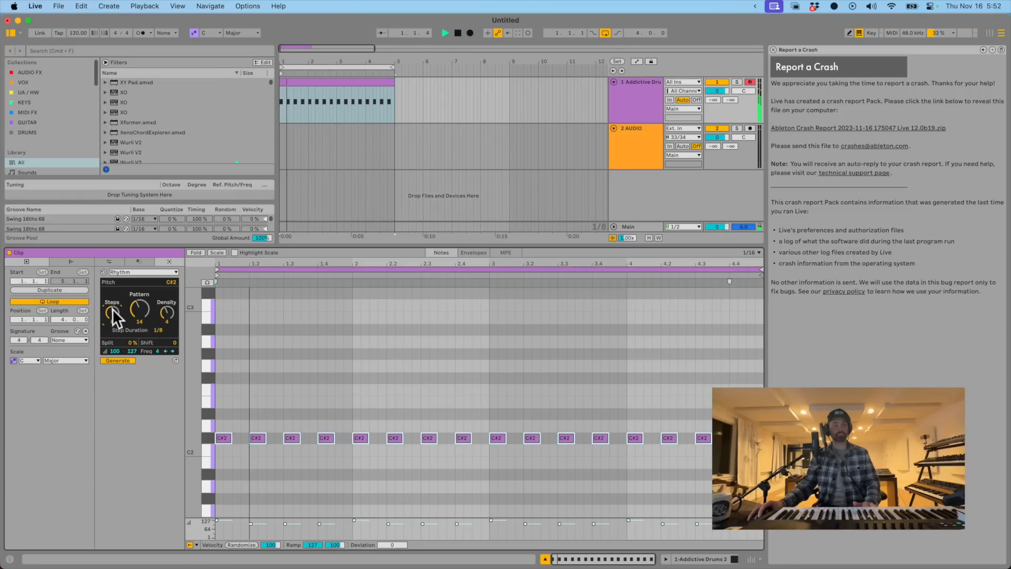
scroll(112, 308, "up", 2)
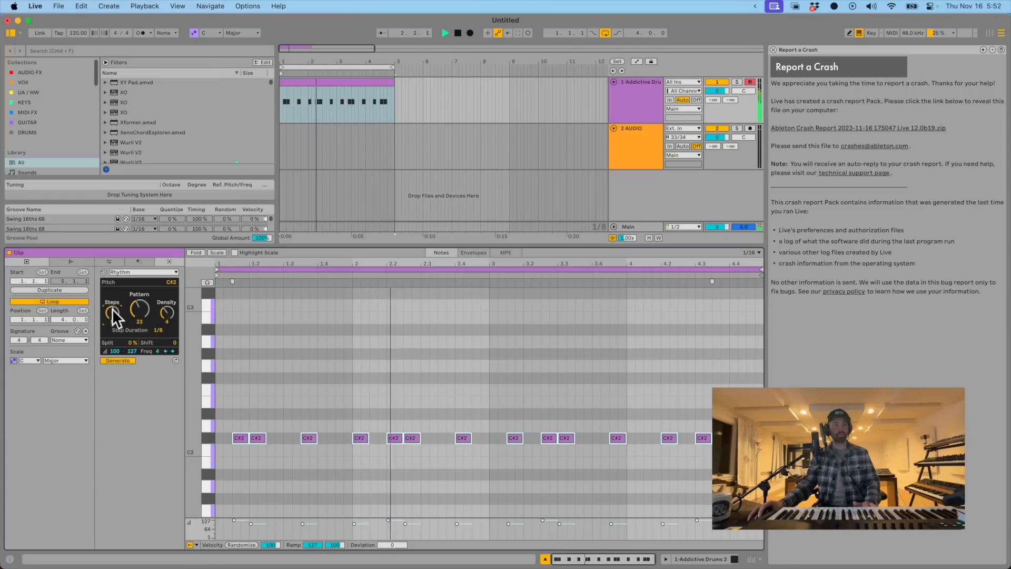
scroll(112, 309, "down", 2)
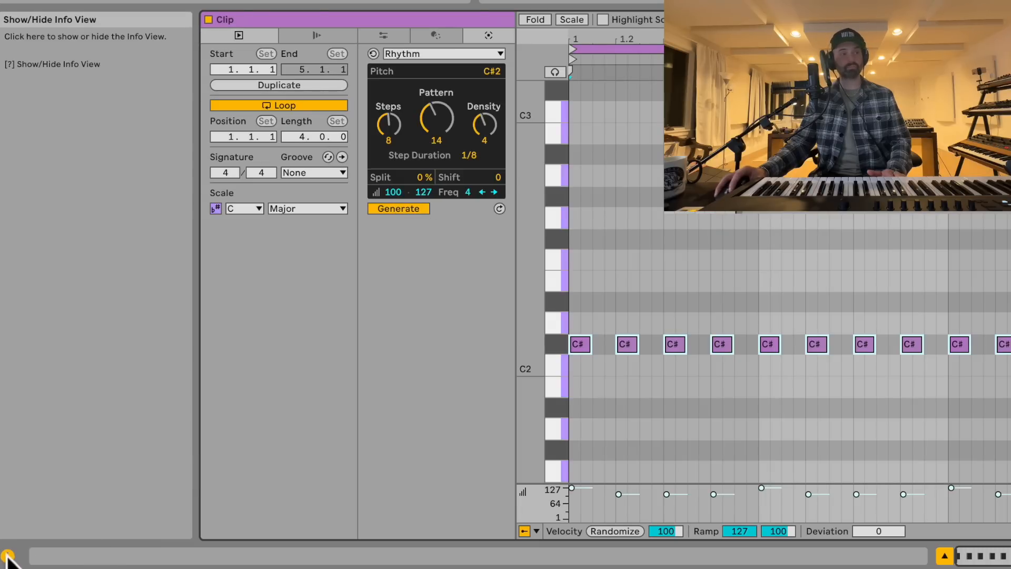
- Hide the Info View and set the rhythm's velocities to 53 and 107 with an accent frequency of 6, playing the result
left_click(7, 556)
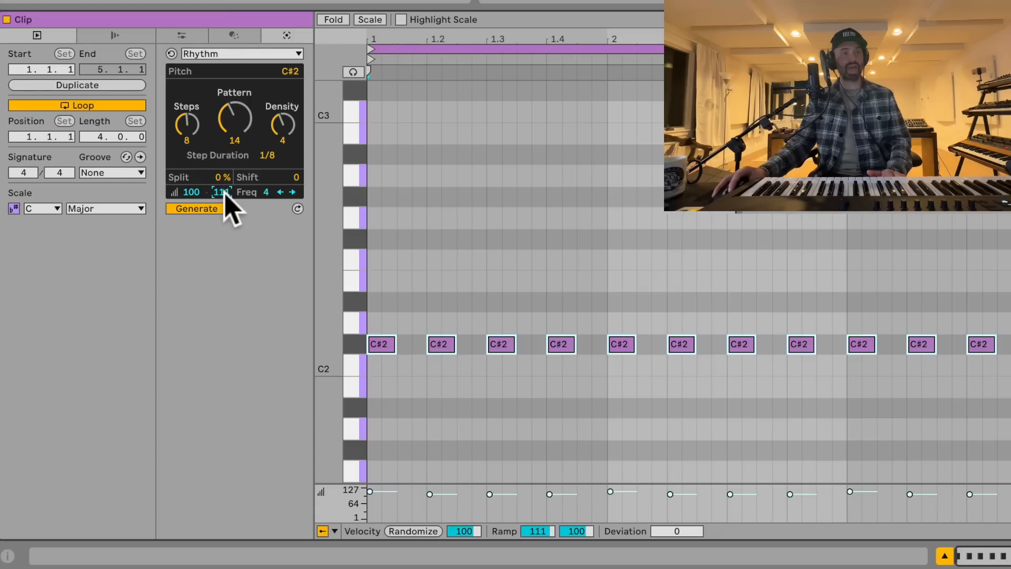
left_click_drag(196, 193, 198, 200)
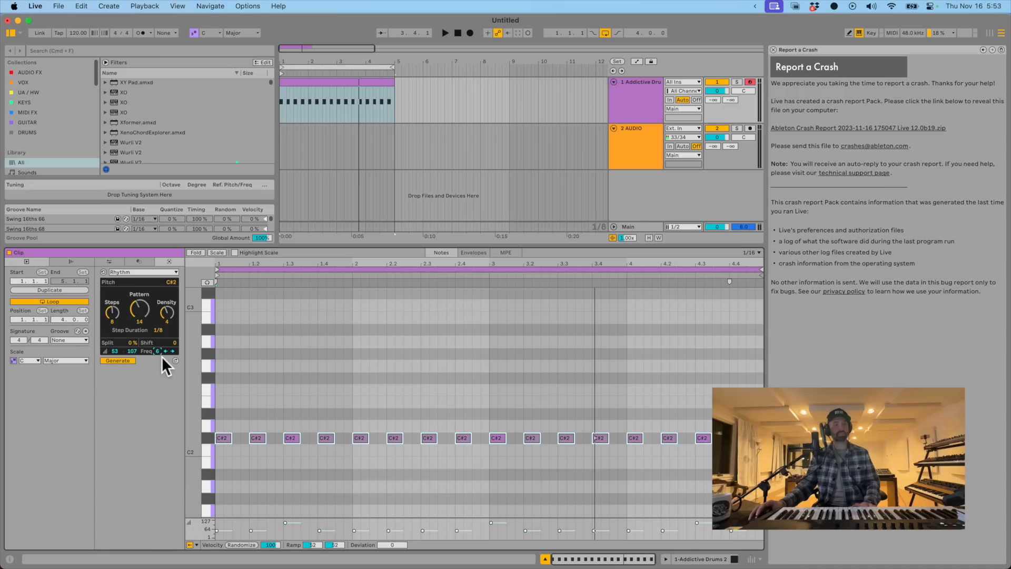
key("space")
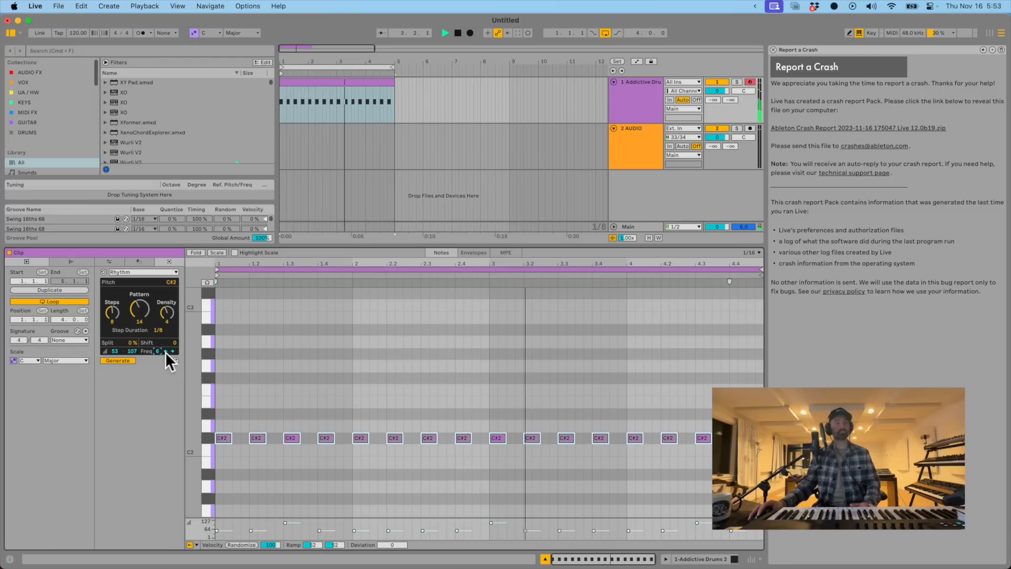
- Shift the accents back and forth until they start on the first note, and try a slightly lower base velocity before restoring 53
left_click(173, 350)
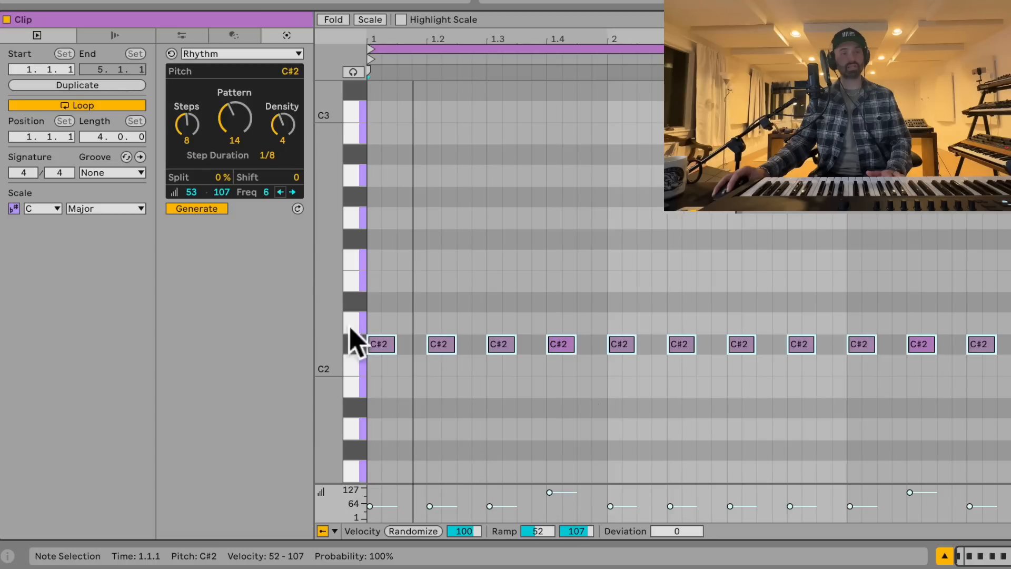
left_click(282, 192)
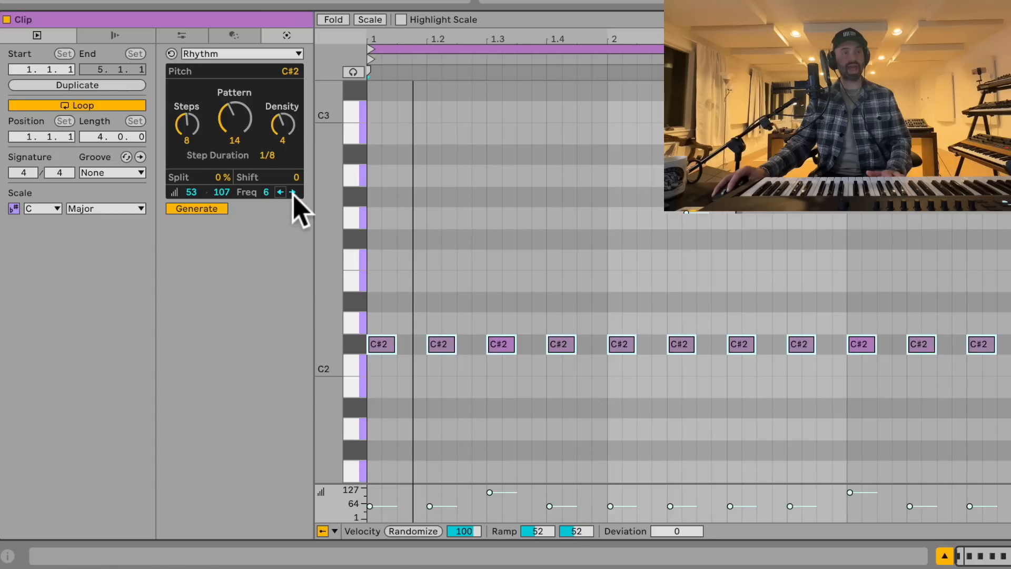
left_click(292, 192)
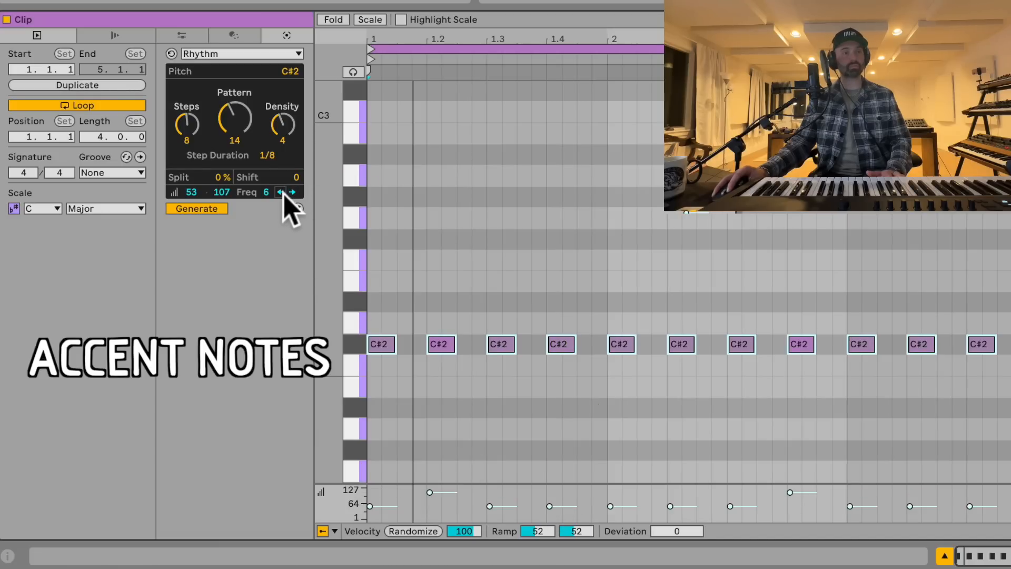
left_click(282, 192)
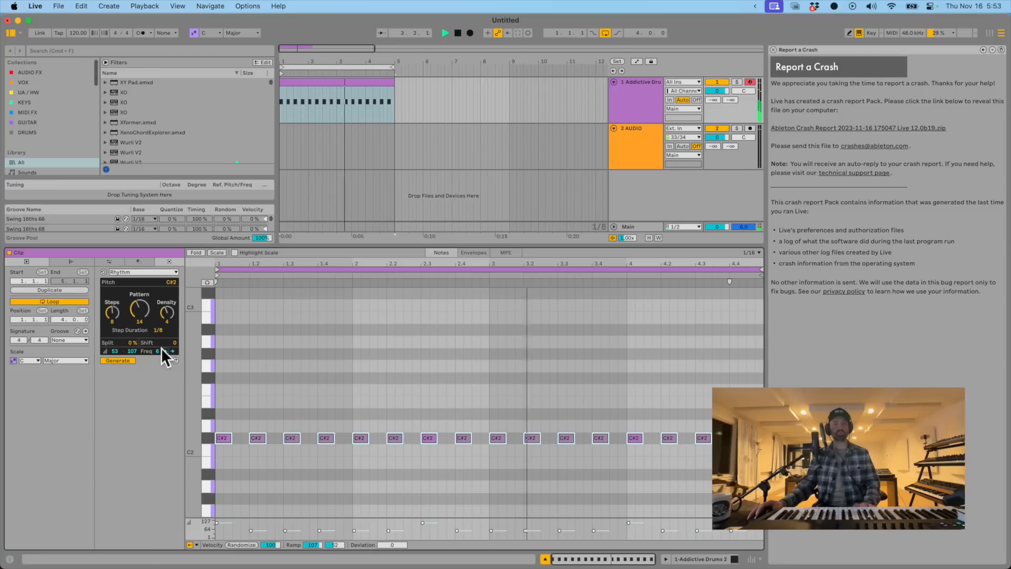
scroll(119, 350, "down", 3)
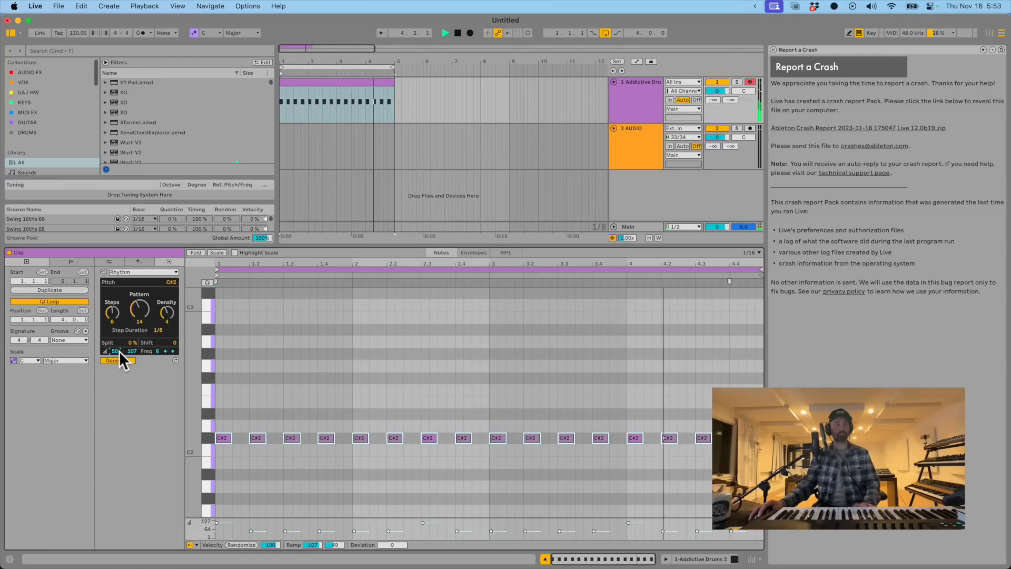
left_click_drag(119, 349, 120, 349)
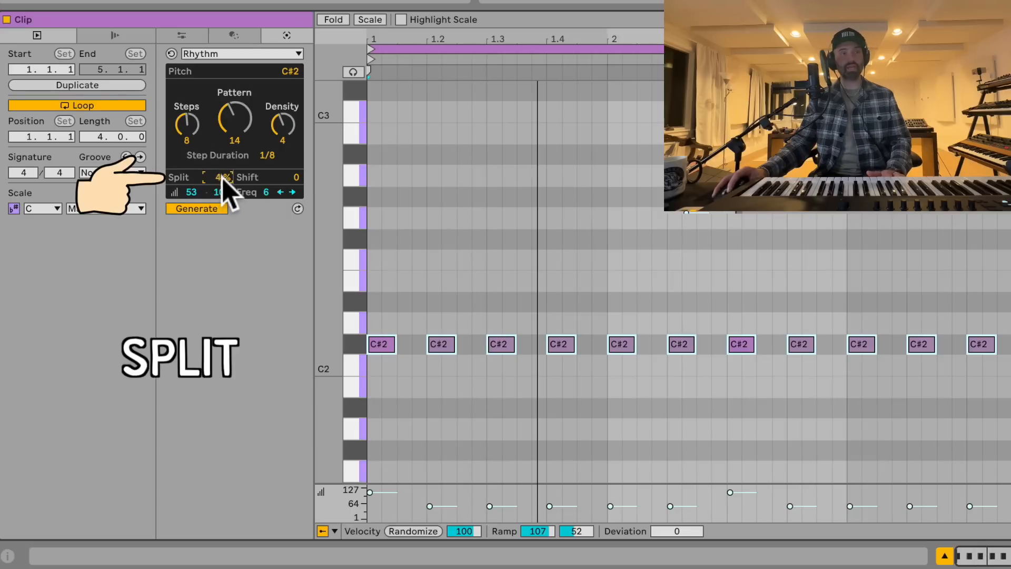
- Try the rhythm with Split at 100%, settle on a Split of 20%, and raise Density to 7
scroll(223, 179, "up", 9)
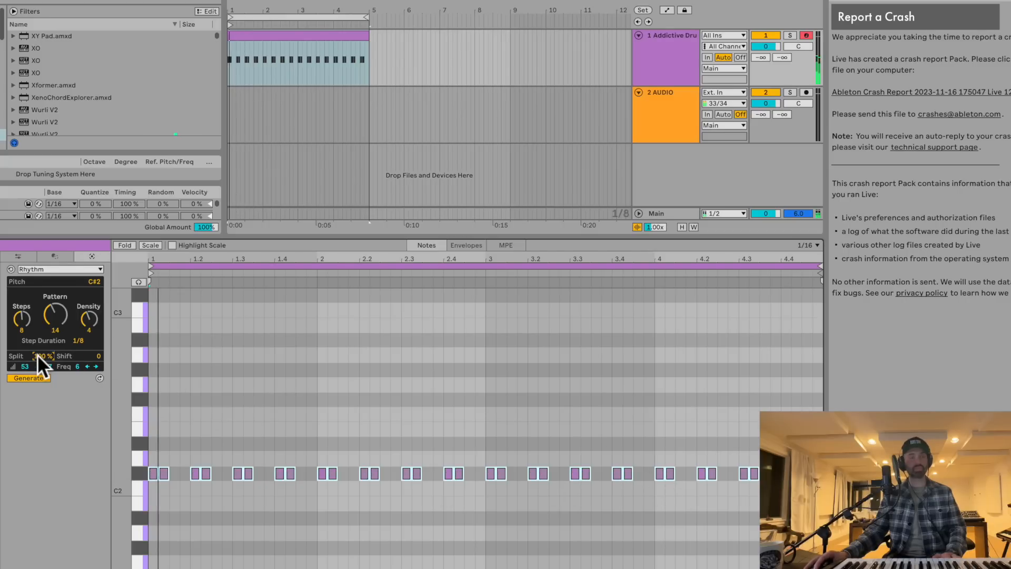
mouse_move(37, 355)
left_mouse_down()
mouse_move(39, 378)
mouse_move(37, 359)
left_mouse_up()
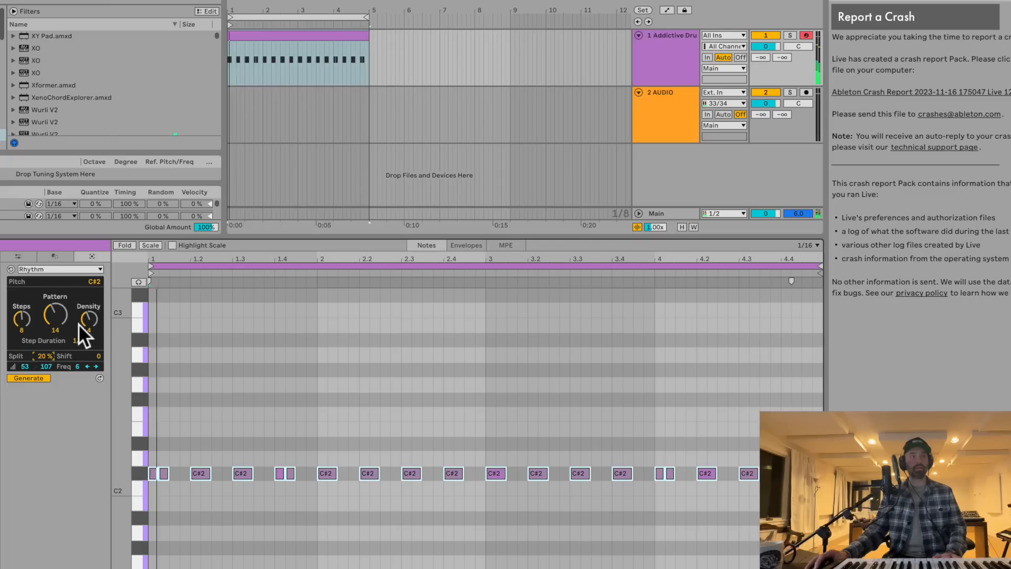
scroll(90, 320, "up", 5)
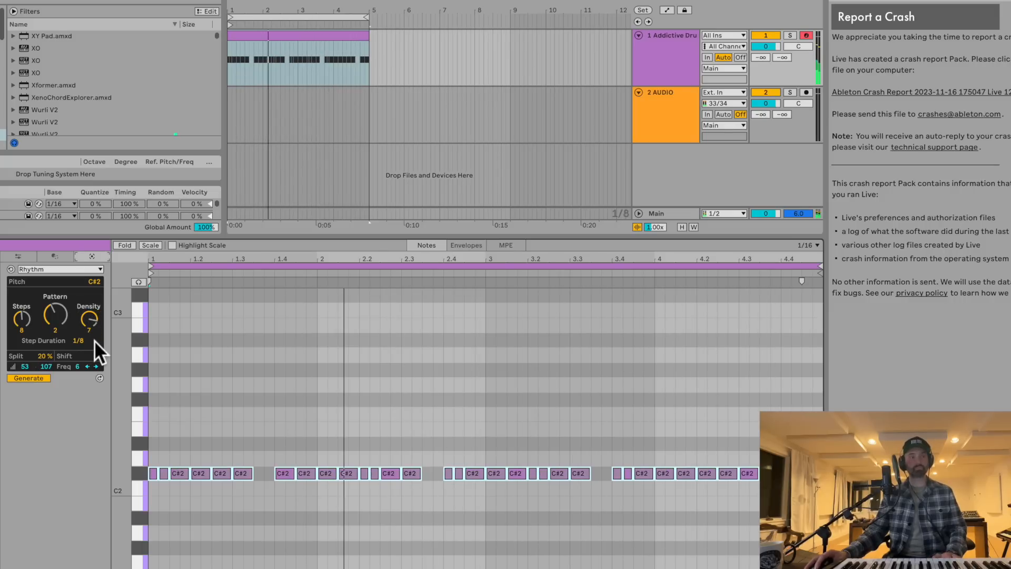
- Vary the generated rhythm, ending with 9 steps, pattern 28 and density 6 at a step duration of 1/8
scroll(80, 338, "up", 2)
scroll(80, 339, "down", 2)
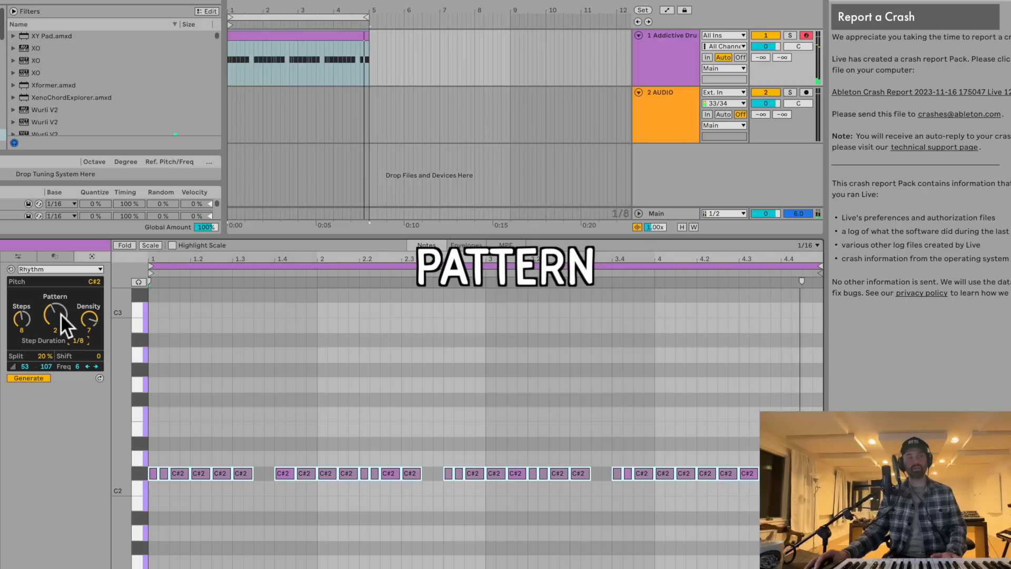
scroll(62, 314, "up", 4)
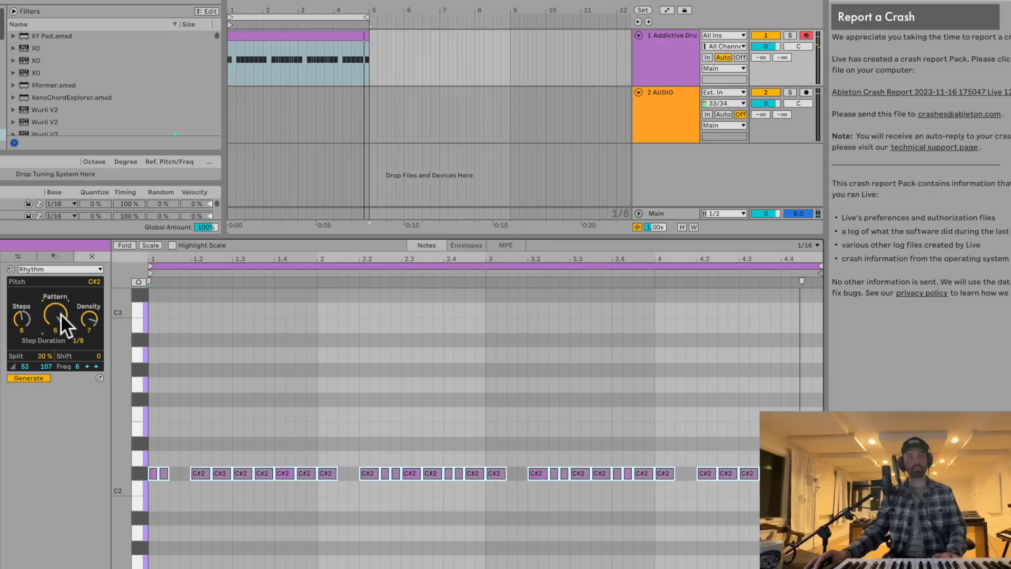
scroll(61, 314, "down", 2)
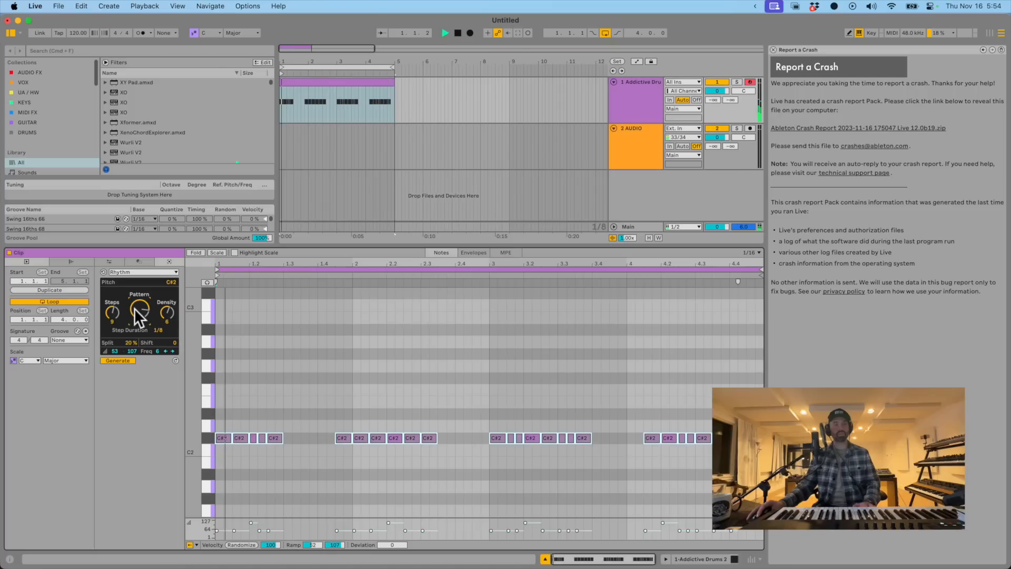
left_click_drag(135, 308, 134, 330)
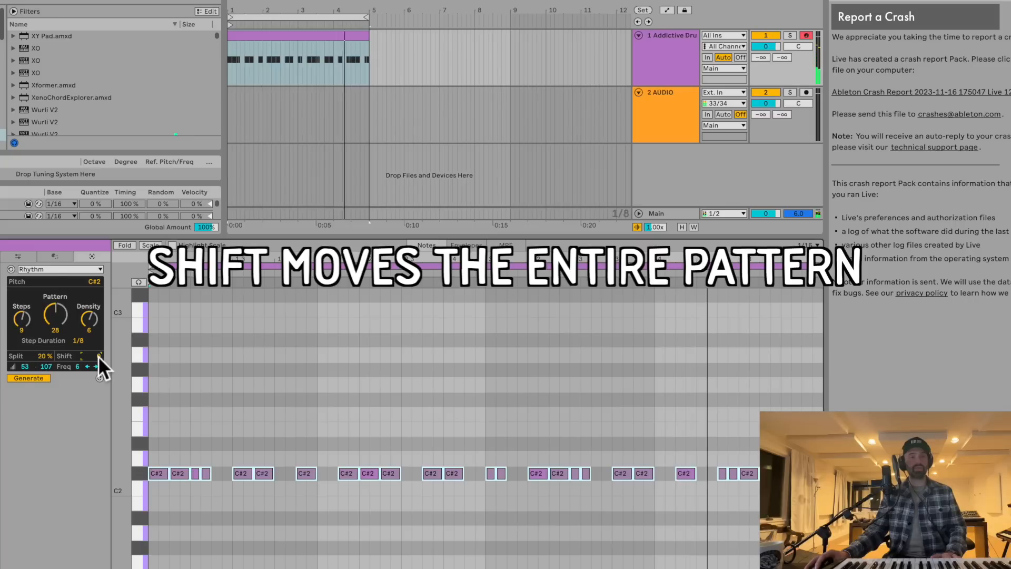
- Shift the entire pattern by 8 and change the rhythm to 7 steps with pattern 2
left_click_drag(175, 342, 175, 324)
left_click_drag(98, 356, 98, 353)
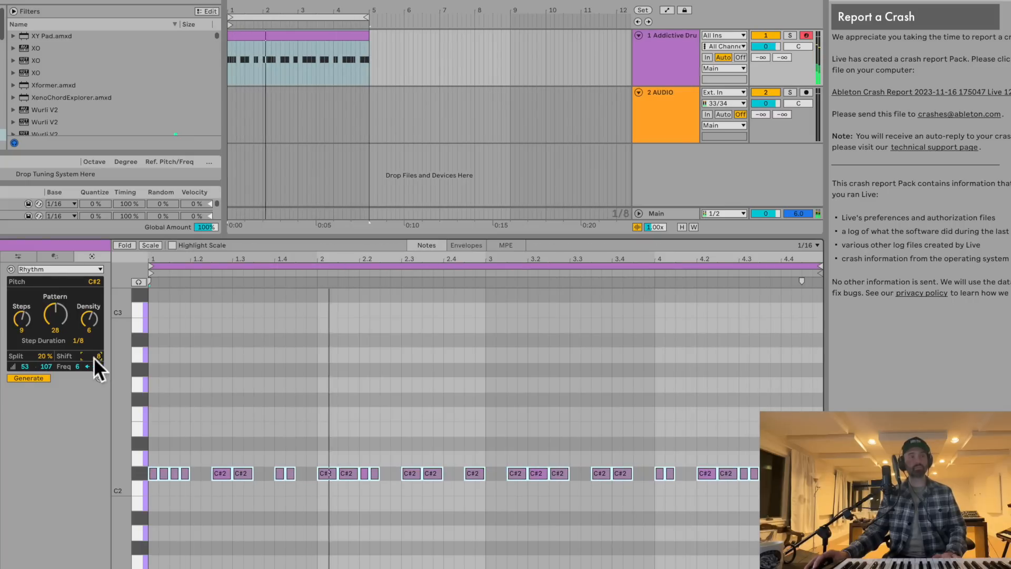
left_click_drag(52, 318, 52, 327)
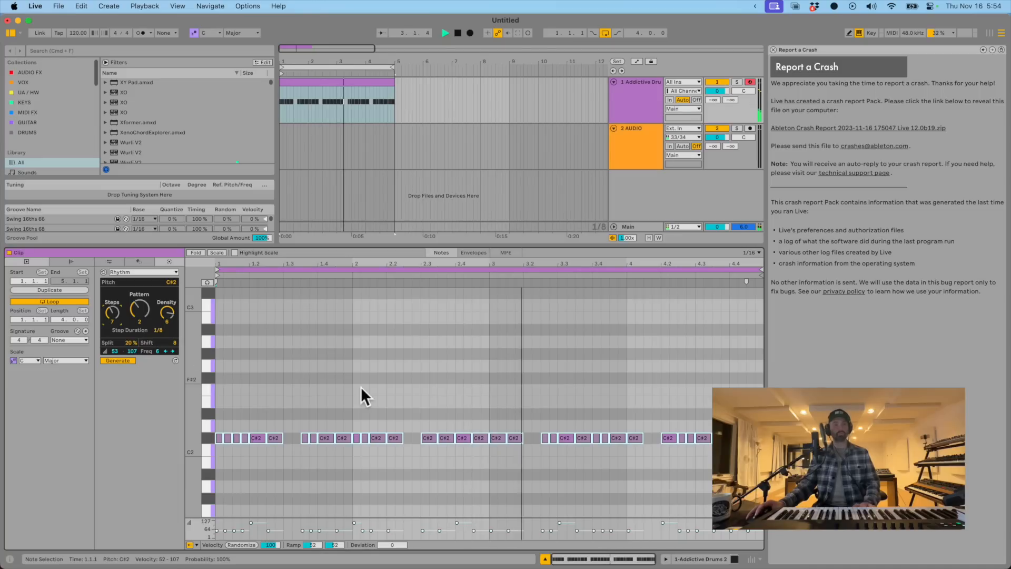
- Delete the C#2 notes from bar 3 onward and duplicate the notes of the first two bars into that space
key("space")
left_click_drag(496, 421, 721, 476)
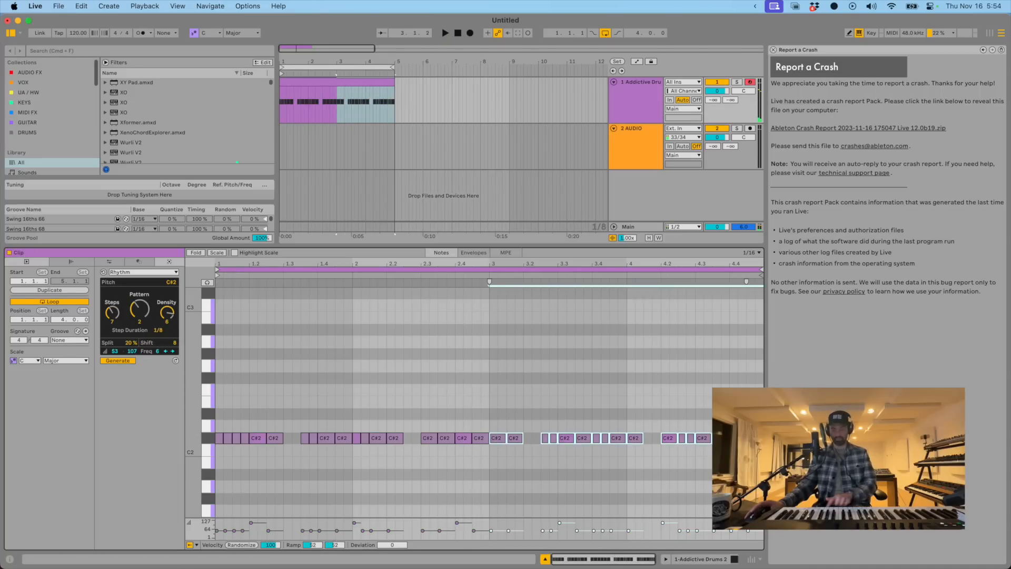
key("Delete")
left_click_drag(485, 423, 199, 460)
key("super+d")
- Generate a C1 rhythm with 13 steps, pattern 90, density 4 and a shift of -5
scroll(260, 463, "down", 8)
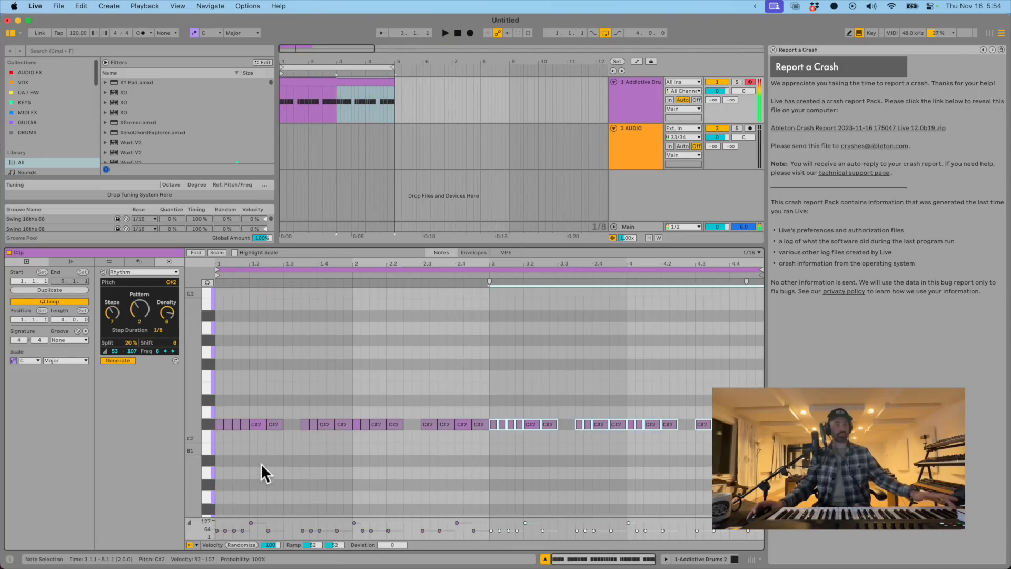
left_click(208, 327)
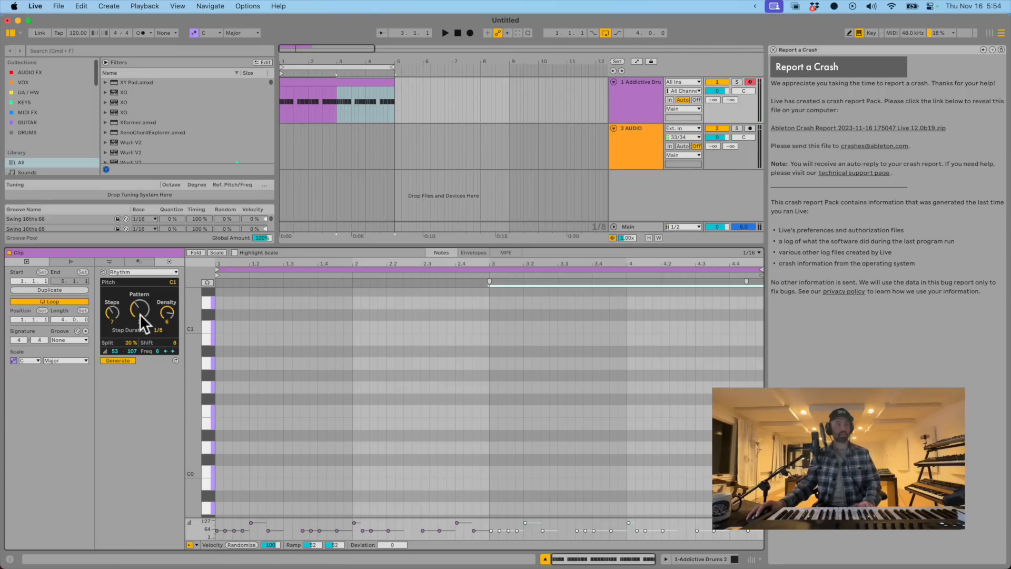
left_click_drag(140, 313, 141, 313)
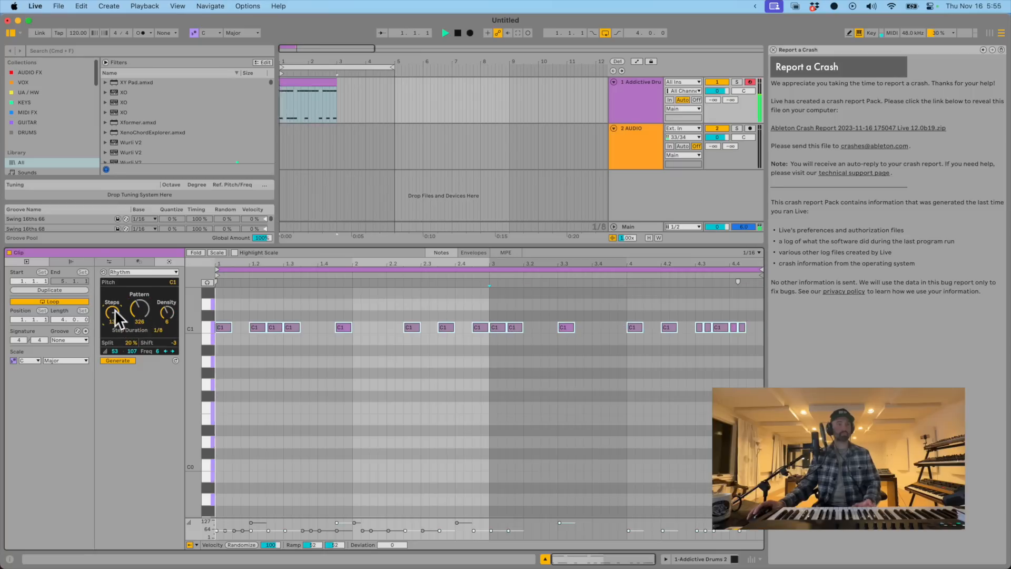
key("space")
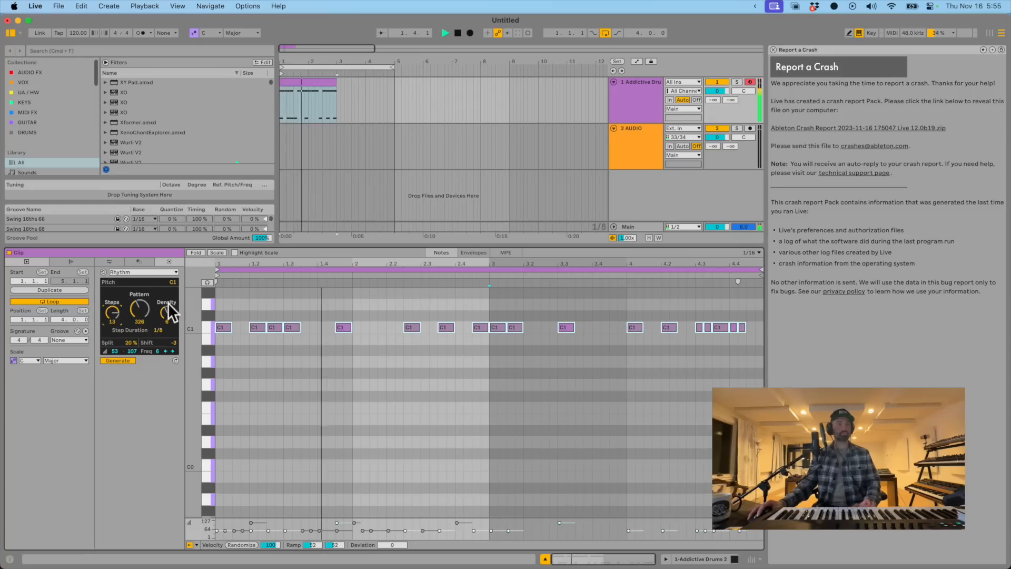
left_click_drag(166, 310, 166, 315)
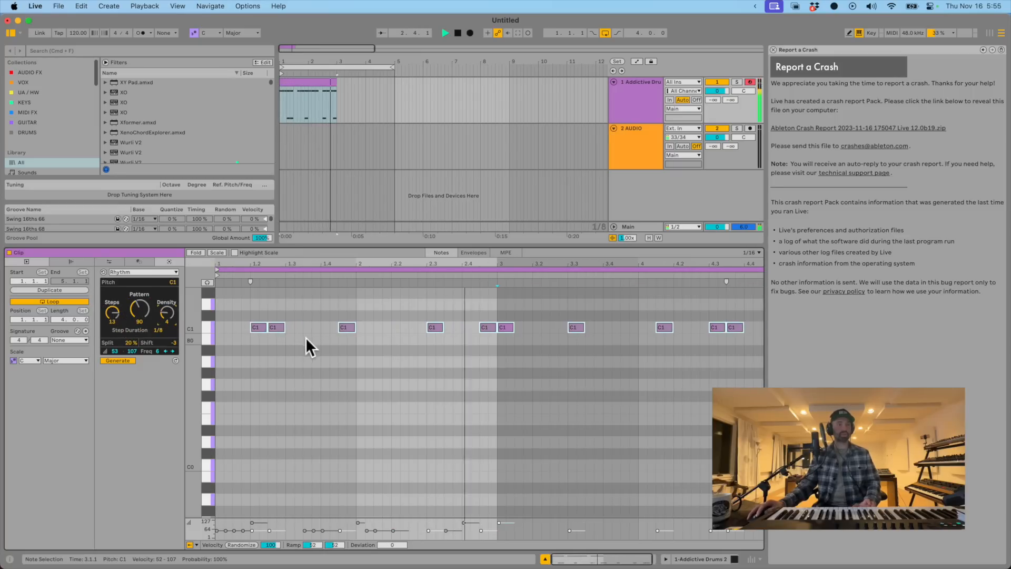
left_click_drag(173, 342, 172, 346)
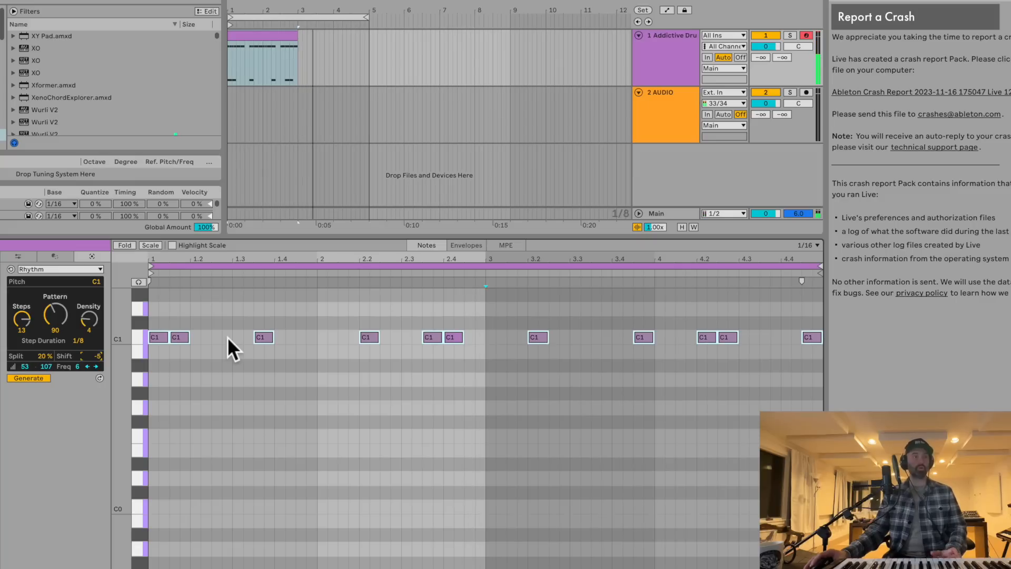
- Generate a D#1 rhythm with 12 steps, pattern 22, density 10, Split 38% and accent frequency 4
scroll(256, 407, "up", 5)
scroll(255, 406, "down", 2)
left_click(256, 407)
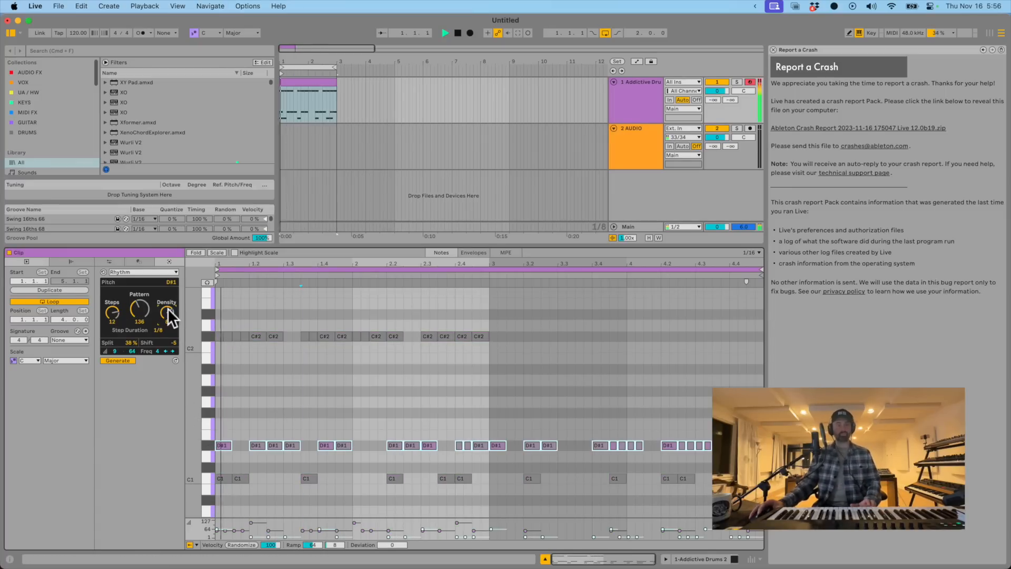
scroll(296, 409, "down", 5)
scroll(296, 406, "up", 4)
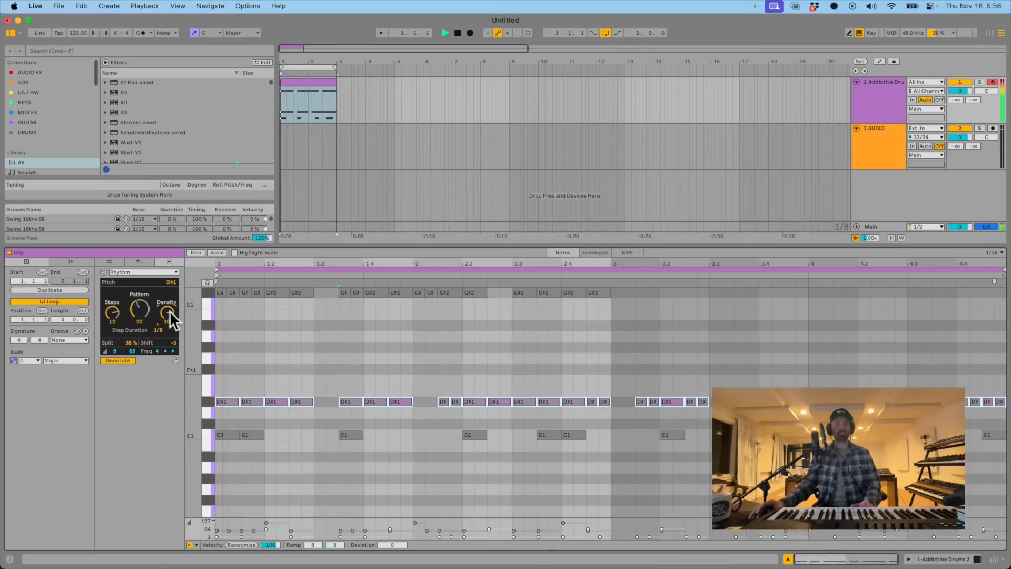
- Play back the combined drum pattern and chop the D#1 note at 2.3 into equal short hits
left_click(331, 367)
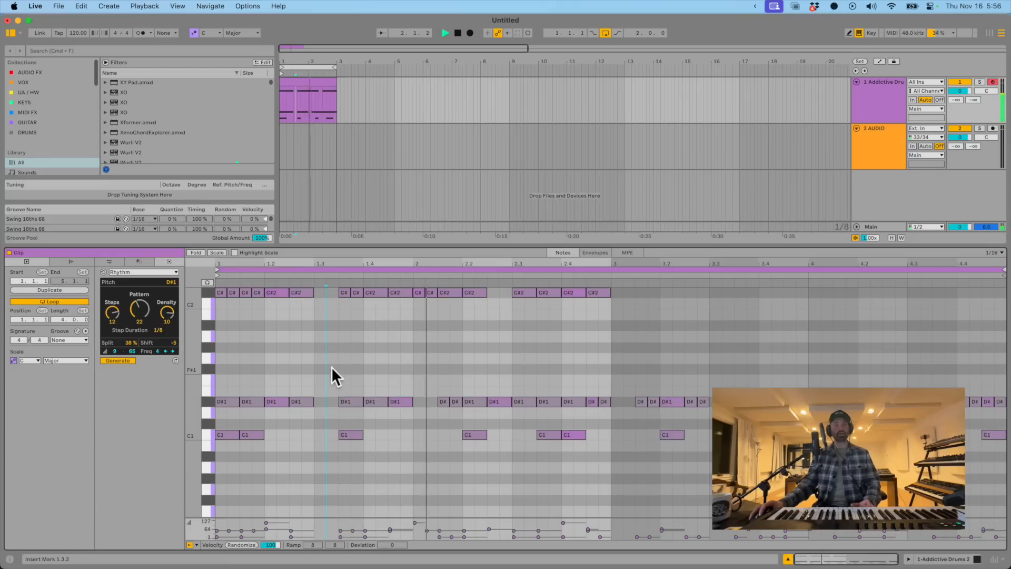
key("space")
left_click(229, 377)
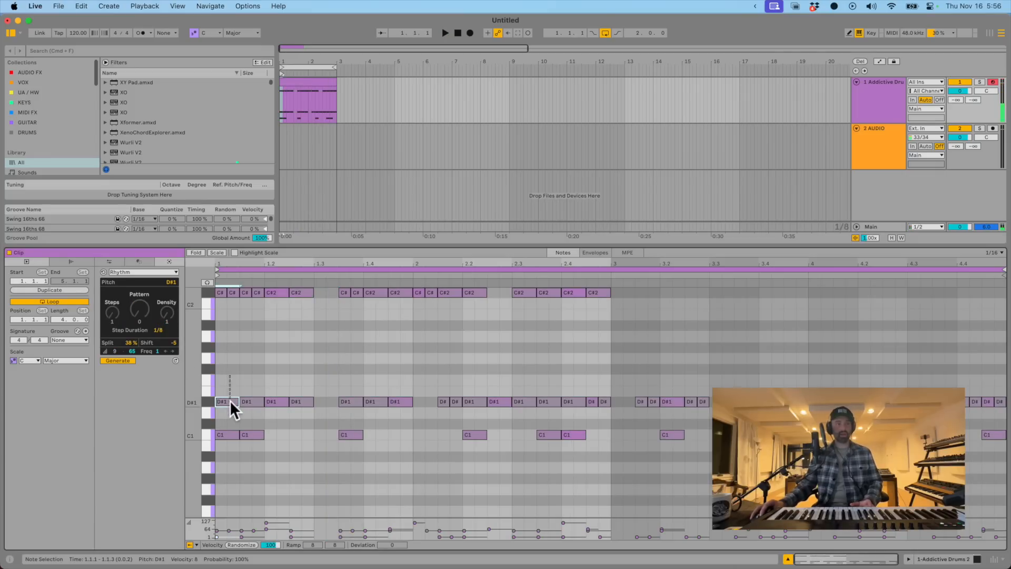
key("space")
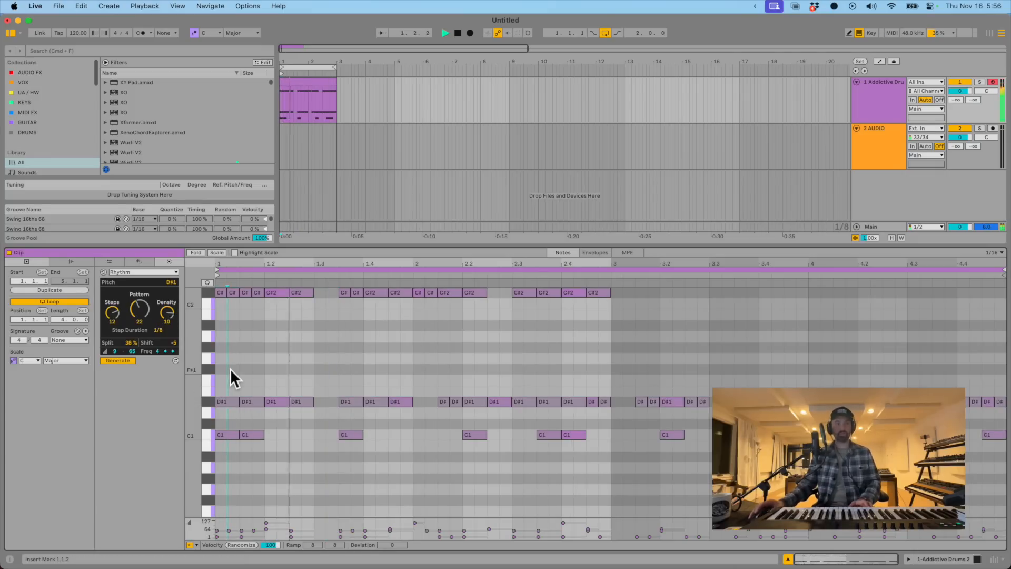
key("space")
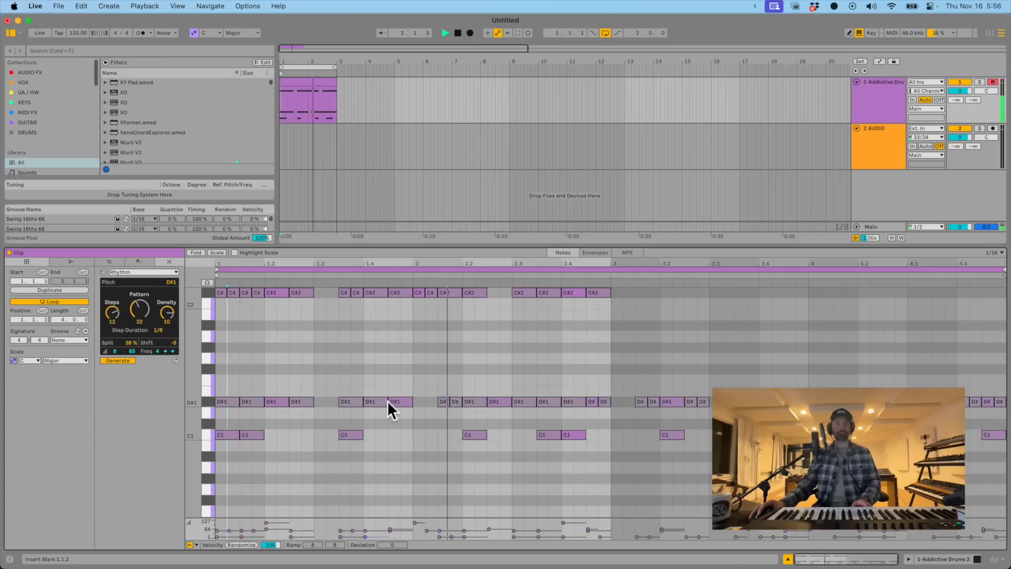
key("space")
key("alt+e")
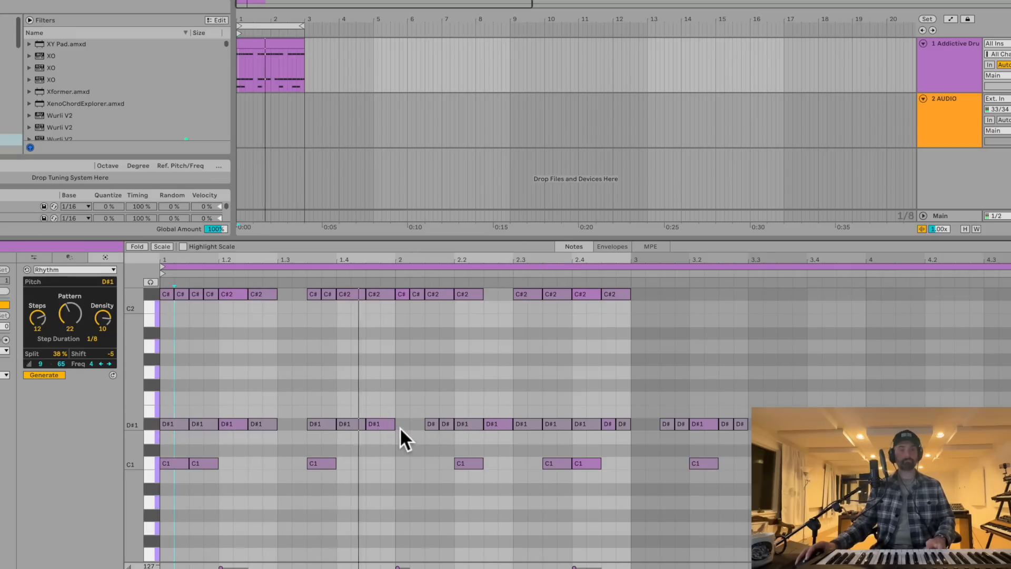
left_click_drag(529, 421, 531, 413)
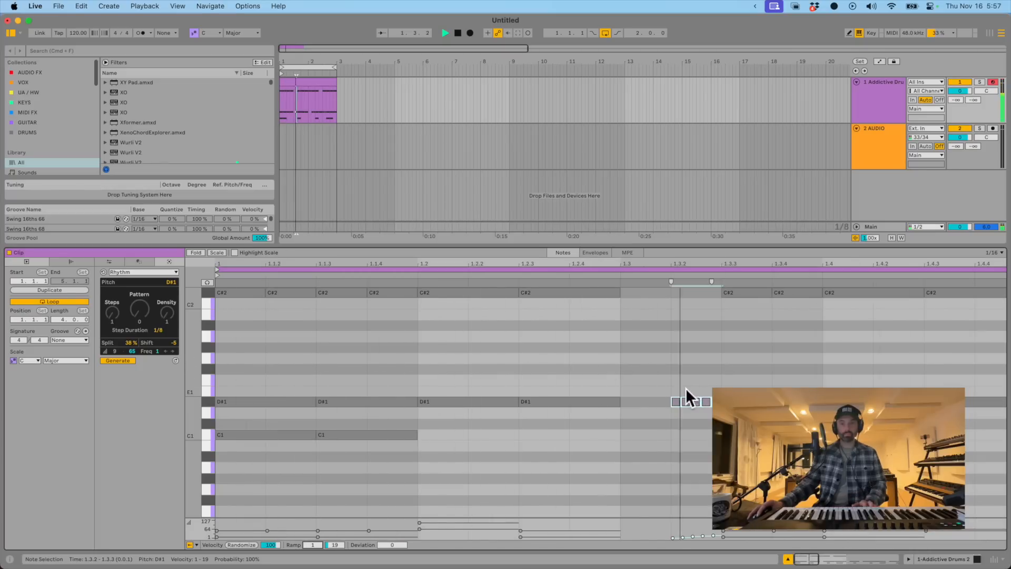
- Delete the second and fourth of the four short D#1 hits at 1.3.2
left_click(686, 401)
key("Delete")
left_click(706, 403)
key("Delete")
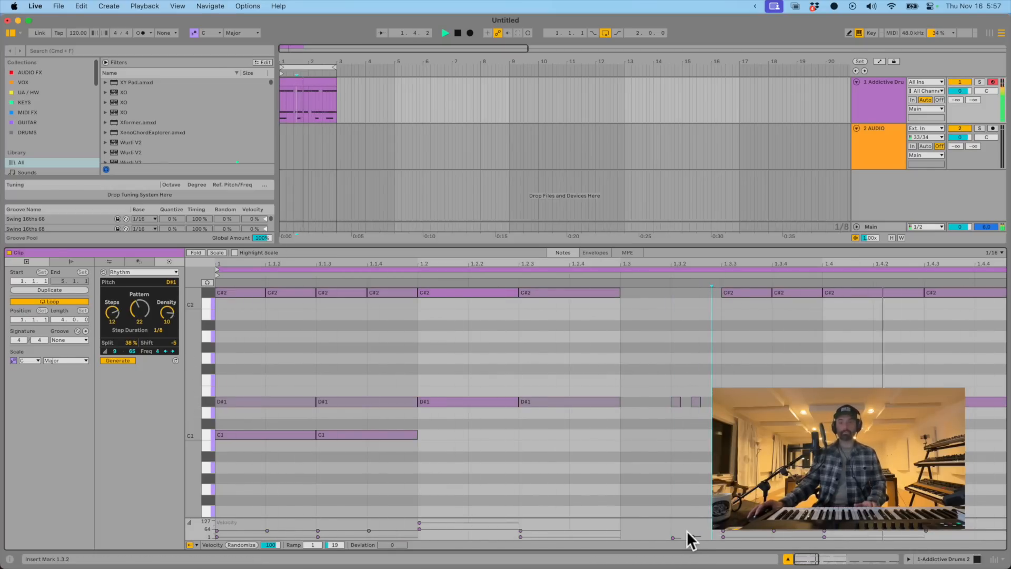
- Play the edited beat and move the D#1 note at 1.4.3 earlier to 1.4.1
key("minus")
key("minus")
key("minus")
key("space")
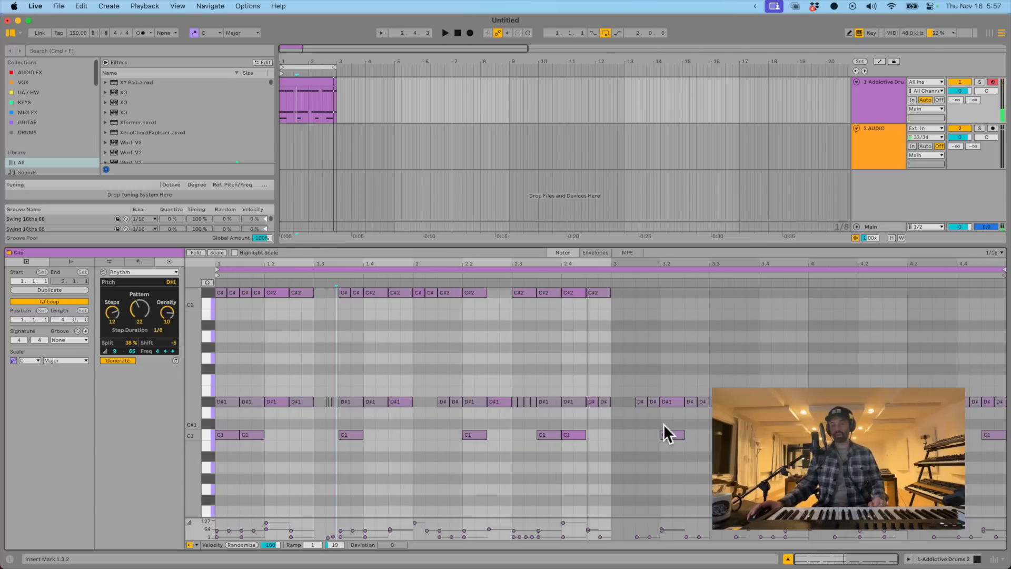
key("space")
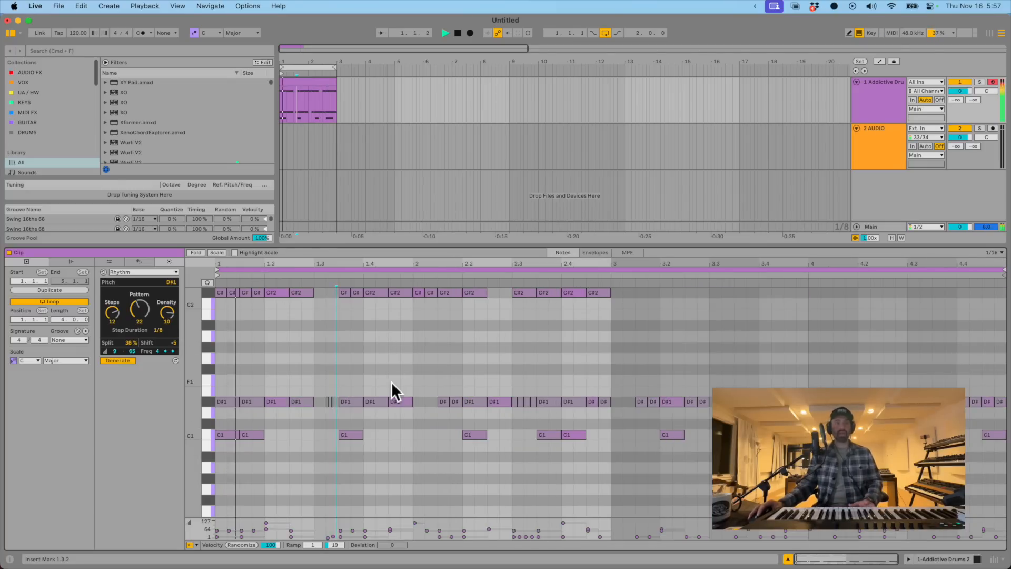
key("space")
left_click(405, 402)
left_click_drag(402, 408, 378, 405)
key("space")
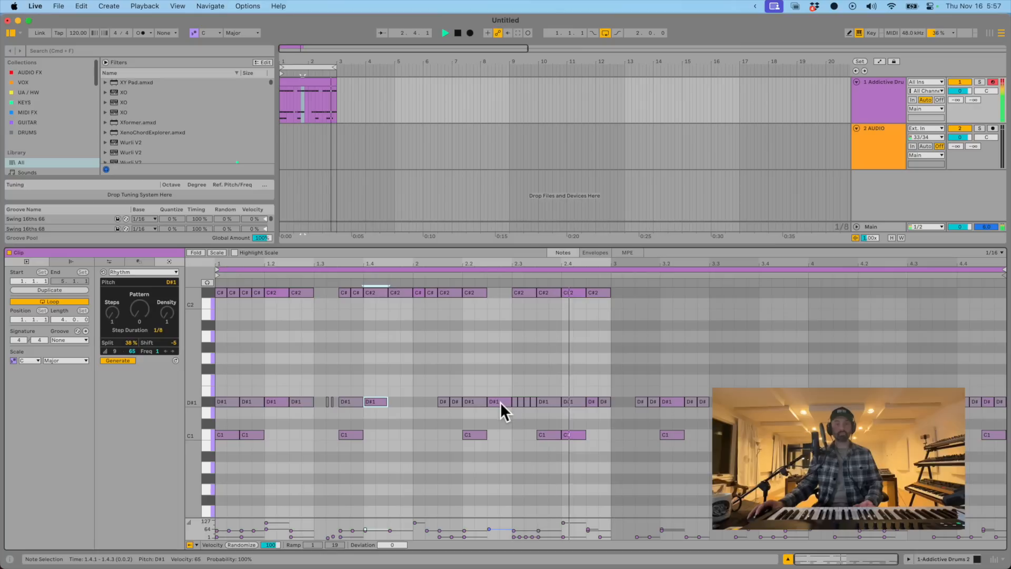
- Move the C1 note at 2.4 to 2.4.3 and delete the short D#1 hit at 2.4.4
key("space")
key("space")
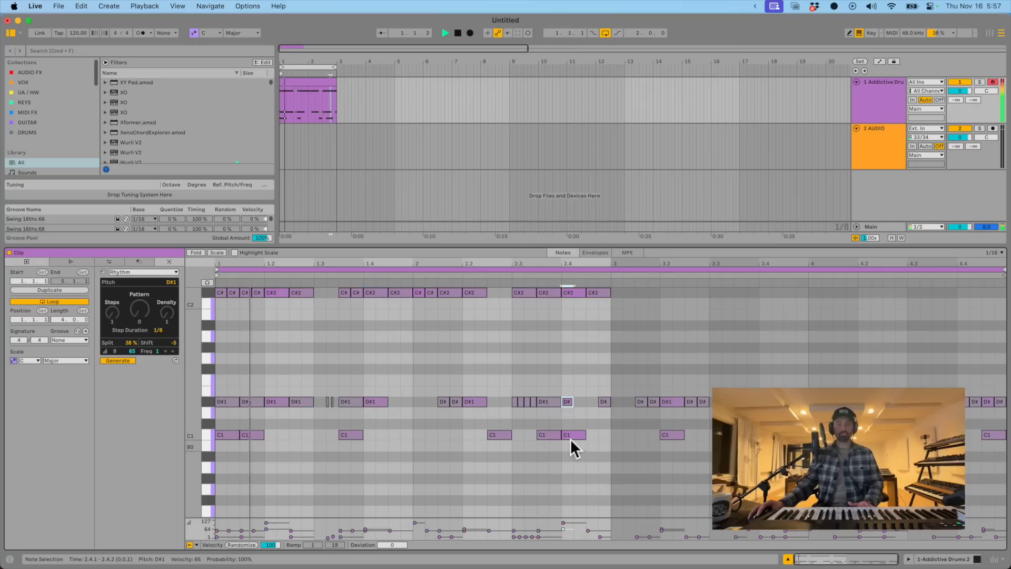
left_click_drag(571, 438, 592, 435)
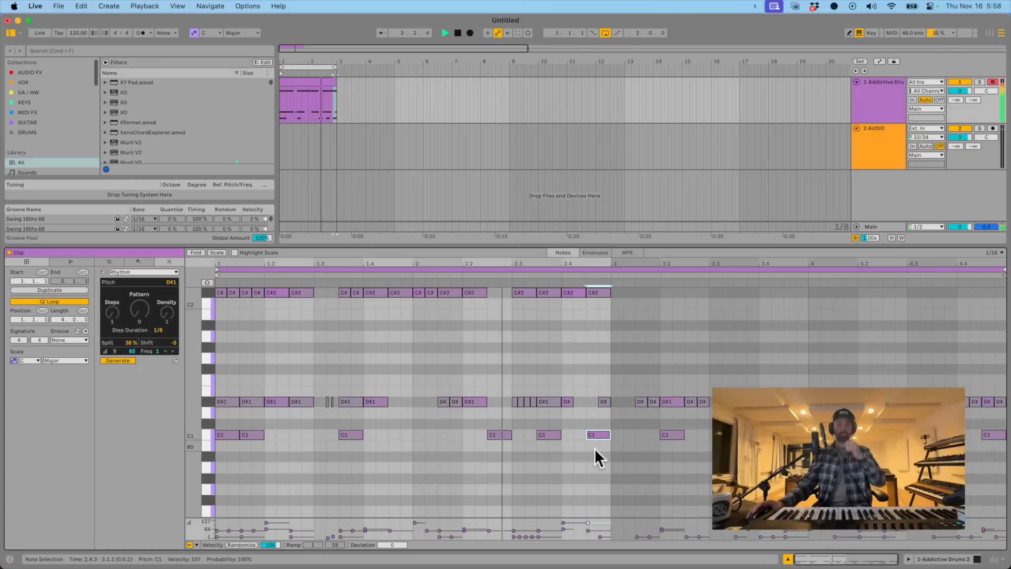
double_click(603, 403)
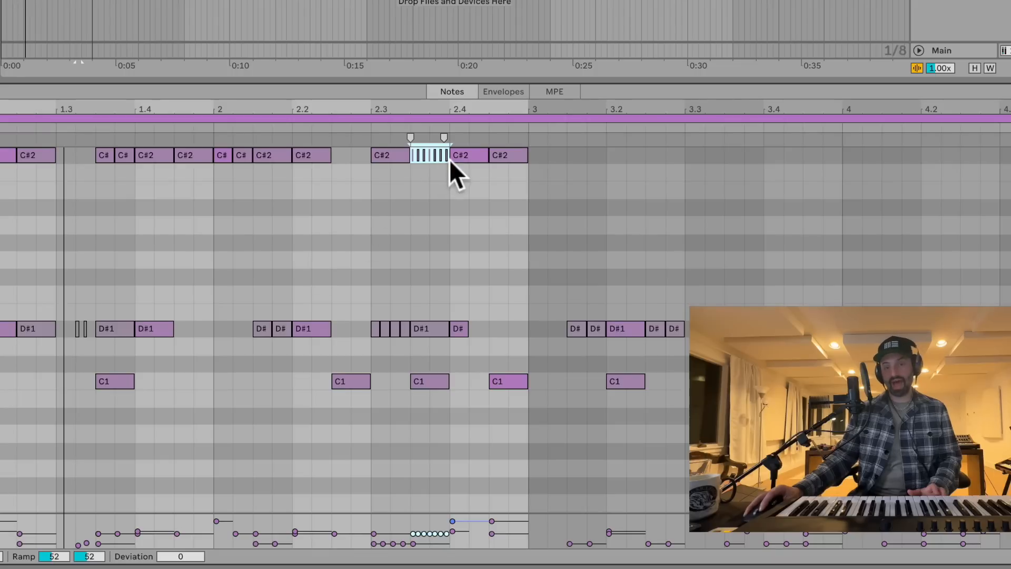
- Adjust the start value of the velocity ramp for the chopped C#2 notes at 2.3.3
left_click_drag(52, 557, 52, 559)
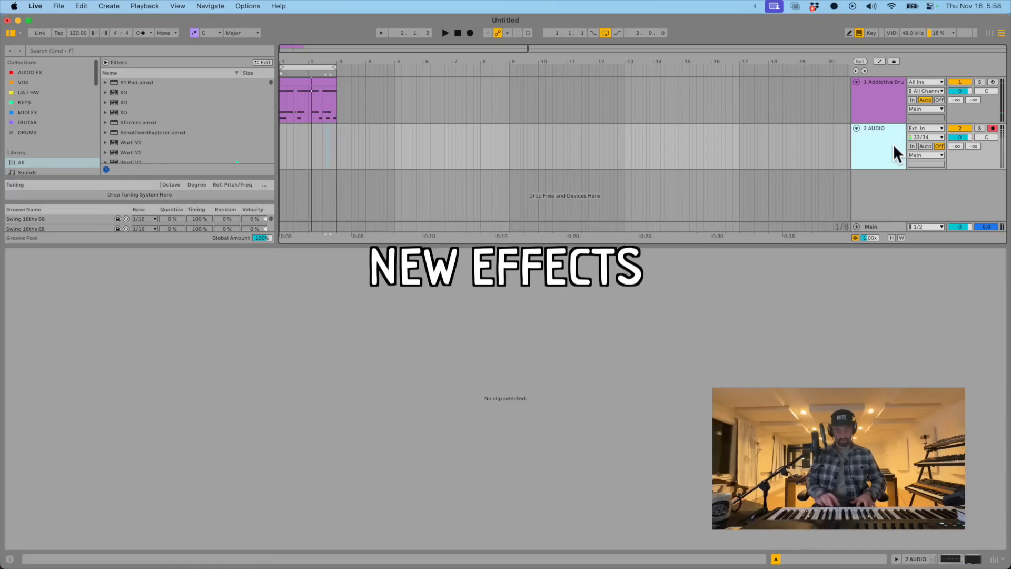
- Insert a new MIDI track below the audio track and search the browser for "roar"
key("super+shift+t")
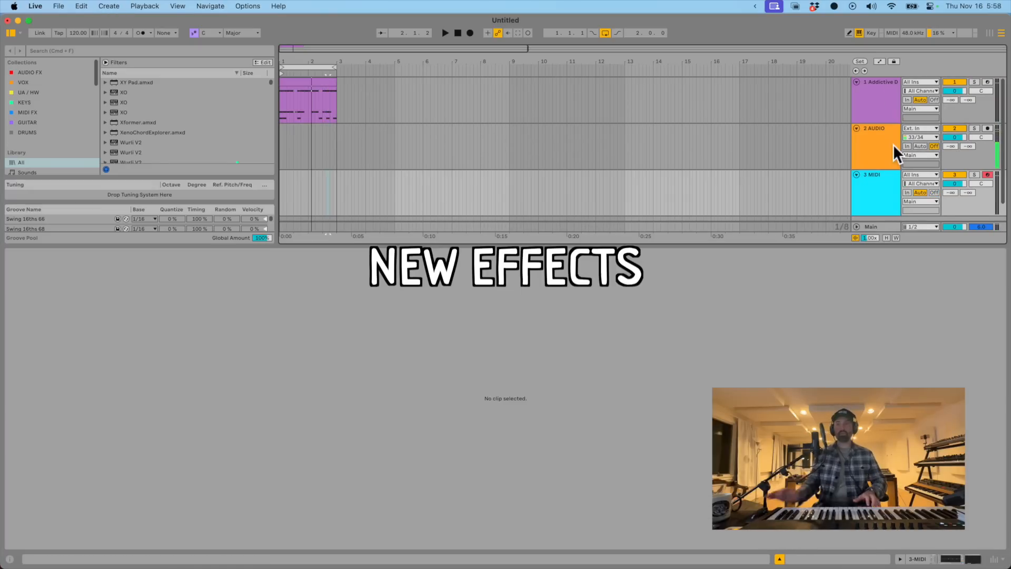
left_click(886, 194)
key("super+f")
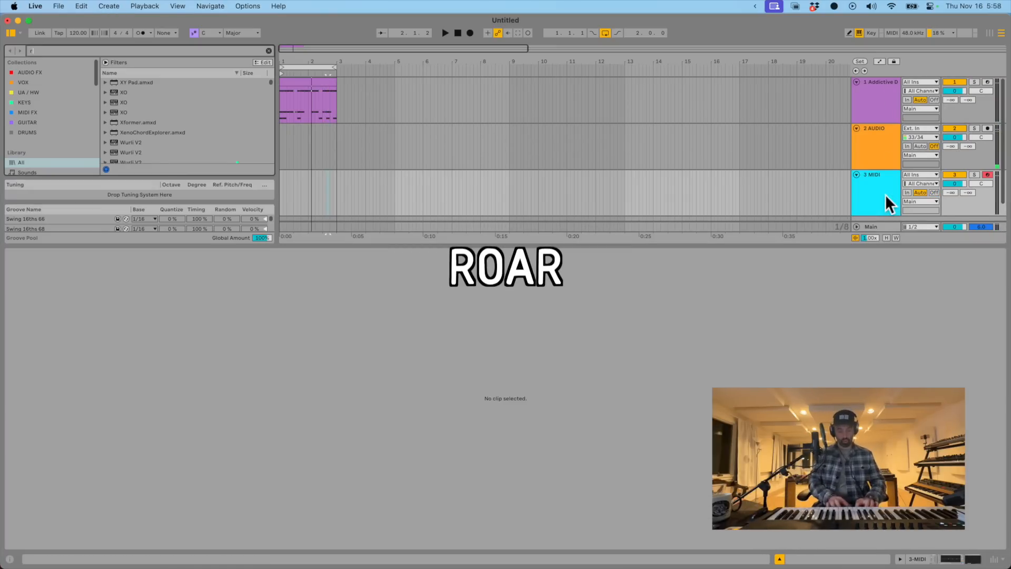
type("roar")
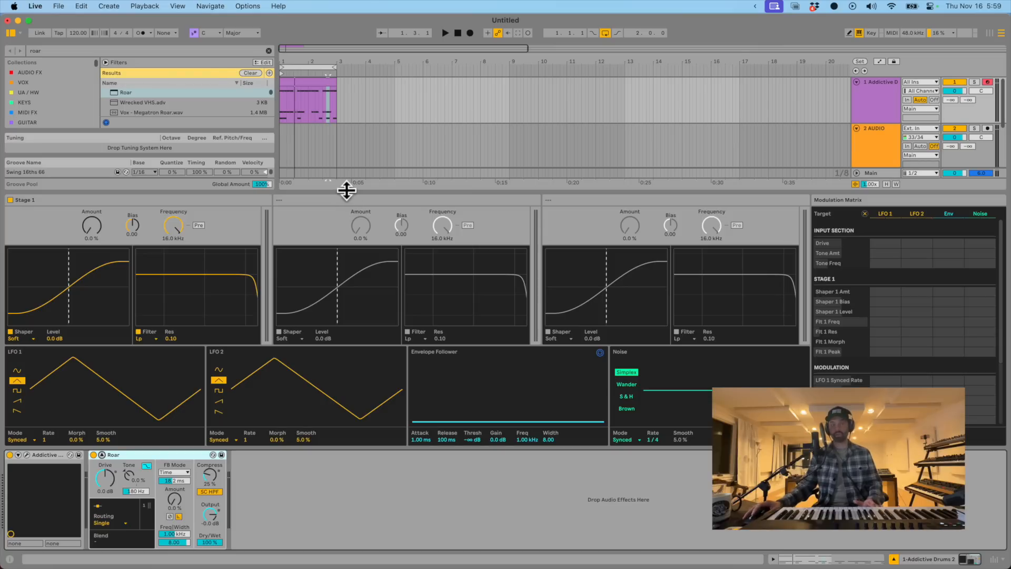
- Audition Roar's Drive on the drums and collapse its expanded view to enlarge the arrangement
key("space")
left_click_drag(106, 477, 106, 478)
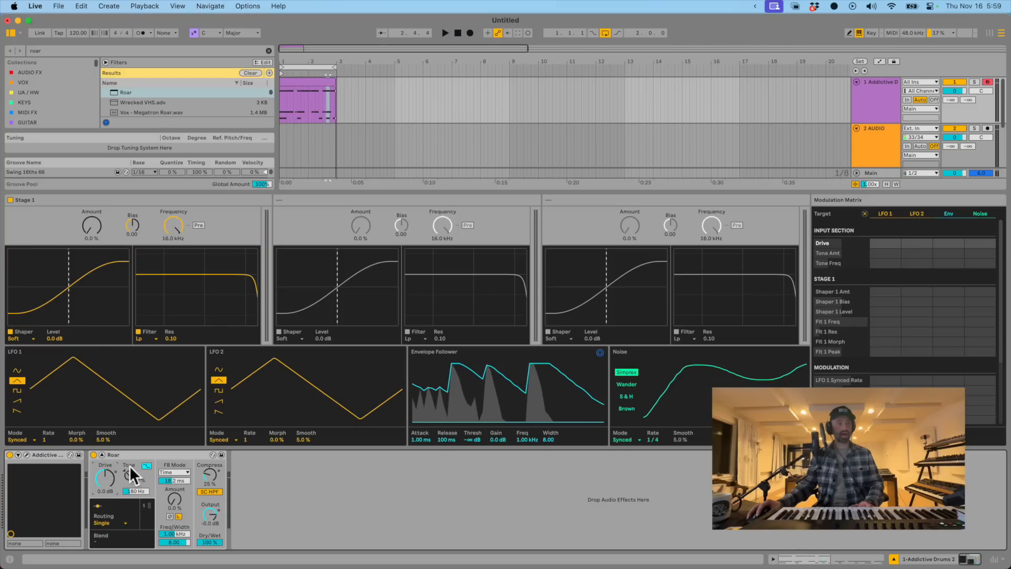
left_click(136, 453)
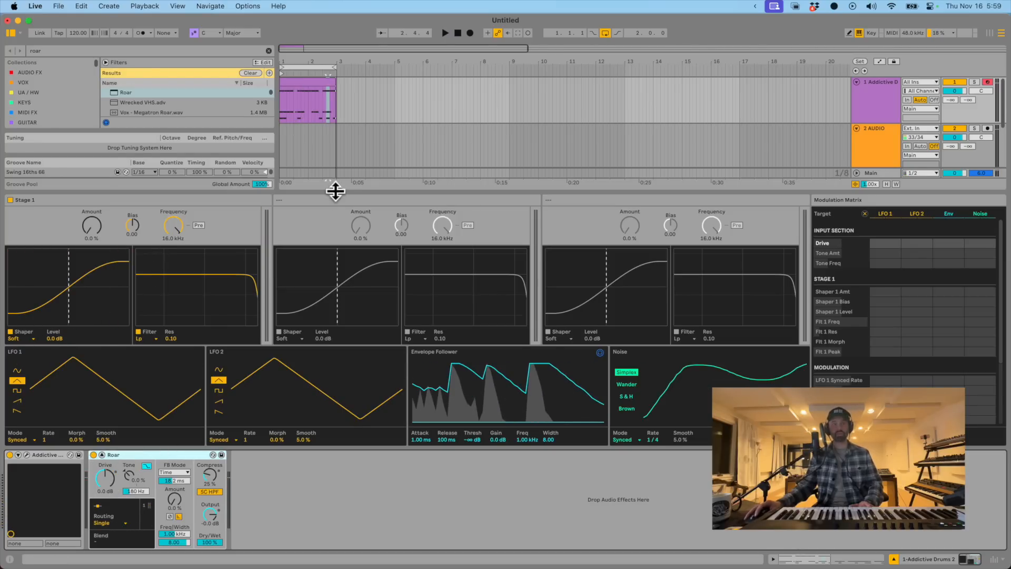
left_click_drag(336, 191, 323, 452)
- Insert a new MIDI track below the Addictive Drums track and search the browser for "meld"
left_click(890, 105)
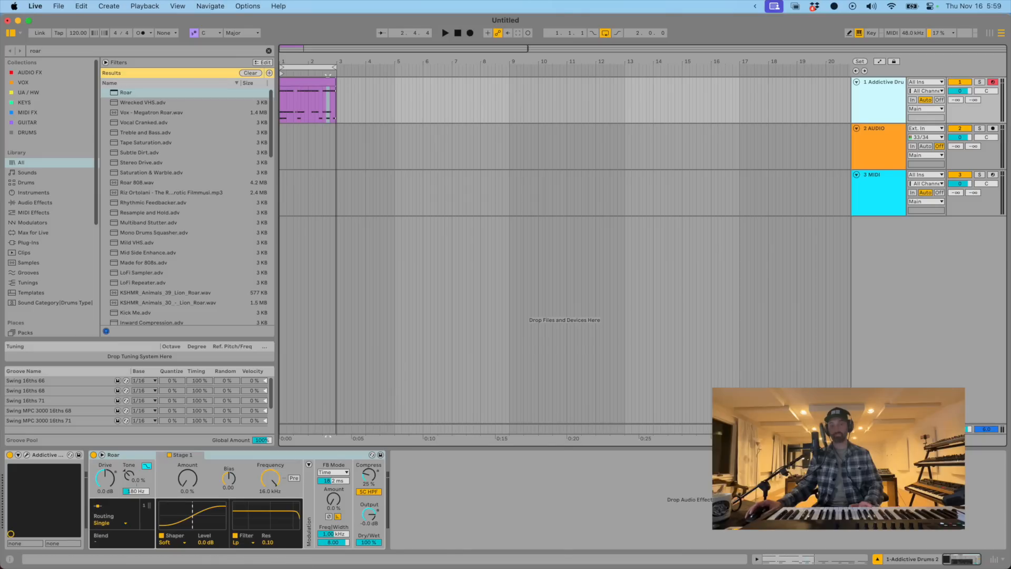
key("super+shift+t")
left_click(48, 53)
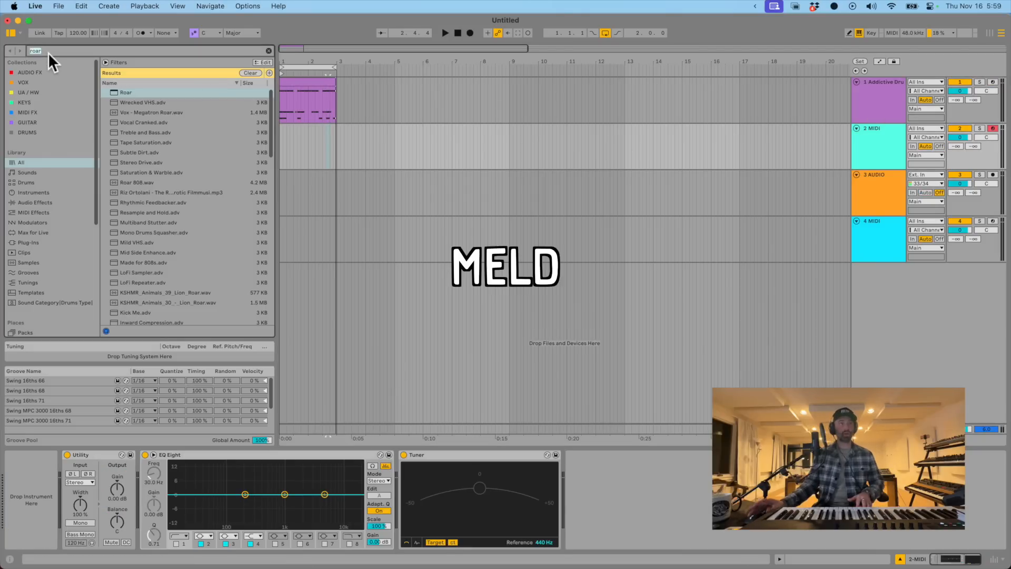
type("meld")
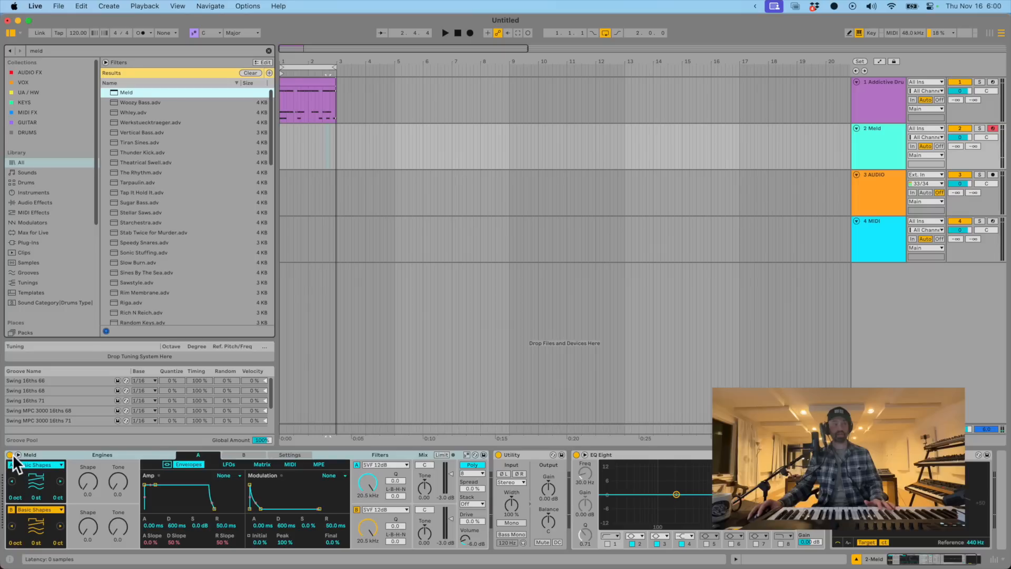
- Look over Meld's expanded view and the list of oscillator types for engine A
left_click(17, 455)
left_click_drag(153, 391, 242, 476)
left_click(30, 464)
left_click(29, 464)
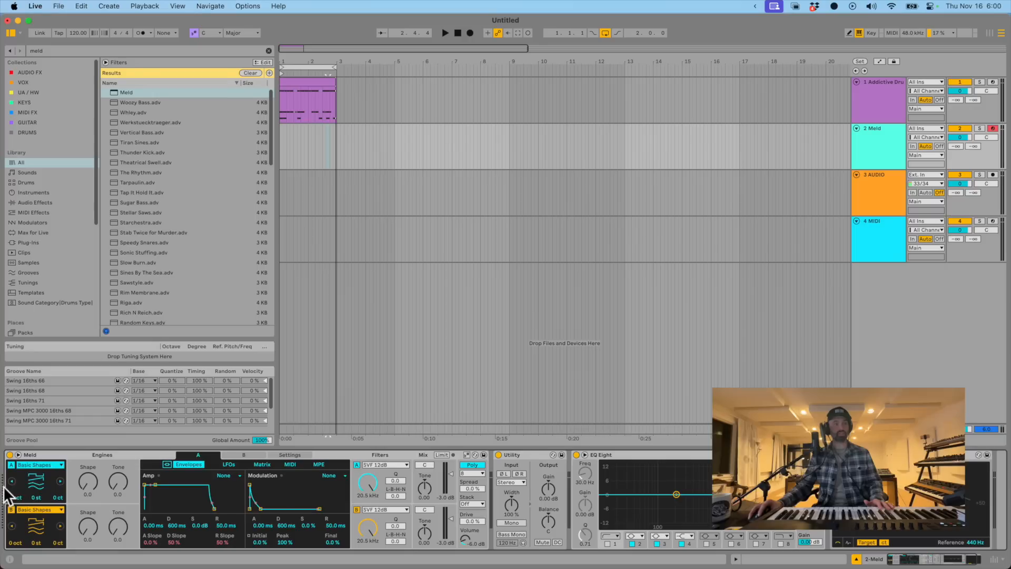